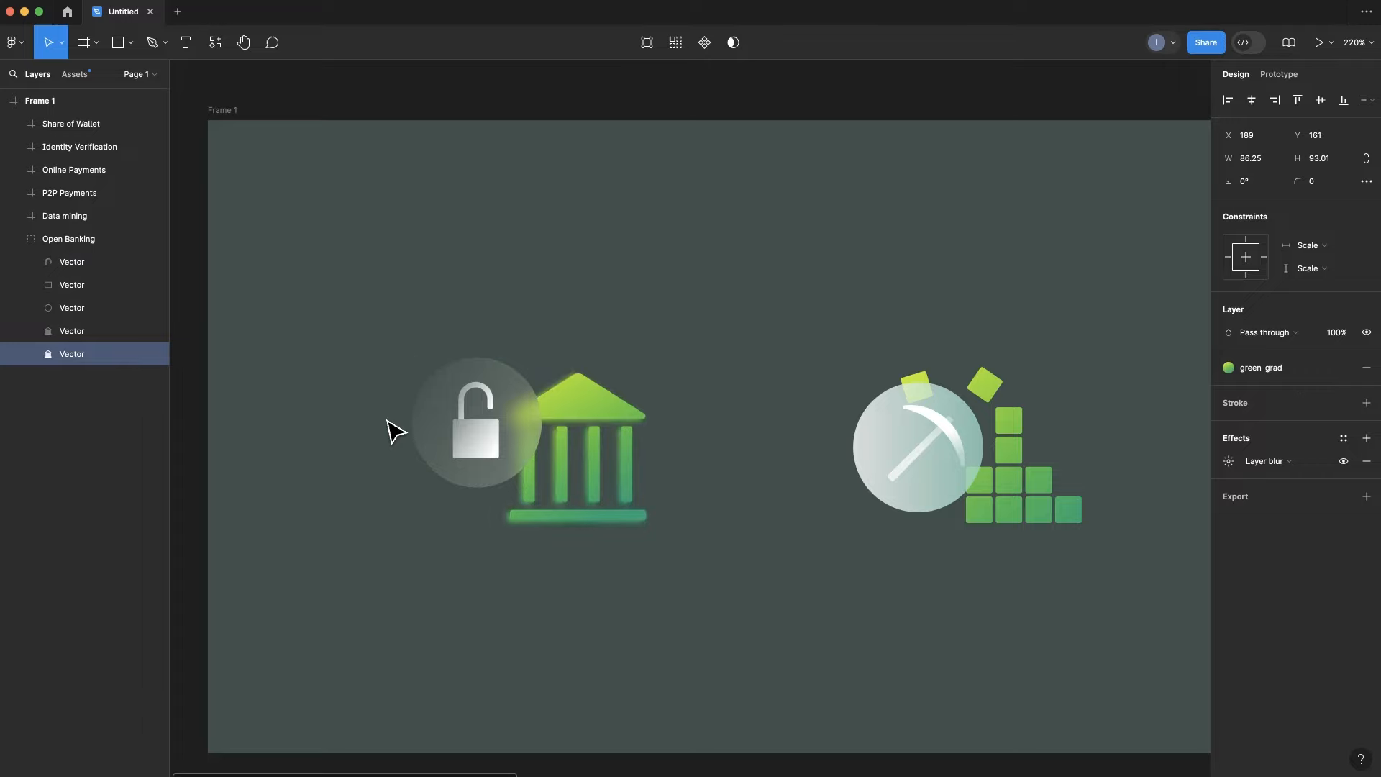
Lower the opacity of the blurred glow shape behind the bank in the Open Banking icon
{"action": "left_click_drag", "start_coordinate": [1335, 332], "coordinate": [1238, 333]}
{"action": "left_click", "coordinate": [1057, 261]}
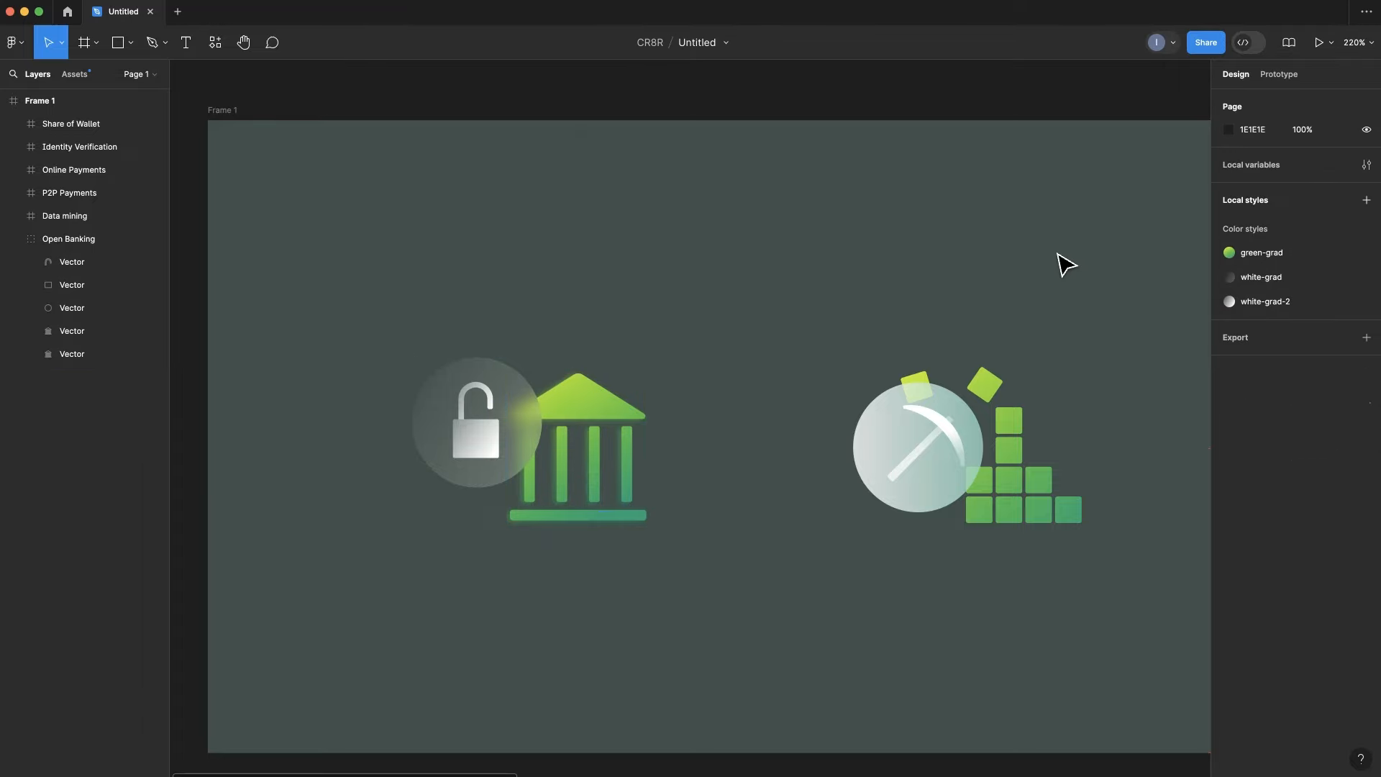
{"action": "double_click", "coordinate": [480, 436]}
{"action": "scroll", "coordinate": [478, 412], "scroll_direction": "up", "scroll_amount": 4}
{"action": "left_click", "coordinate": [461, 381]}
{"action": "scroll", "coordinate": [460, 381], "scroll_direction": "up", "scroll_amount": 5}
{"action": "double_click", "coordinate": [460, 381]}
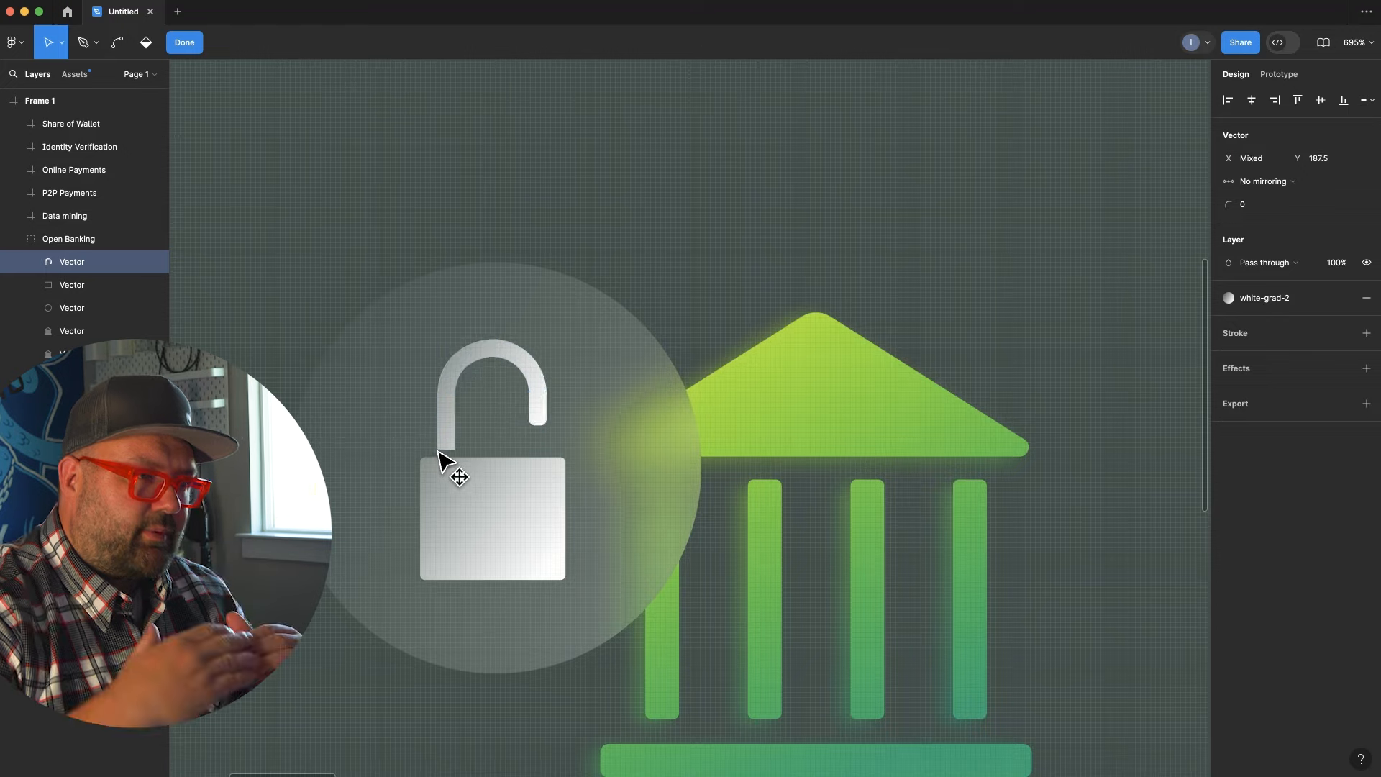
{"action": "key", "text": "Escape"}
{"action": "scroll", "coordinate": [271, 311], "scroll_direction": "down", "scroll_amount": 5}
{"action": "key", "text": "Escape"}
Add a white (FFFFFF) inner shadow to the translucent circle behind the padlock
{"action": "double_click", "coordinate": [353, 388]}
{"action": "double_click", "coordinate": [353, 388]}
{"action": "double_click", "coordinate": [354, 517]}
{"action": "left_click", "coordinate": [355, 516]}
{"action": "scroll", "coordinate": [365, 438], "scroll_direction": "up", "scroll_amount": 2}
{"action": "double_click", "coordinate": [375, 434]}
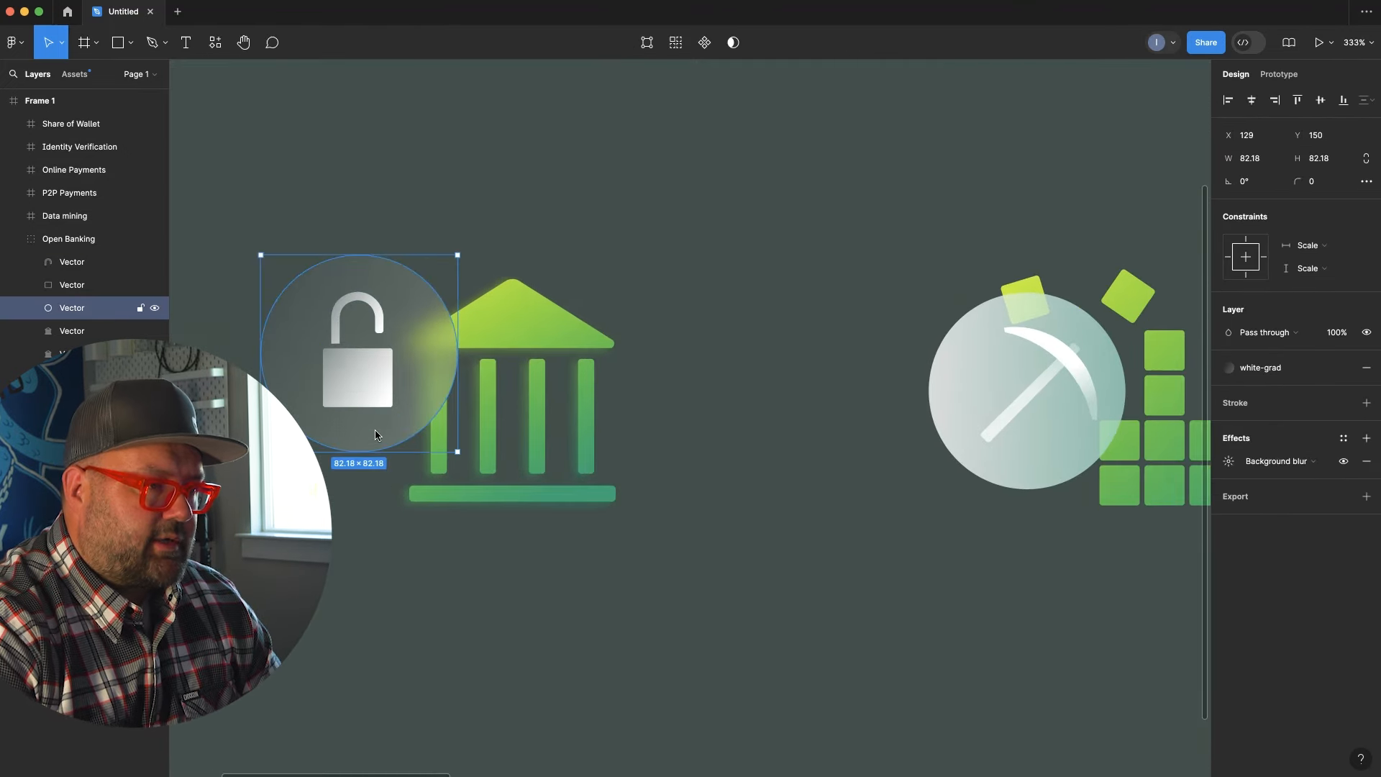
{"action": "left_click", "coordinate": [1367, 438]}
{"action": "left_click", "coordinate": [1273, 461]}
{"action": "left_click", "coordinate": [1273, 442]}
{"action": "left_click", "coordinate": [1228, 461]}
{"action": "left_click", "coordinate": [1056, 542]}
{"action": "left_click_drag", "start_coordinate": [953, 489], "coordinate": [769, 333]}
{"action": "left_click", "coordinate": [1024, 395]}
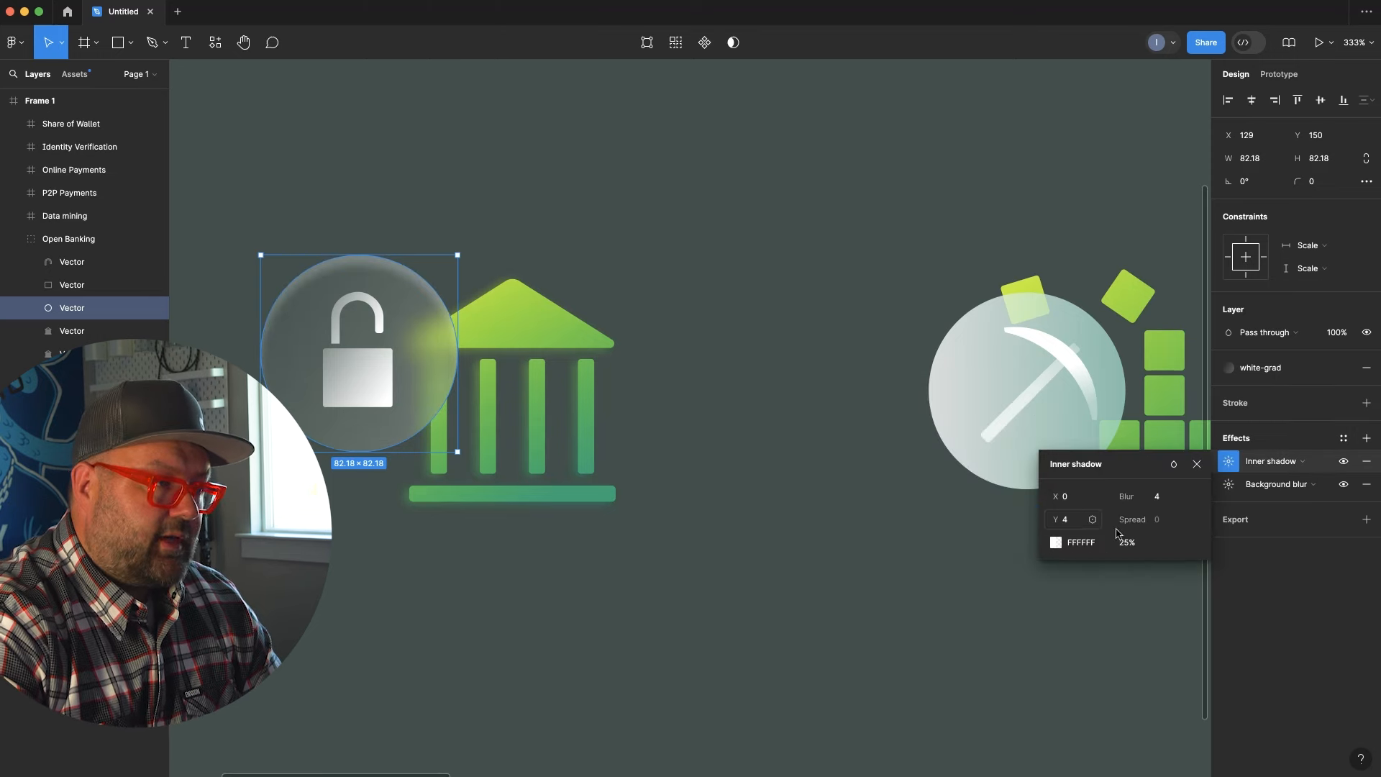
Set the circle's inner shadow to a Y offset of 2 and a blur of 10.9
{"action": "type", "text": "2"}
{"action": "key", "text": "Tab"}
{"action": "type", "text": "20"}
{"action": "key", "text": "Return"}
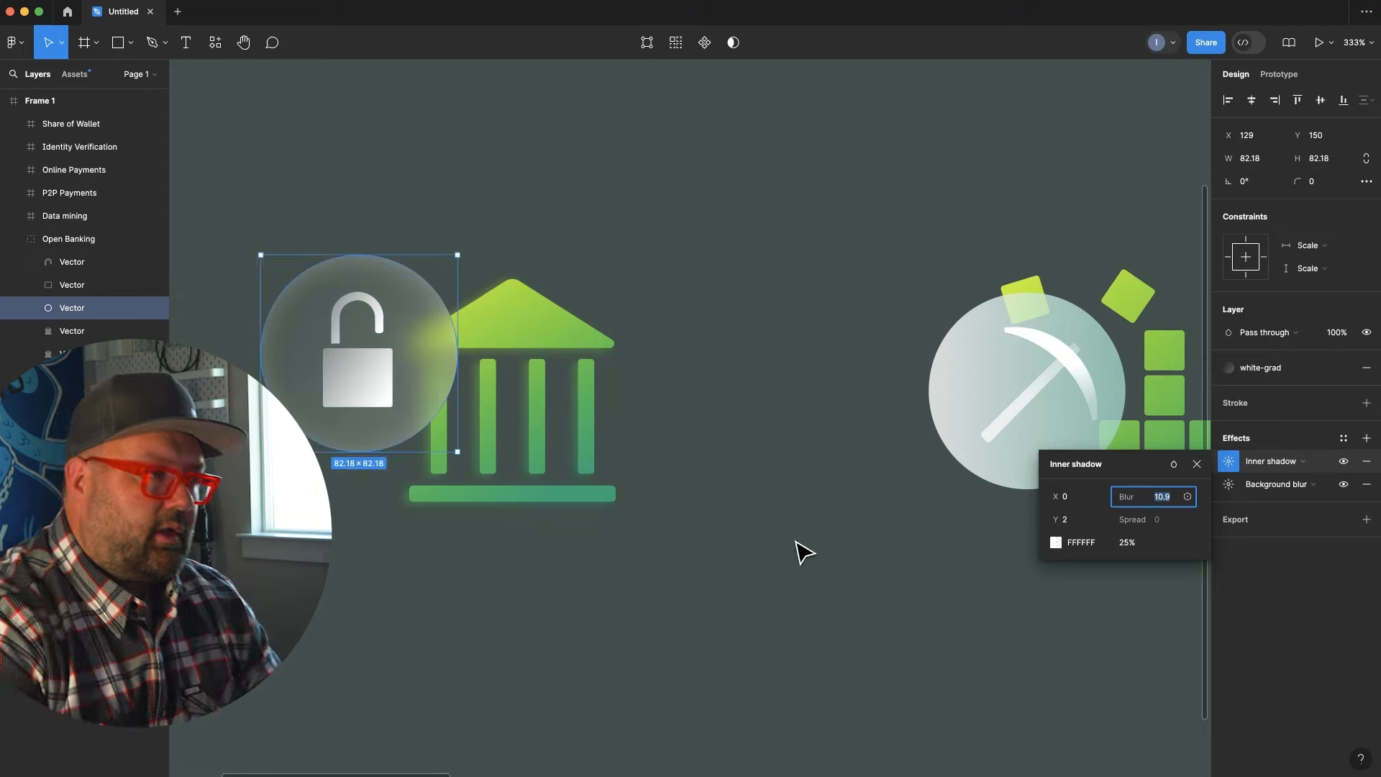
{"action": "left_click", "coordinate": [794, 539]}
Add a drop shadow to the padlock's circle, order it below the background blur, and adjust its vertical offset
{"action": "scroll", "coordinate": [782, 527], "scroll_direction": "down", "scroll_amount": 3}
{"action": "scroll", "coordinate": [675, 437], "scroll_direction": "up", "scroll_amount": 2}
{"action": "double_click", "coordinate": [528, 373]}
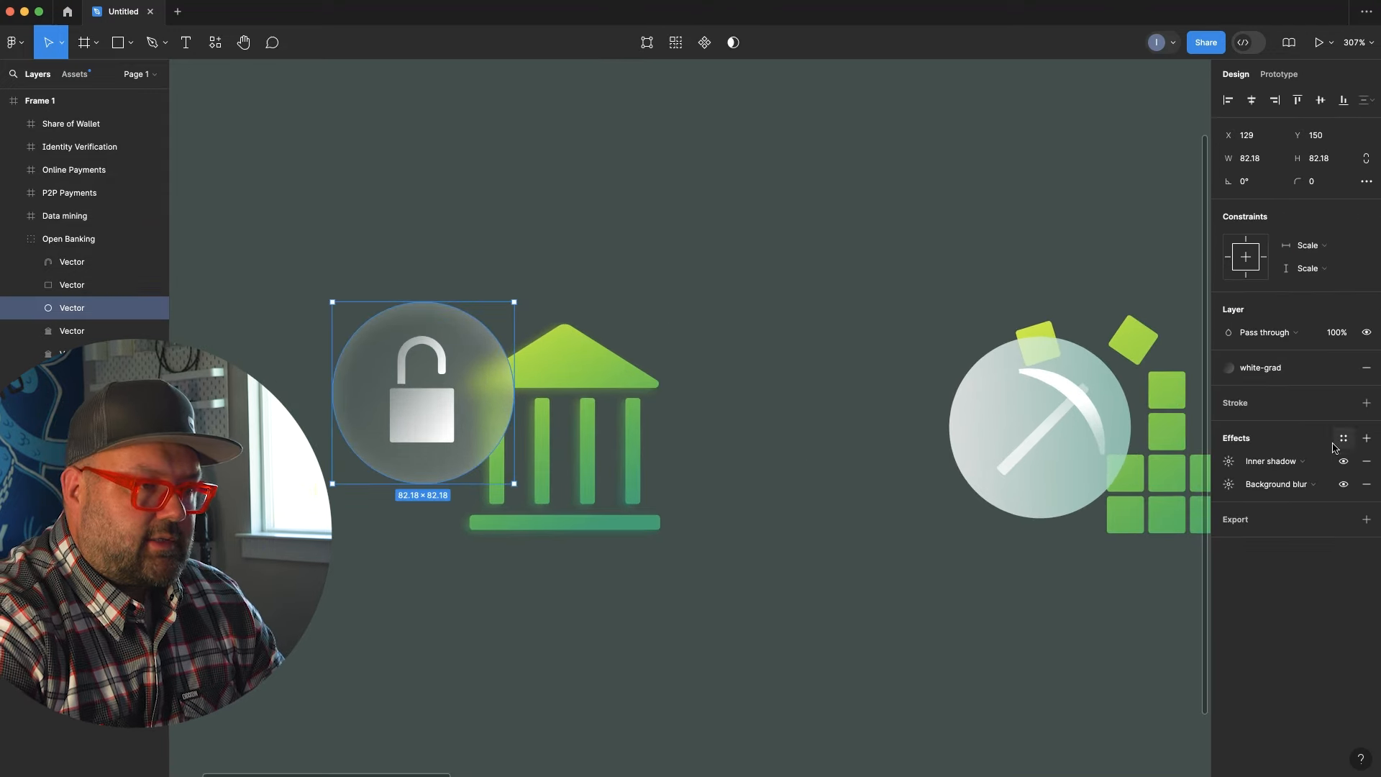
{"action": "left_click", "coordinate": [1365, 438]}
{"action": "left_click", "coordinate": [1228, 463]}
{"action": "left_click", "coordinate": [1320, 555]}
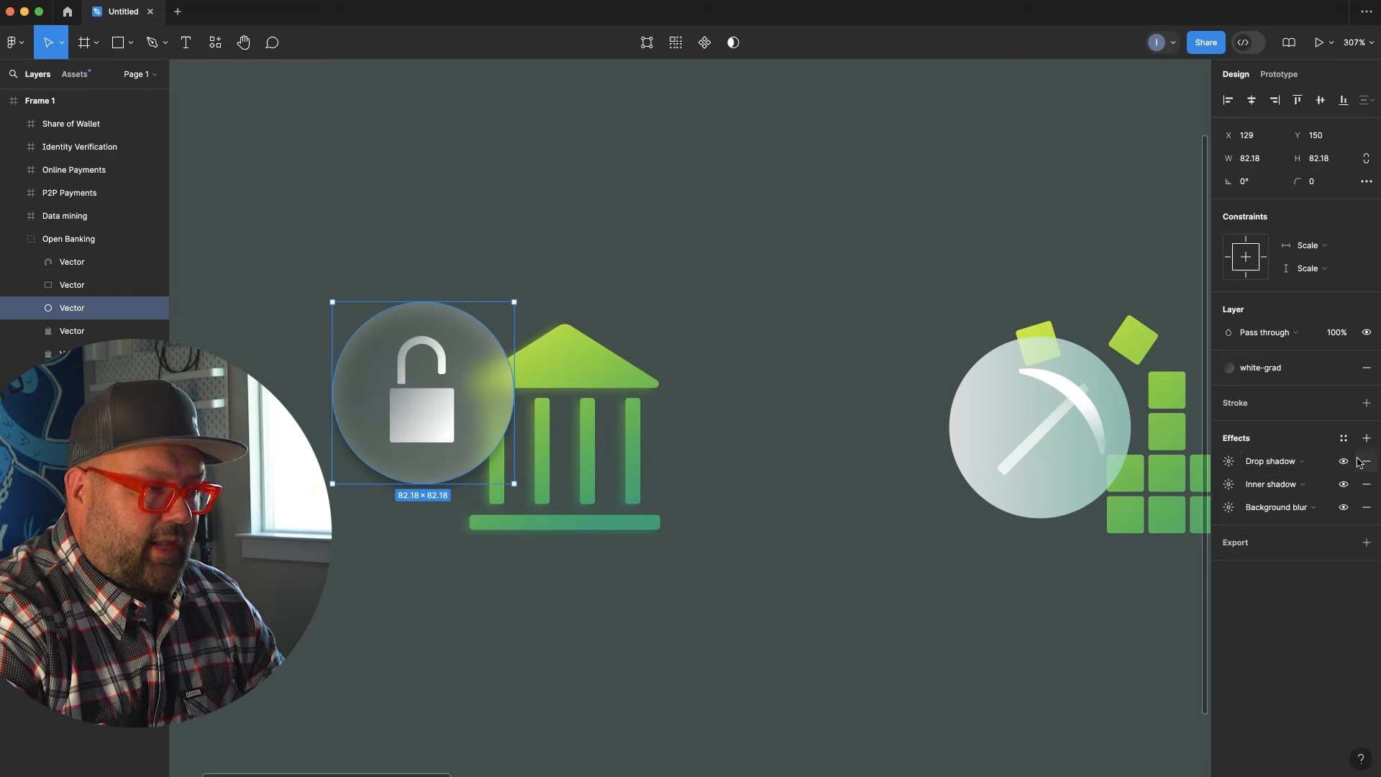
{"action": "left_click_drag", "start_coordinate": [1219, 461], "coordinate": [1218, 513]}
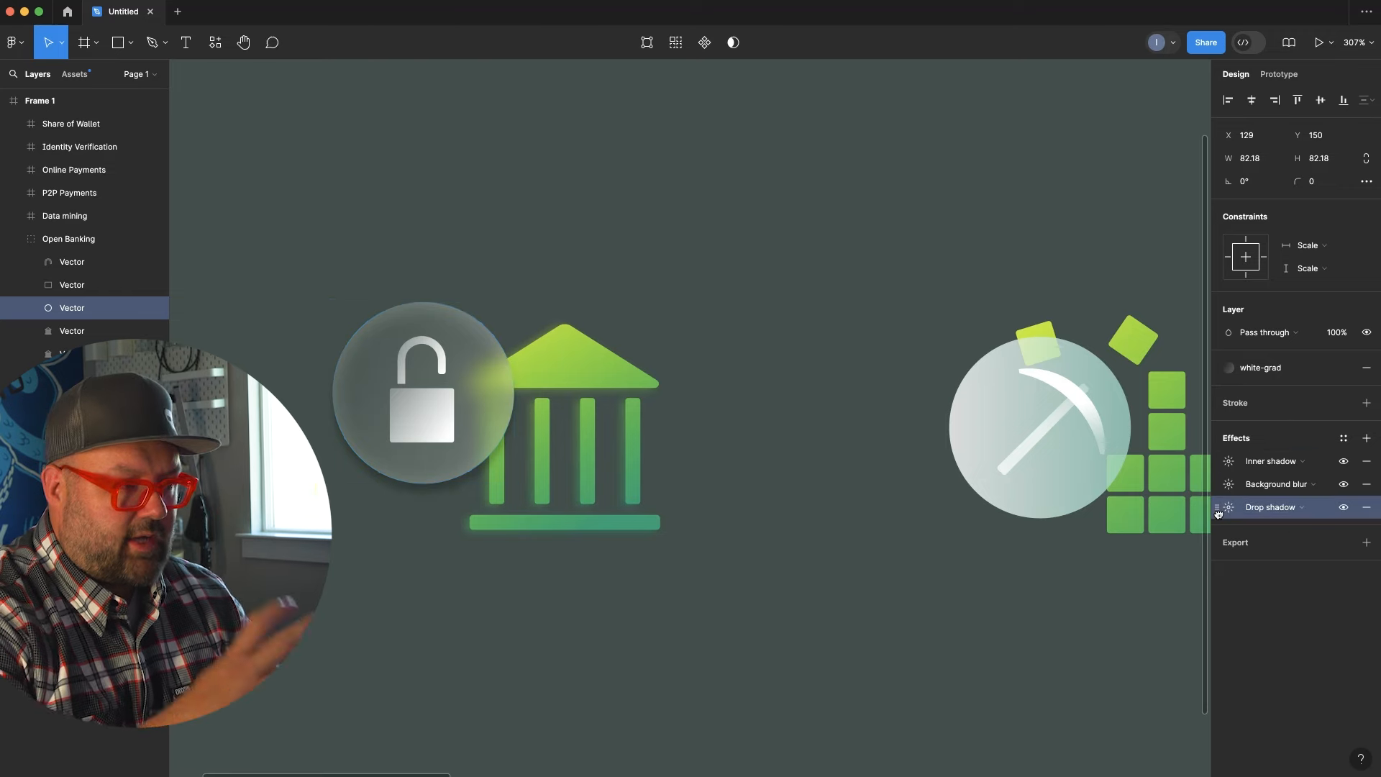
{"action": "left_click", "coordinate": [1228, 507]}
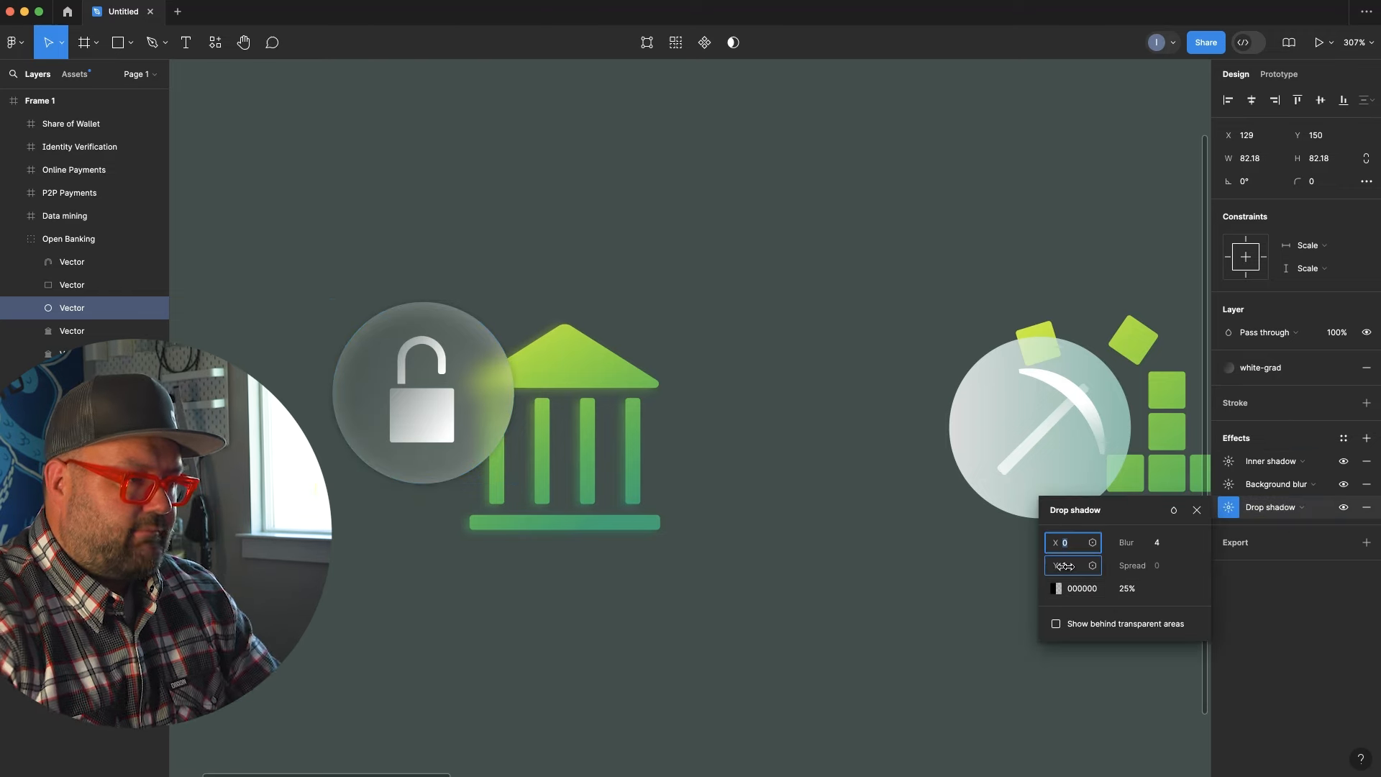
{"action": "left_click", "coordinate": [876, 558]}
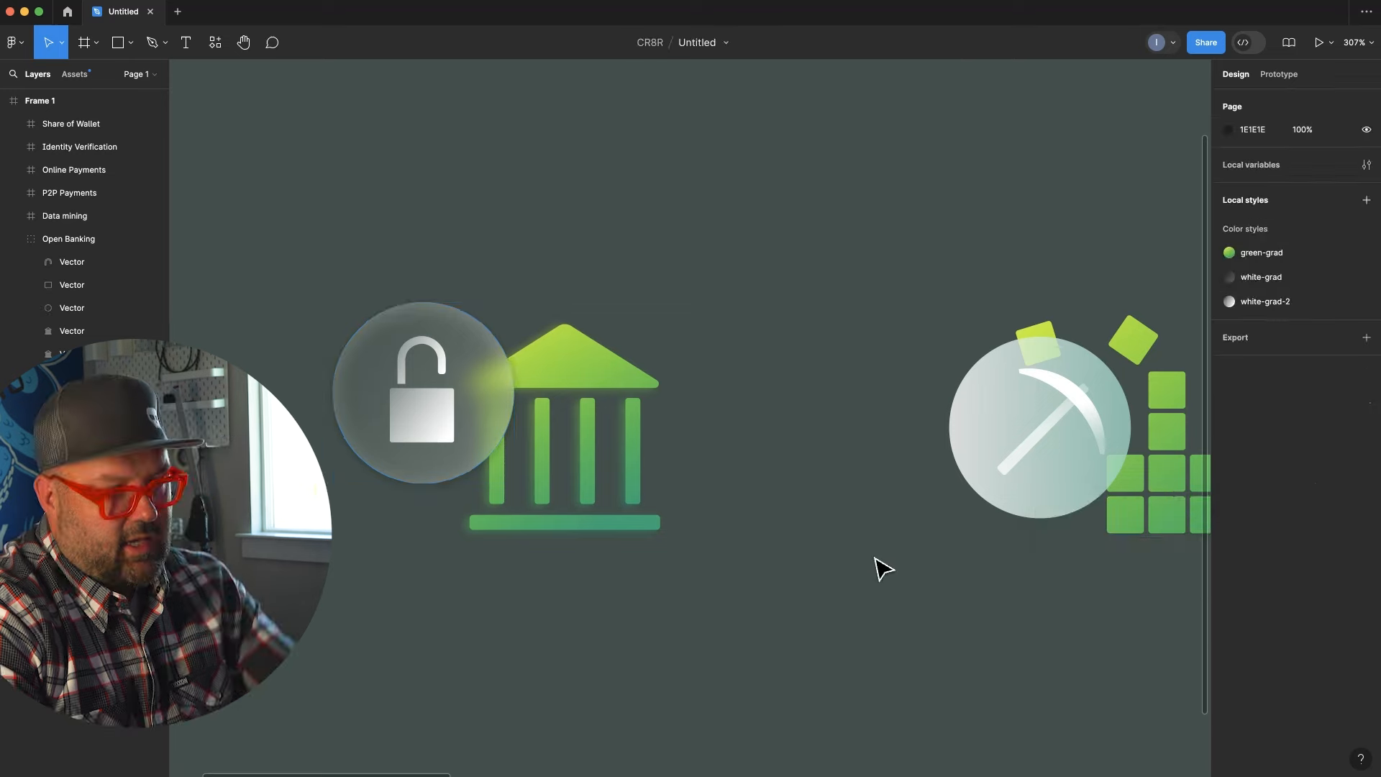
Delete the blurred glow copy of the bank shape from the Open Banking icon
{"action": "scroll", "coordinate": [795, 512], "scroll_direction": "down", "scroll_amount": 3}
{"action": "scroll", "coordinate": [795, 513], "scroll_direction": "up", "scroll_amount": 3}
{"action": "mouse_move", "coordinate": [709, 472]}
{"action": "left_mouse_down"}
{"action": "mouse_move", "coordinate": [731, 487]}
{"action": "mouse_move", "coordinate": [695, 480]}
{"action": "left_mouse_up"}
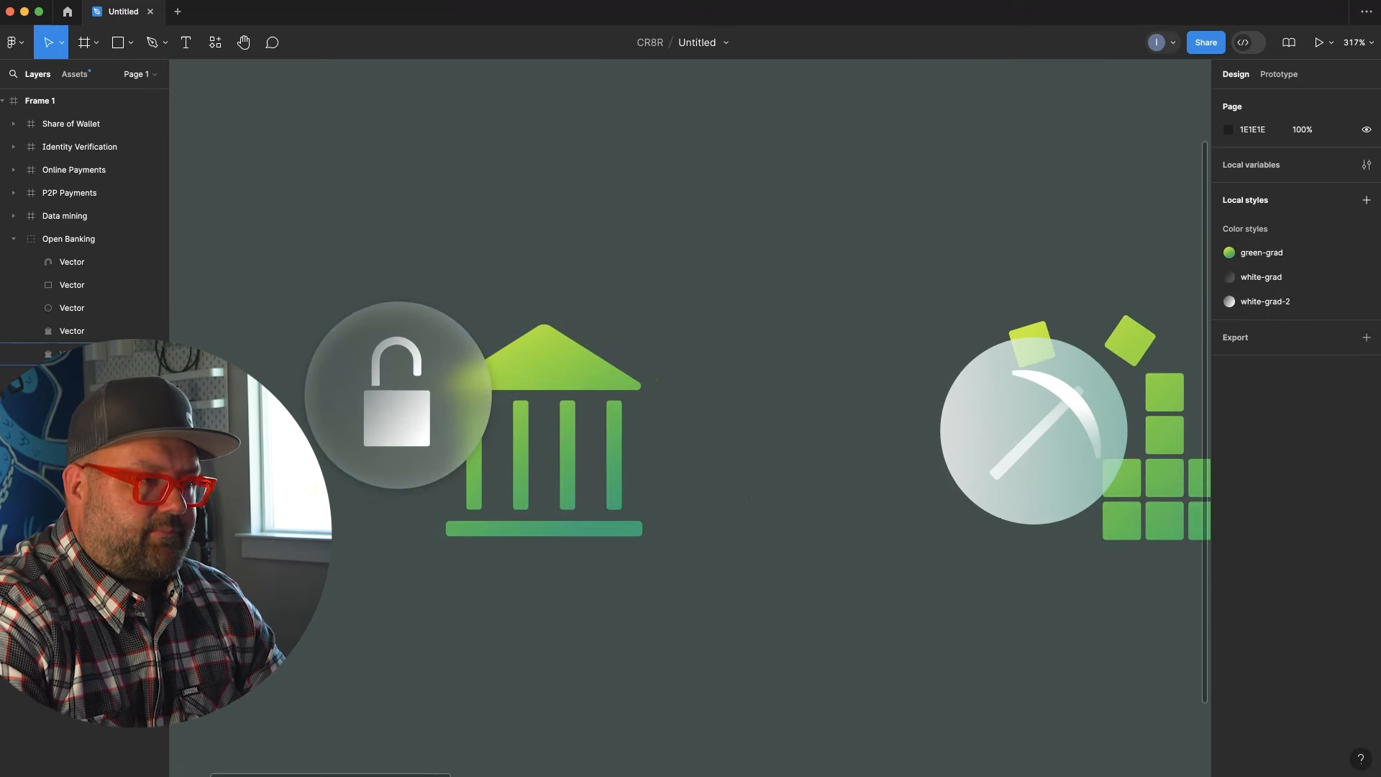
{"action": "left_click", "coordinate": [86, 354]}
{"action": "key", "text": "Delete"}
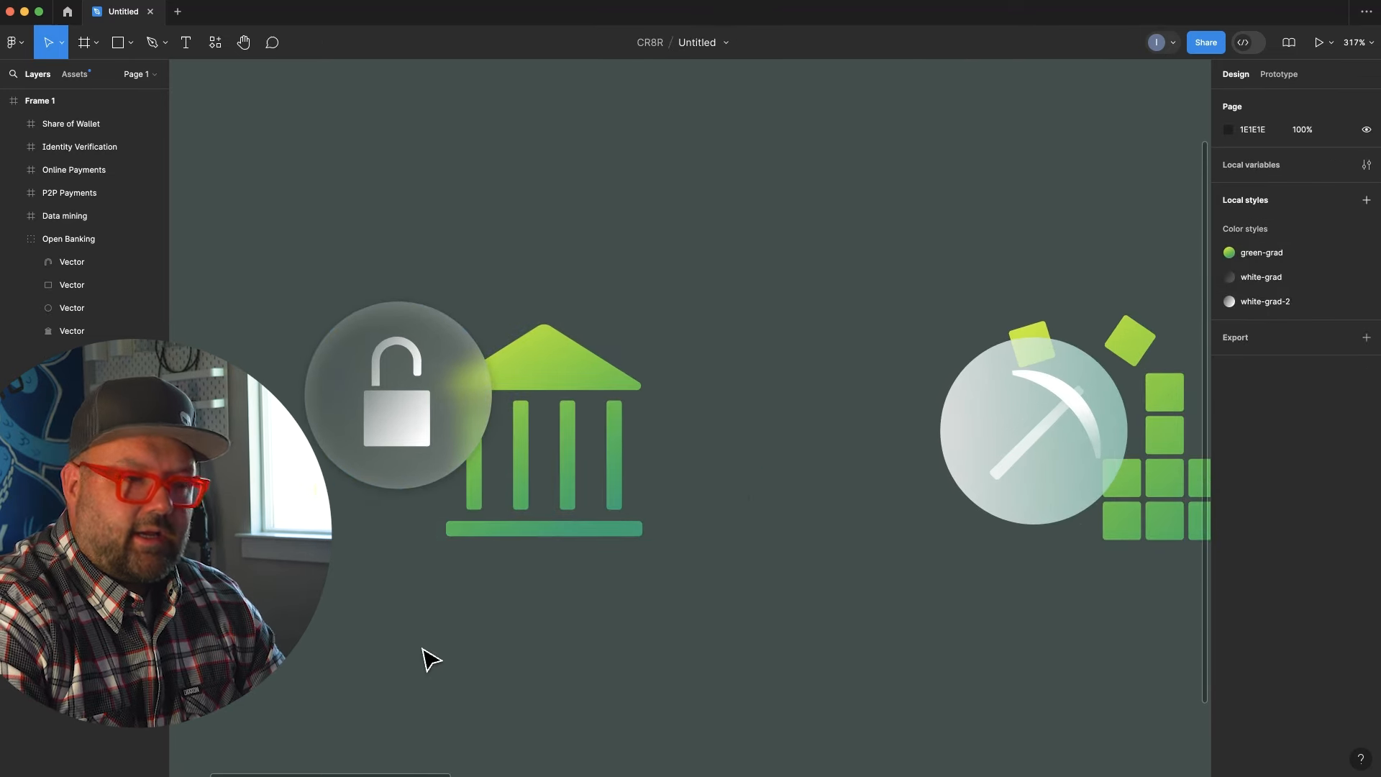
Add a drop shadow with a Y offset of 2 to the padlock body
{"action": "double_click", "coordinate": [410, 423]}
{"action": "left_click", "coordinate": [1366, 438]}
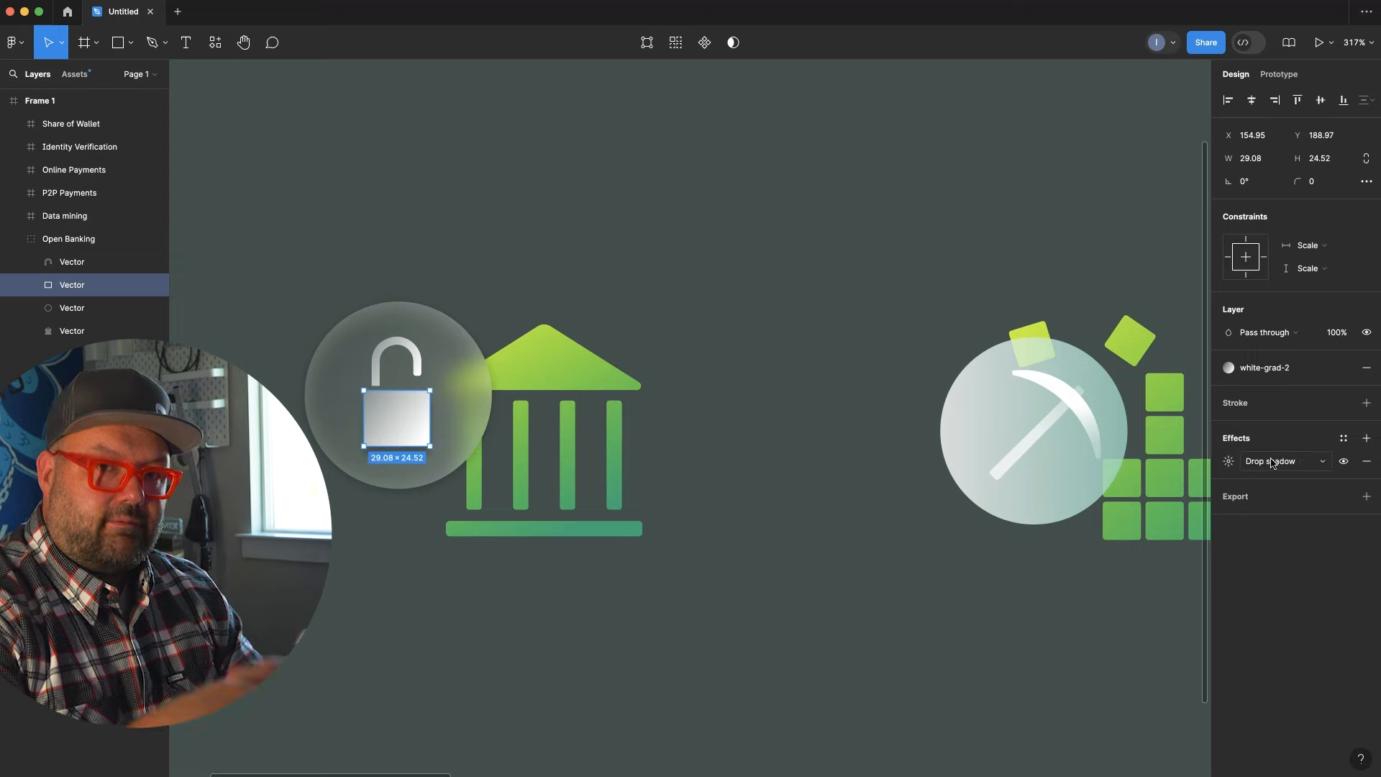
{"action": "left_click", "coordinate": [1228, 461]}
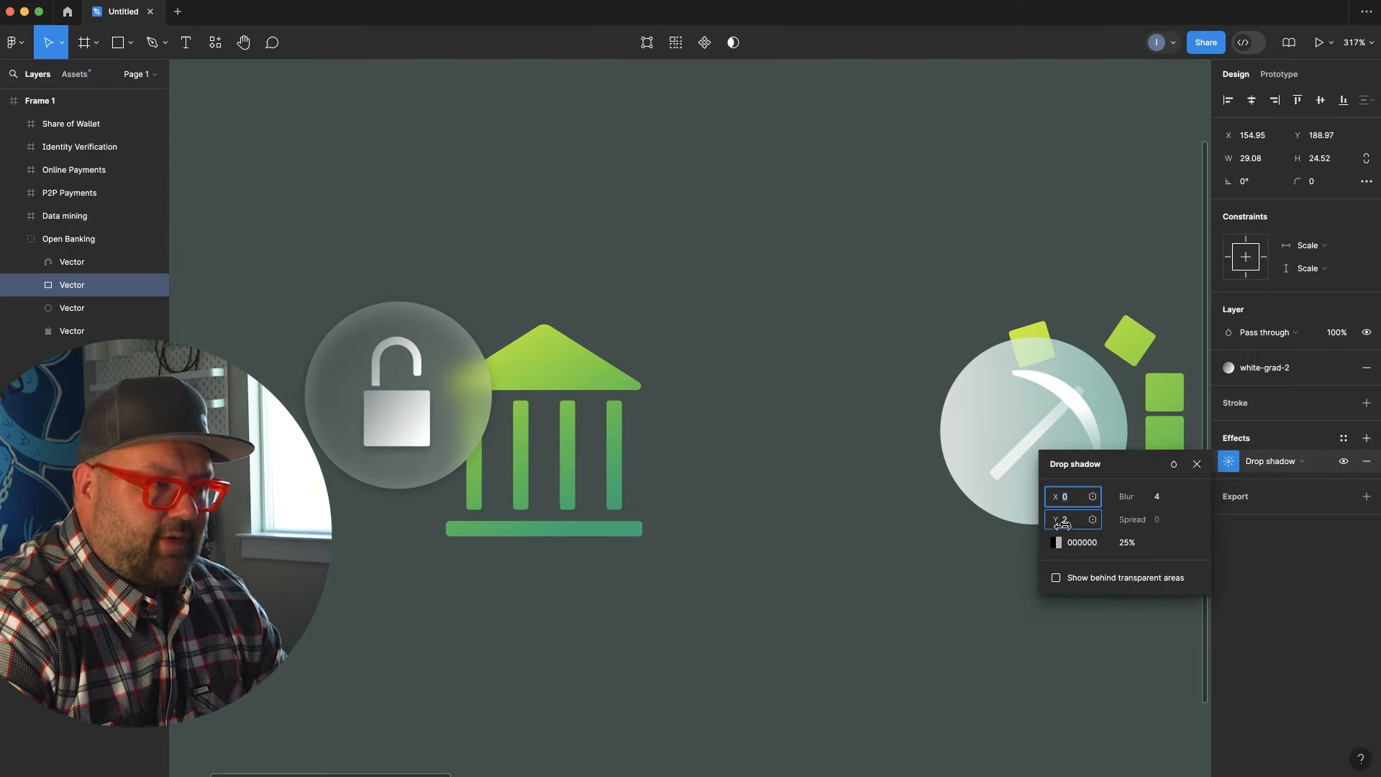
{"action": "left_click", "coordinate": [905, 525]}
Save the padlock body's drop shadow as an effect style named icon-shadow
{"action": "double_click", "coordinate": [424, 426]}
{"action": "left_click", "coordinate": [1344, 439]}
{"action": "left_click", "coordinate": [1361, 464]}
{"action": "type", "text": "icon-shadow"}
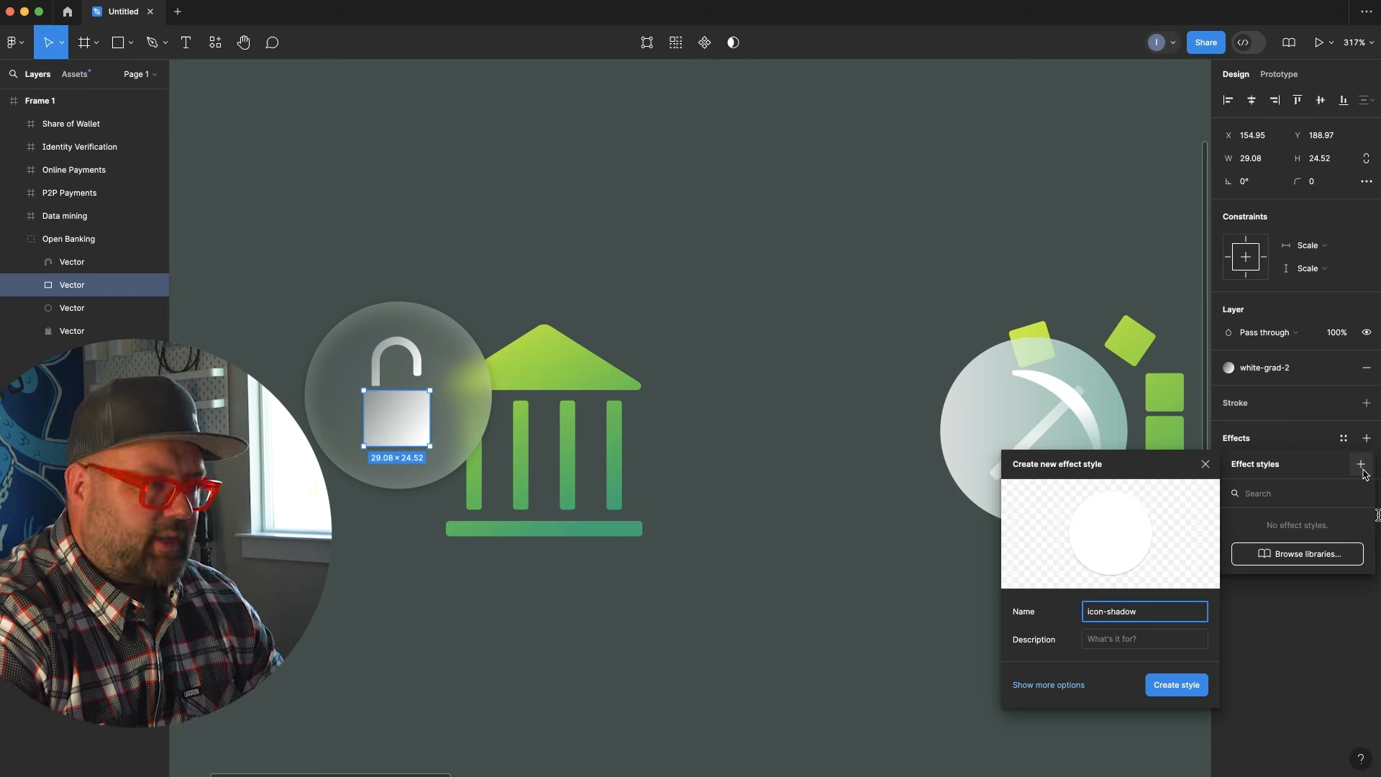
{"action": "key", "text": "Return"}
{"action": "left_click", "coordinate": [556, 407]}
Apply the icon-shadow effect style to the padlock's shackle
{"action": "double_click", "coordinate": [418, 354]}
{"action": "left_click", "coordinate": [1343, 438]}
{"action": "left_click", "coordinate": [1285, 523]}
{"action": "left_click", "coordinate": [949, 579]}
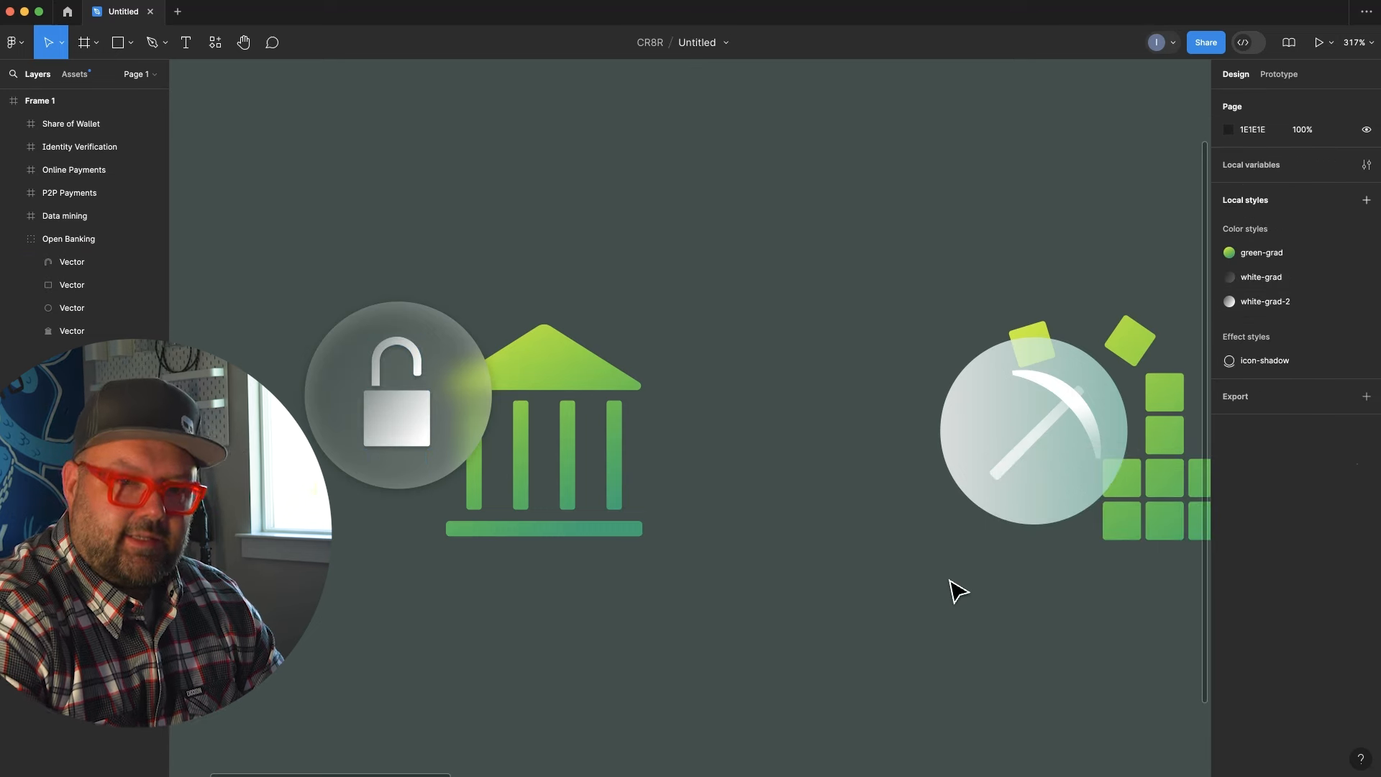
Save the effects of the padlock's translucent circle as an effect style named clear-circle
{"action": "double_click", "coordinate": [416, 471]}
{"action": "left_click", "coordinate": [1343, 438]}
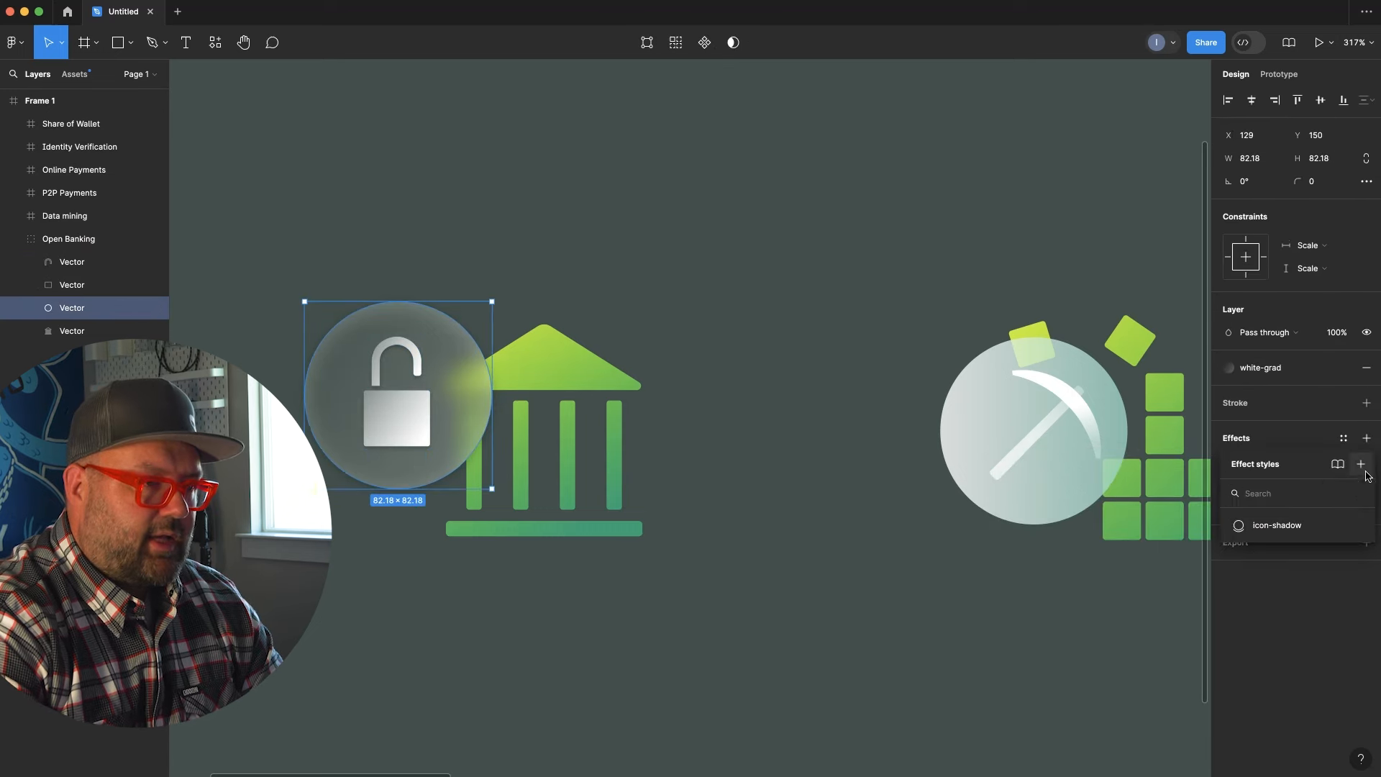
{"action": "left_click", "coordinate": [1361, 464]}
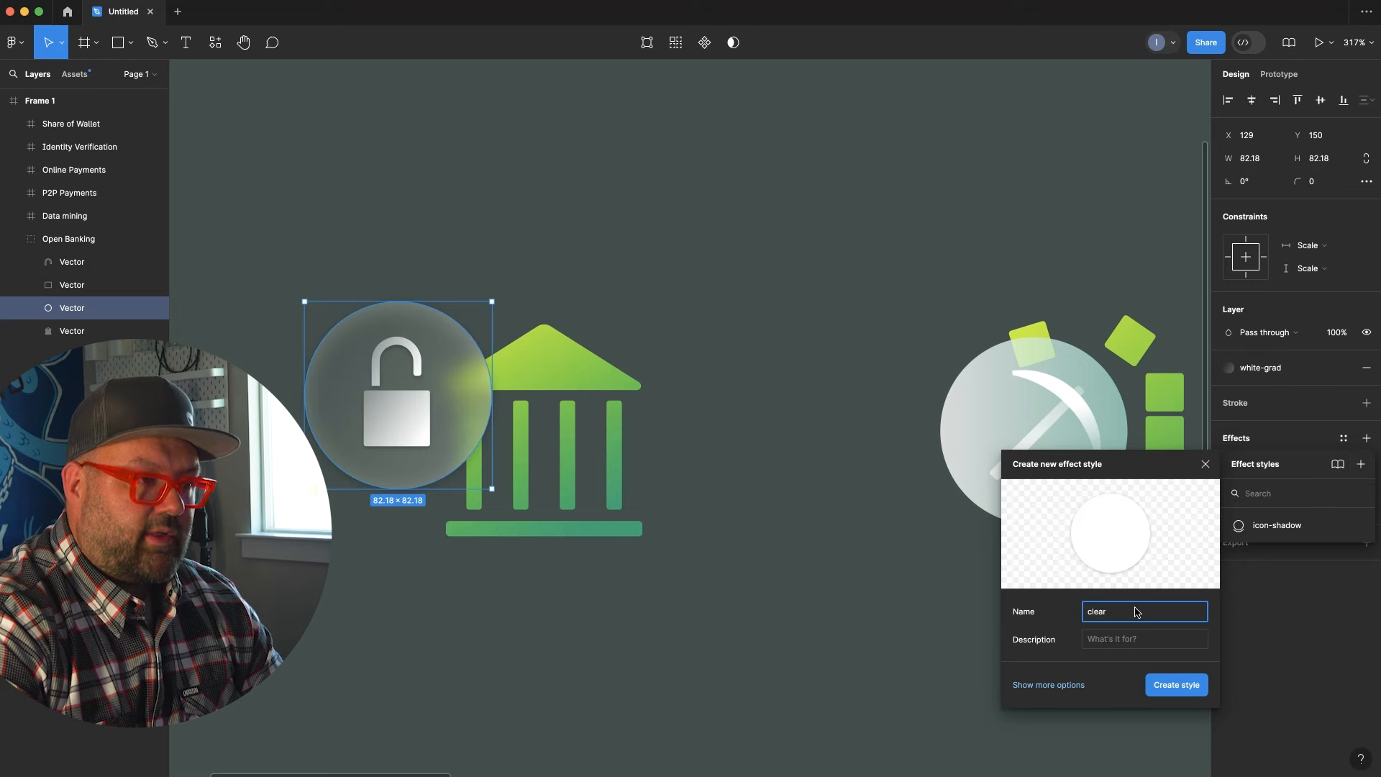
{"action": "left_click", "coordinate": [1175, 684]}
Apply the clear-circle effect style to the circle behind the pickaxe in the Data mining icon
{"action": "left_click", "coordinate": [1045, 518]}
{"action": "left_click", "coordinate": [1045, 518]}
{"action": "left_click", "coordinate": [1343, 461]}
{"action": "left_click", "coordinate": [1264, 570]}
{"action": "left_click", "coordinate": [1042, 525]}
Change the pickaxe circle's layer opacity and fill the circle with the white-grad color style
{"action": "double_click", "coordinate": [1067, 493]}
{"action": "key", "text": "0"}
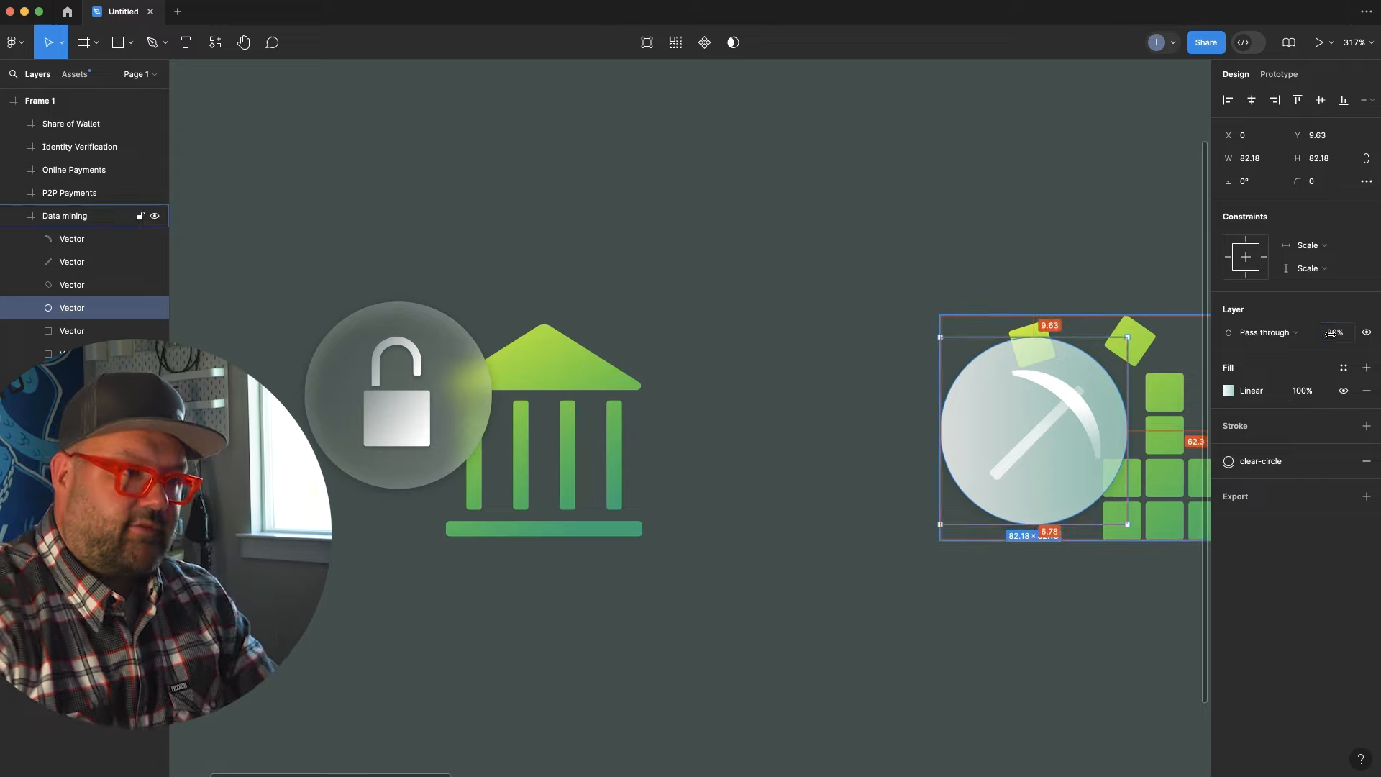
{"action": "left_click", "coordinate": [958, 612]}
{"action": "left_click", "coordinate": [1041, 520]}
{"action": "double_click", "coordinate": [1042, 519]}
{"action": "left_click", "coordinate": [1343, 367]}
{"action": "left_click", "coordinate": [1089, 485]}
{"action": "left_click", "coordinate": [1031, 597]}
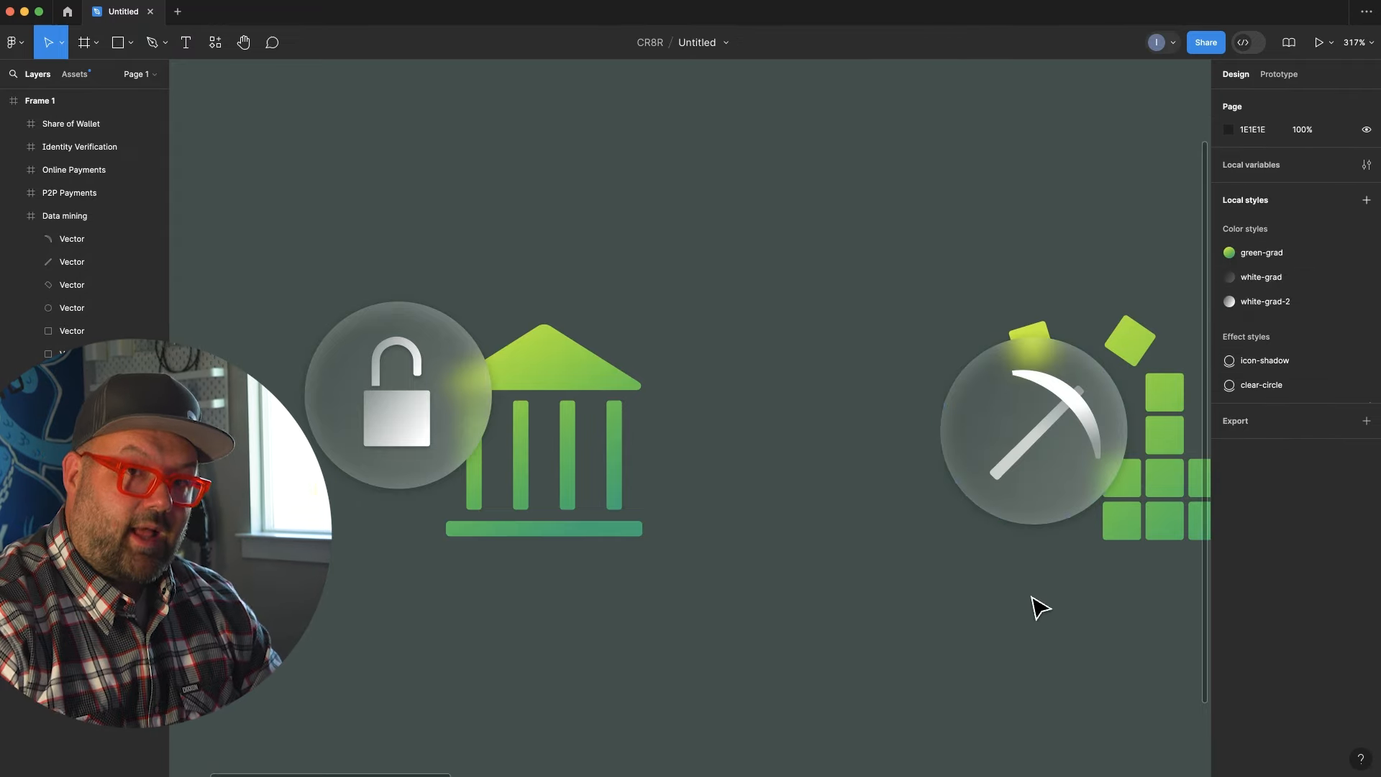
Apply the white-grad-2 color style to the pickaxe head and both handle pieces
{"action": "scroll", "coordinate": [1041, 608], "scroll_direction": "right", "scroll_amount": 3}
{"action": "left_click", "coordinate": [956, 431]}
{"action": "double_click", "coordinate": [956, 431]}
{"action": "left_click", "coordinate": [1343, 368]}
{"action": "left_click", "coordinate": [1113, 512]}
{"action": "left_click", "coordinate": [926, 413]}
{"action": "left_click", "coordinate": [953, 386], "text": "shift"}
{"action": "left_click", "coordinate": [1344, 403]}
{"action": "left_click", "coordinate": [1093, 544]}
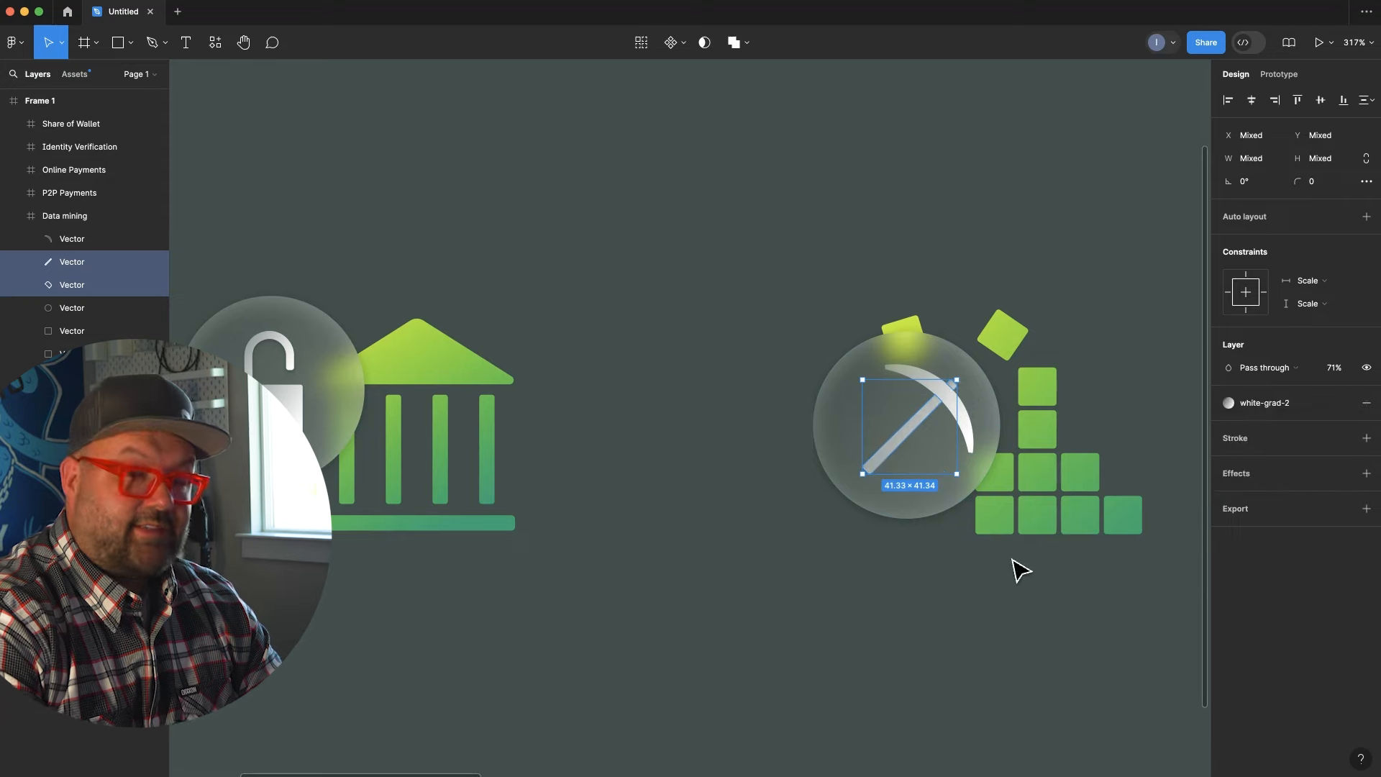
Apply the icon-shadow effect style to the pickaxe head and handle pieces together
{"action": "left_click", "coordinate": [971, 432], "text": "shift"}
{"action": "left_click", "coordinate": [1344, 473]}
{"action": "left_click", "coordinate": [1296, 561]}
{"action": "left_click", "coordinate": [1055, 614]}
Try to delete the end points of the pickaxe handle where it meets the pick head
{"action": "scroll", "coordinate": [973, 608], "scroll_direction": "down", "scroll_amount": 4}
{"action": "left_click_drag", "start_coordinate": [978, 636], "coordinate": [827, 557]}
{"action": "scroll", "coordinate": [849, 450], "scroll_direction": "down", "scroll_amount": 1}
{"action": "scroll", "coordinate": [791, 384], "scroll_direction": "up", "scroll_amount": 8}
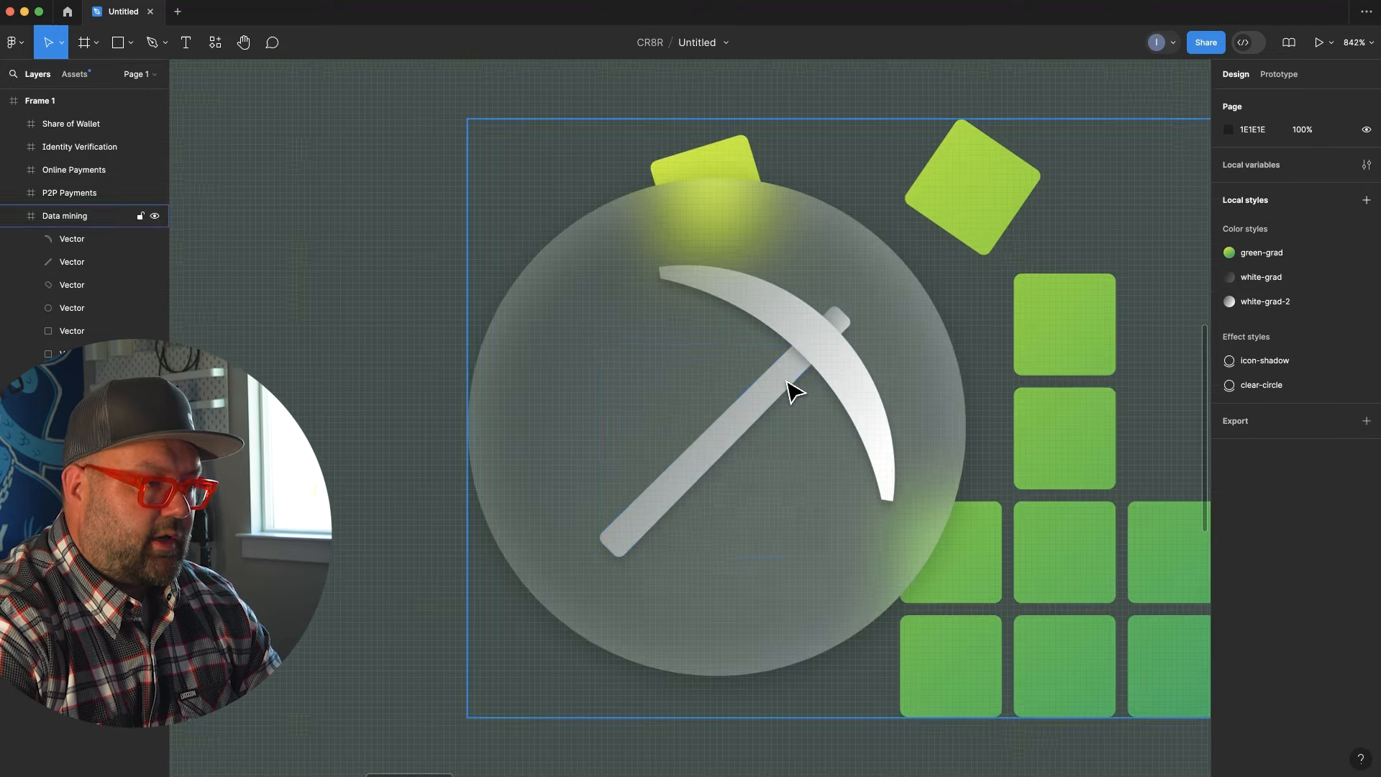
{"action": "double_click", "coordinate": [787, 383]}
{"action": "double_click", "coordinate": [786, 381]}
{"action": "left_click", "coordinate": [793, 346]}
{"action": "scroll", "coordinate": [793, 350], "scroll_direction": "up", "scroll_amount": 8}
{"action": "left_click", "coordinate": [838, 375], "text": "shift"}
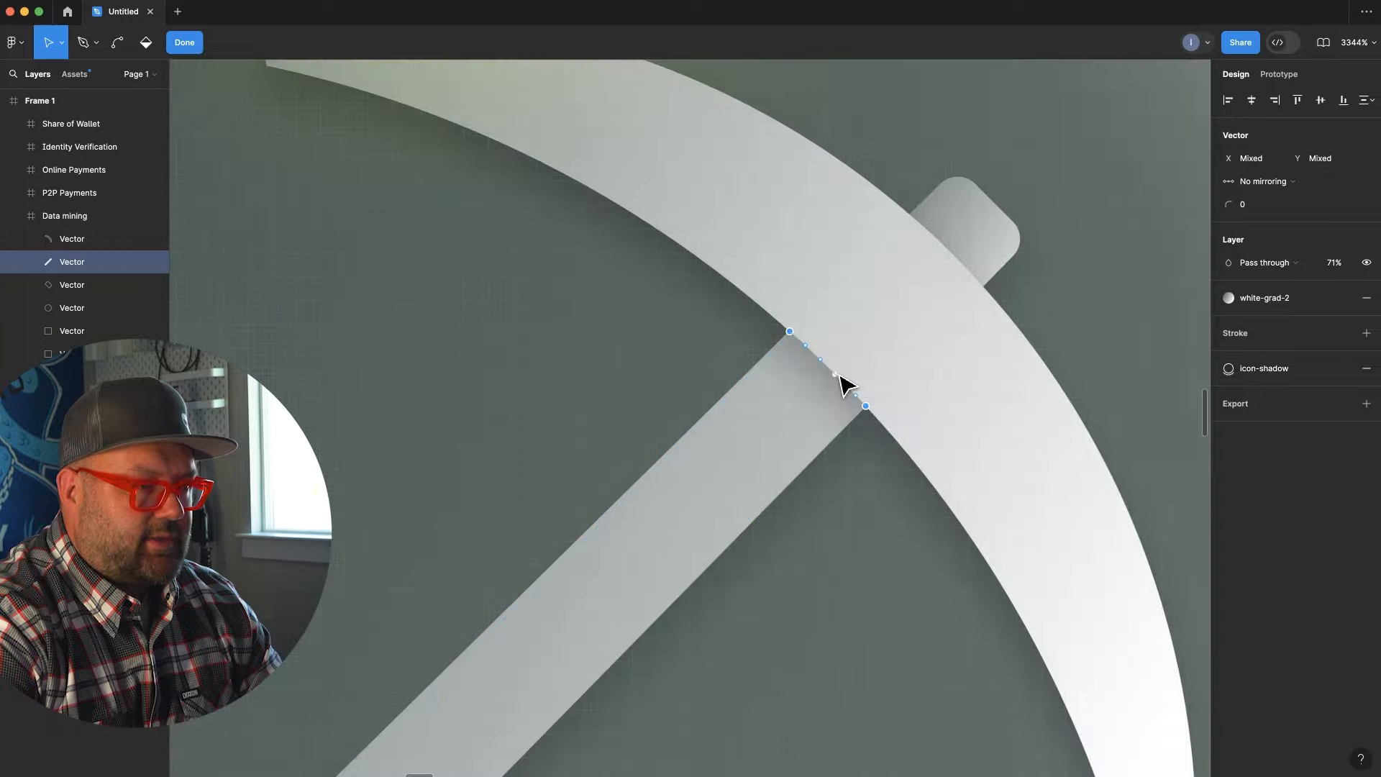
{"action": "key", "text": "Delete"}
{"action": "key", "text": "super+z"}
{"action": "key", "text": "p"}
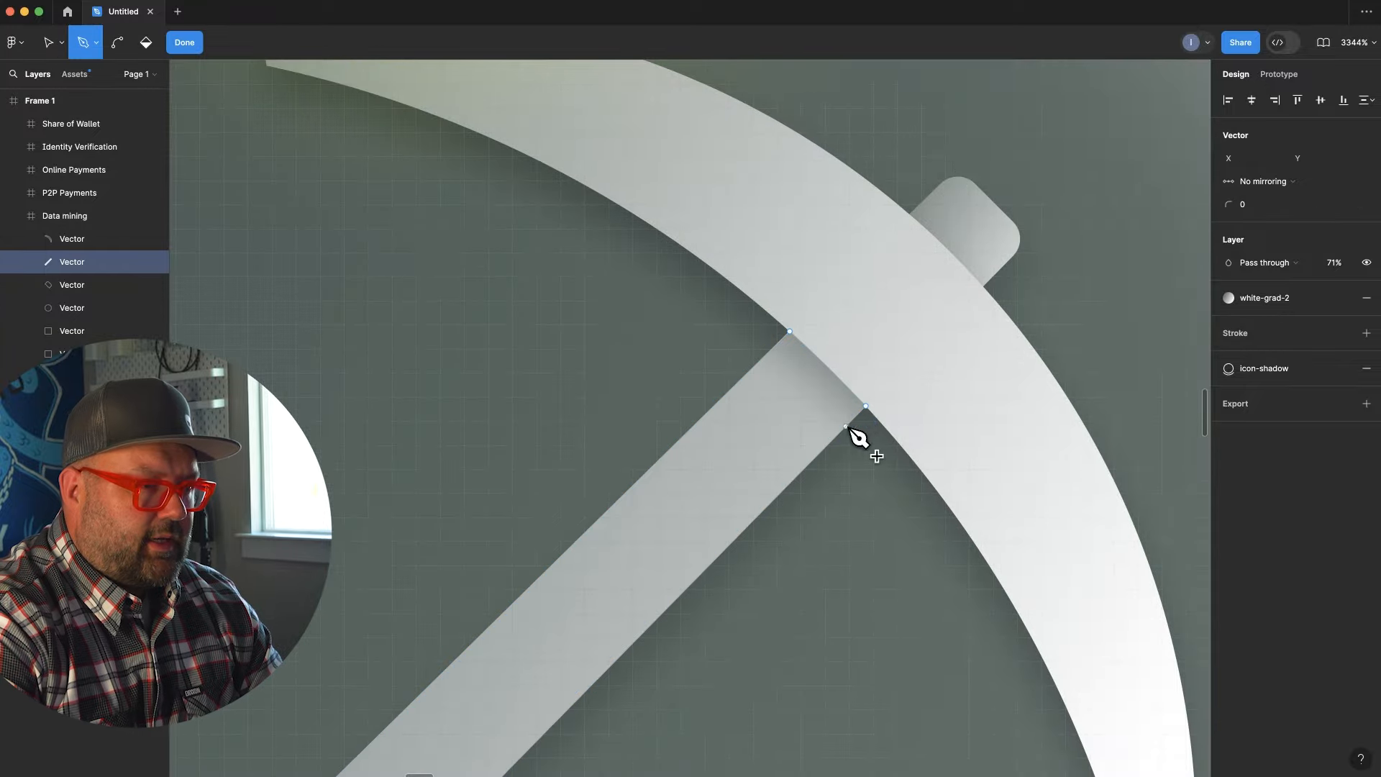
{"action": "key", "text": "v"}
{"action": "scroll", "coordinate": [912, 438], "scroll_direction": "up", "scroll_amount": 6}
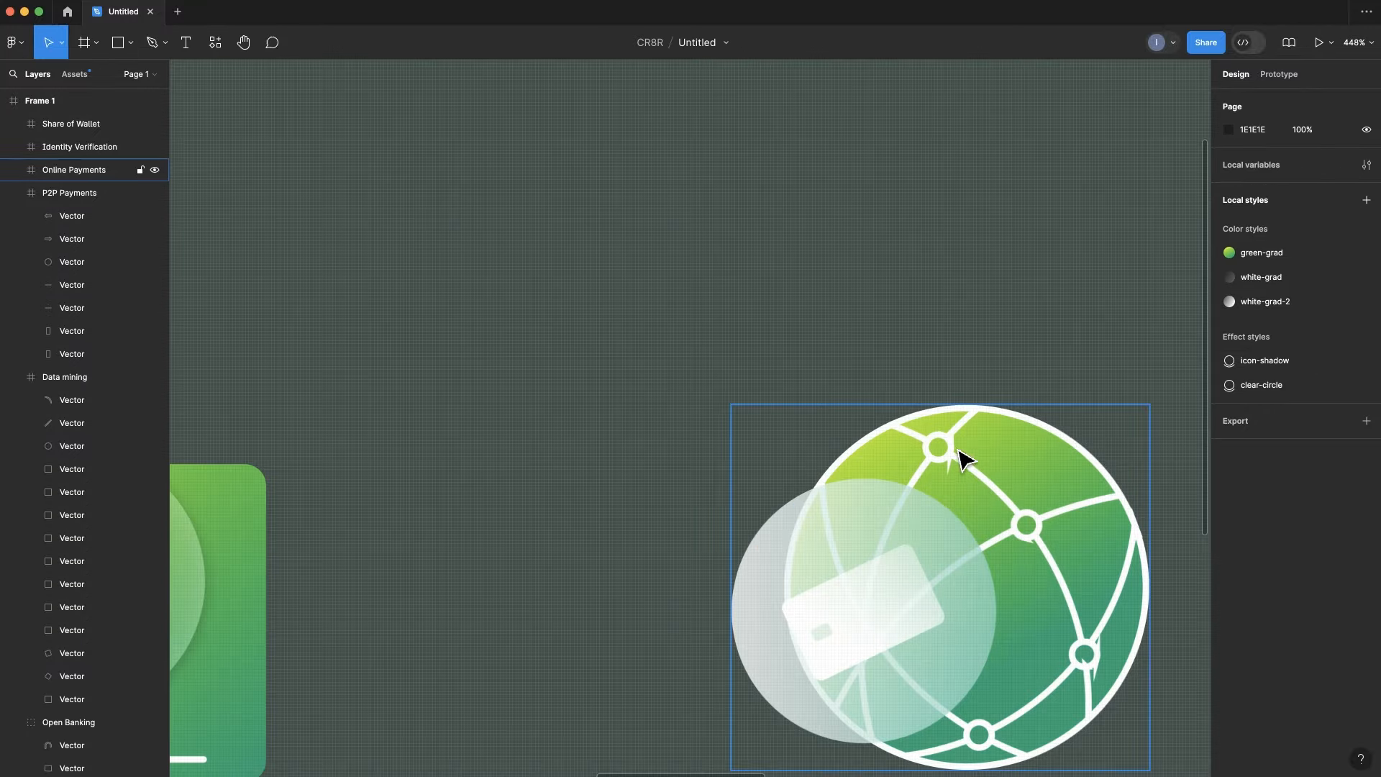
Using outline view, delete the stray circle around the upper-left node of the Online Payments globe
{"action": "double_click", "coordinate": [952, 453]}
{"action": "double_click", "coordinate": [951, 452]}
{"action": "double_click", "coordinate": [953, 460]}
{"action": "scroll", "coordinate": [963, 460], "scroll_direction": "up", "scroll_amount": 10}
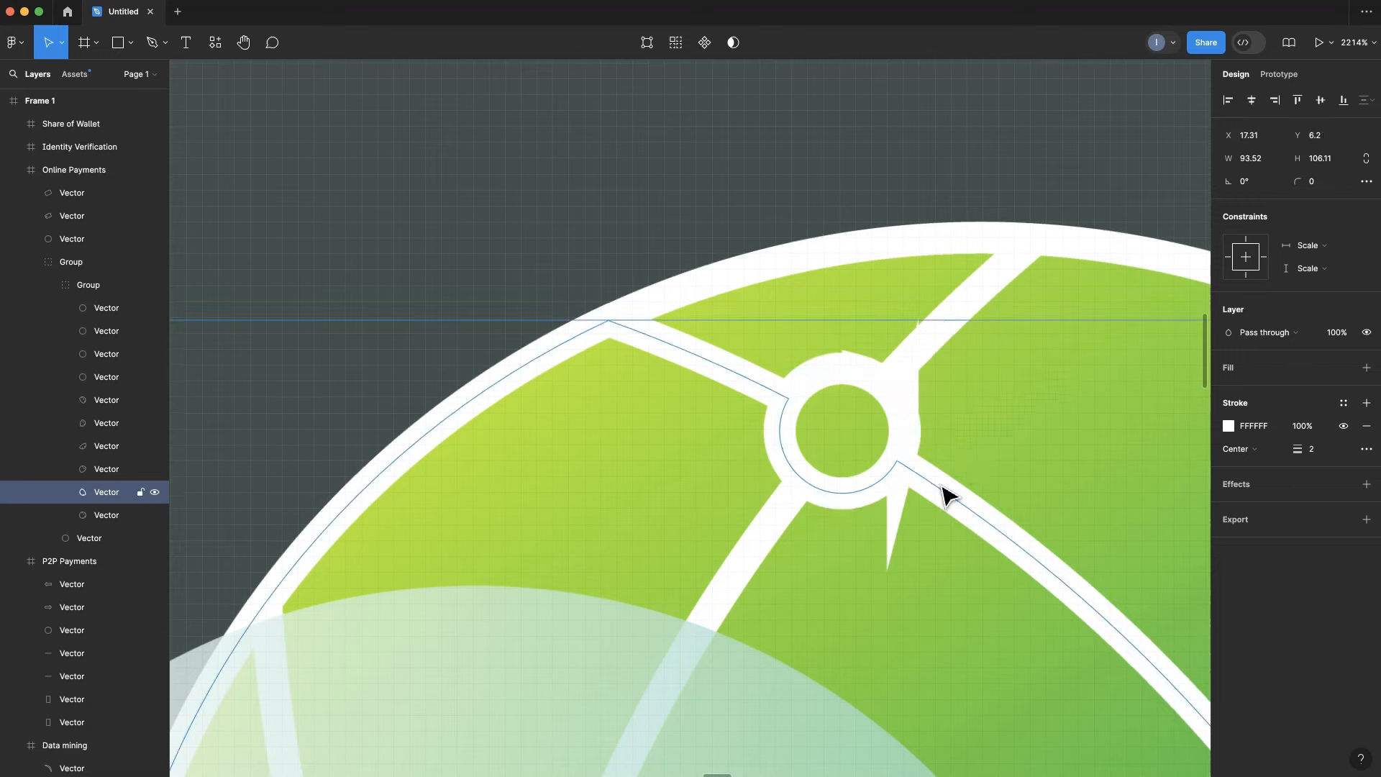
{"action": "key", "text": "super+y"}
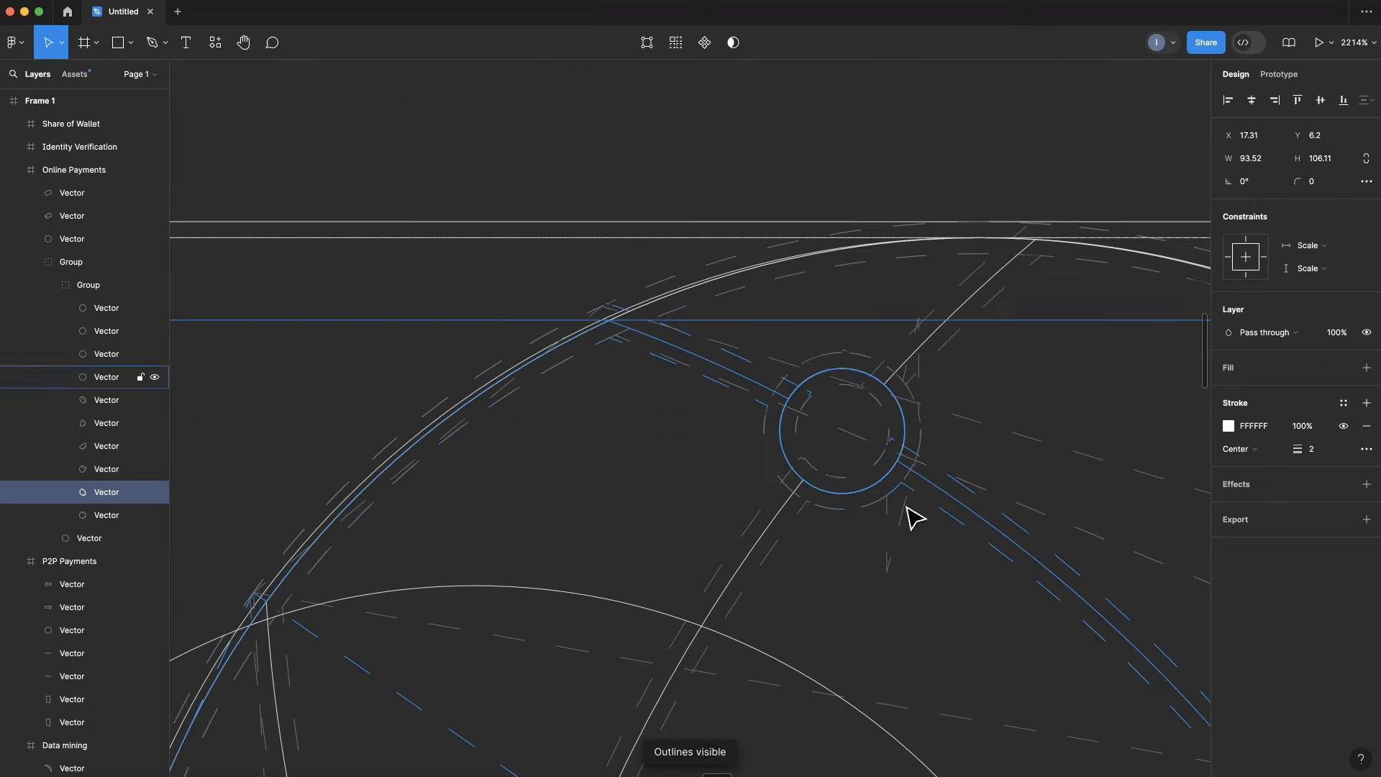
{"action": "left_click", "coordinate": [913, 522]}
{"action": "left_click_drag", "start_coordinate": [907, 534], "coordinate": [959, 610]}
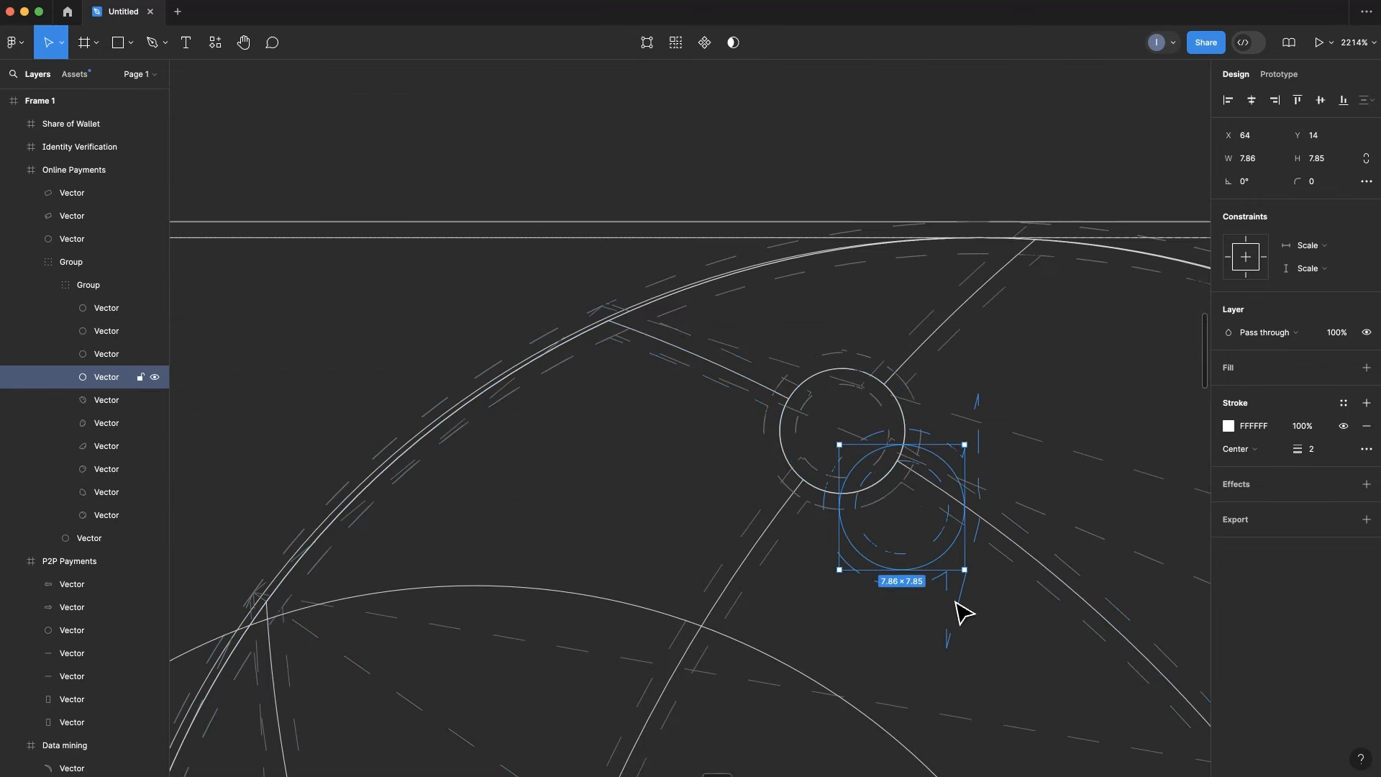
{"action": "key", "text": "super+y"}
{"action": "key", "text": "Delete"}
{"action": "key", "text": "super+y"}
{"action": "left_click", "coordinate": [866, 366]}
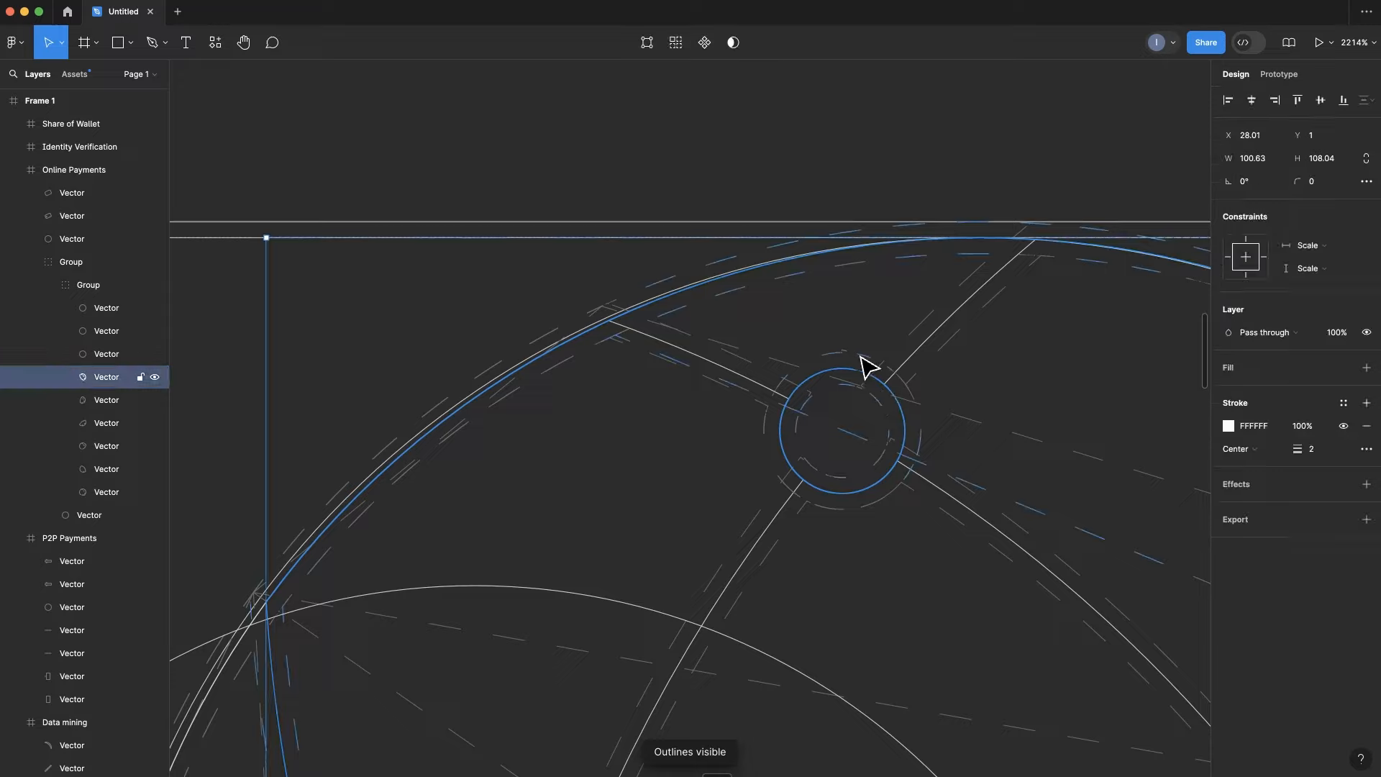
{"action": "scroll", "coordinate": [693, 170], "scroll_direction": "down", "scroll_amount": 5}
{"action": "key", "text": "super+y"}
{"action": "left_click", "coordinate": [712, 185]}
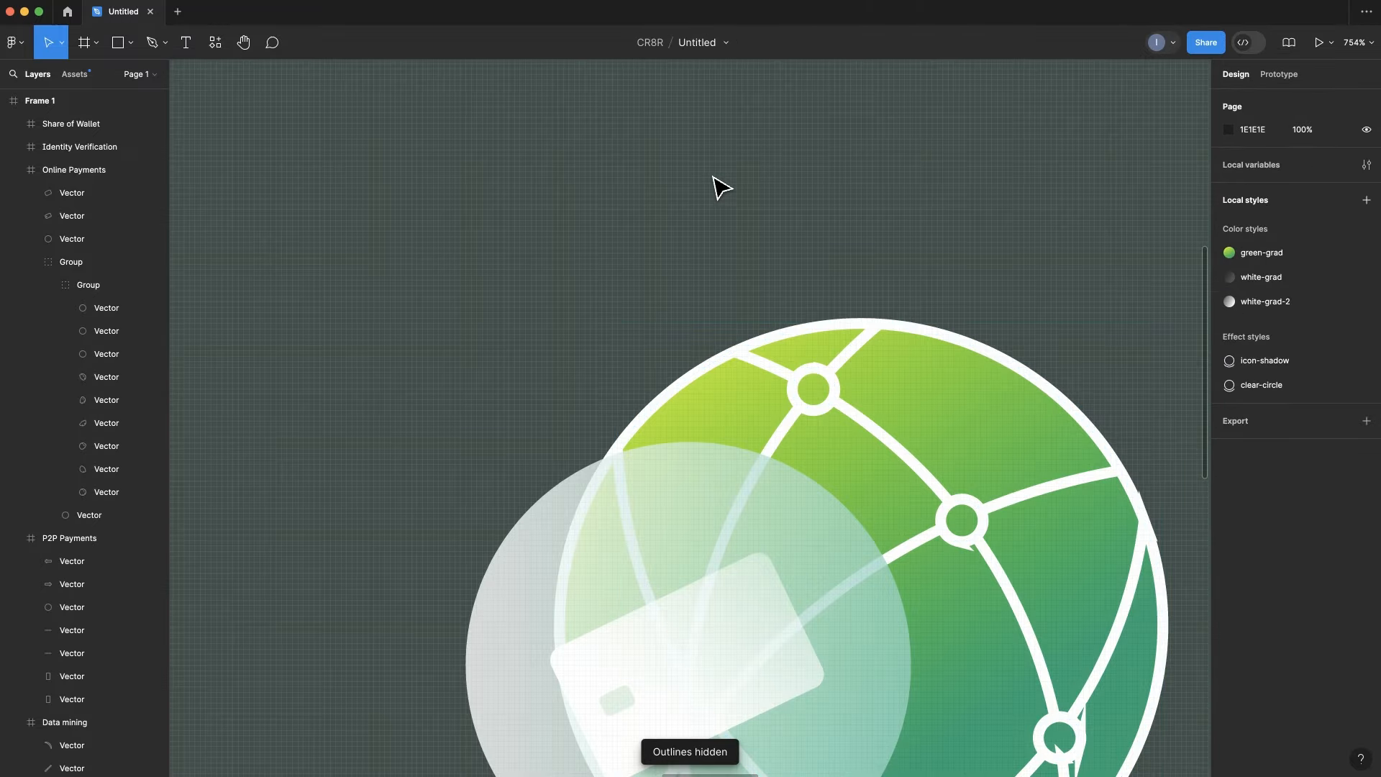
In outline view, delete the stray circle around the lower-right node of the Online Payments globe
{"action": "scroll", "coordinate": [795, 509], "scroll_direction": "up", "scroll_amount": 5}
{"action": "key", "text": "super+y"}
{"action": "left_click", "coordinate": [873, 456]}
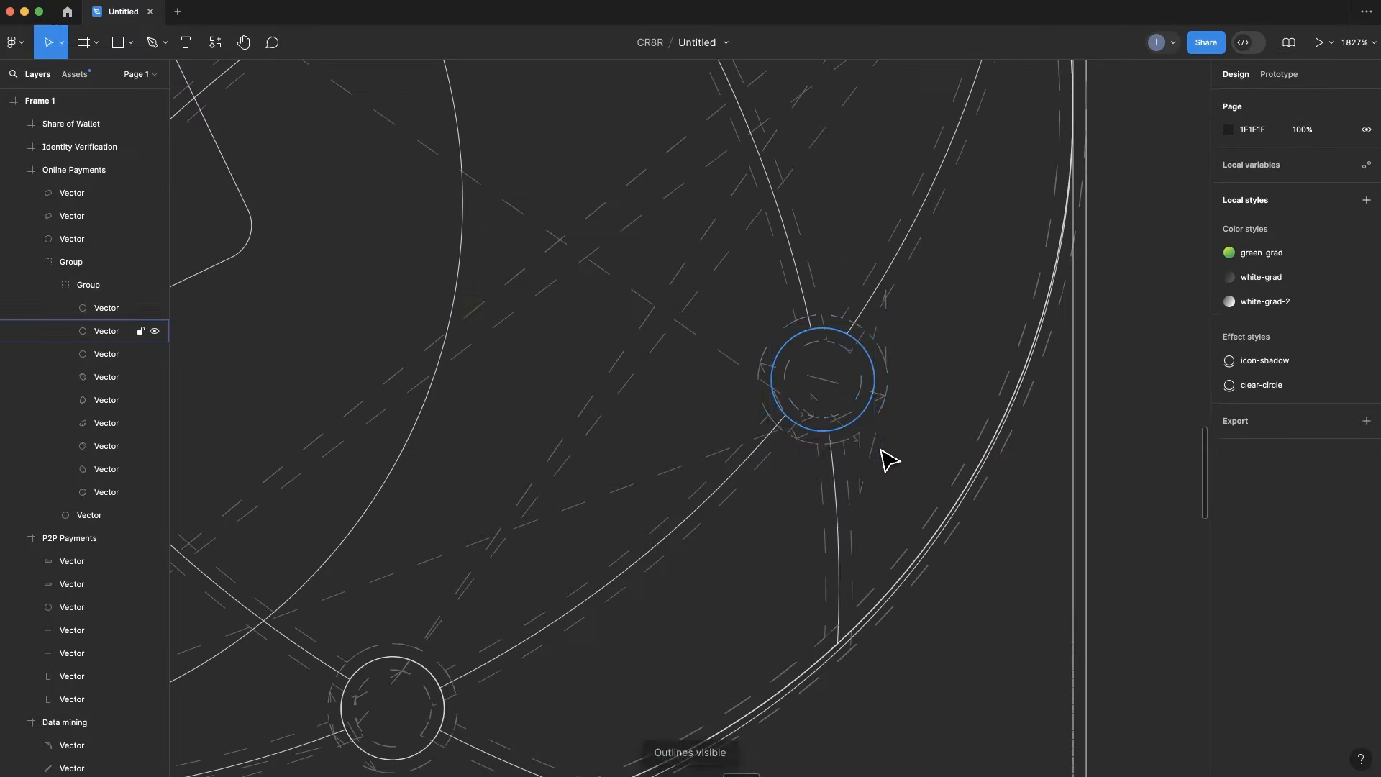
{"action": "left_click_drag", "start_coordinate": [872, 456], "coordinate": [949, 486]}
{"action": "key", "text": "Delete"}
Try to shift the long curved line that runs through the globe's lower-right node
{"action": "key", "text": "super+y"}
{"action": "key", "text": "super+y"}
{"action": "left_click", "coordinate": [858, 461]}
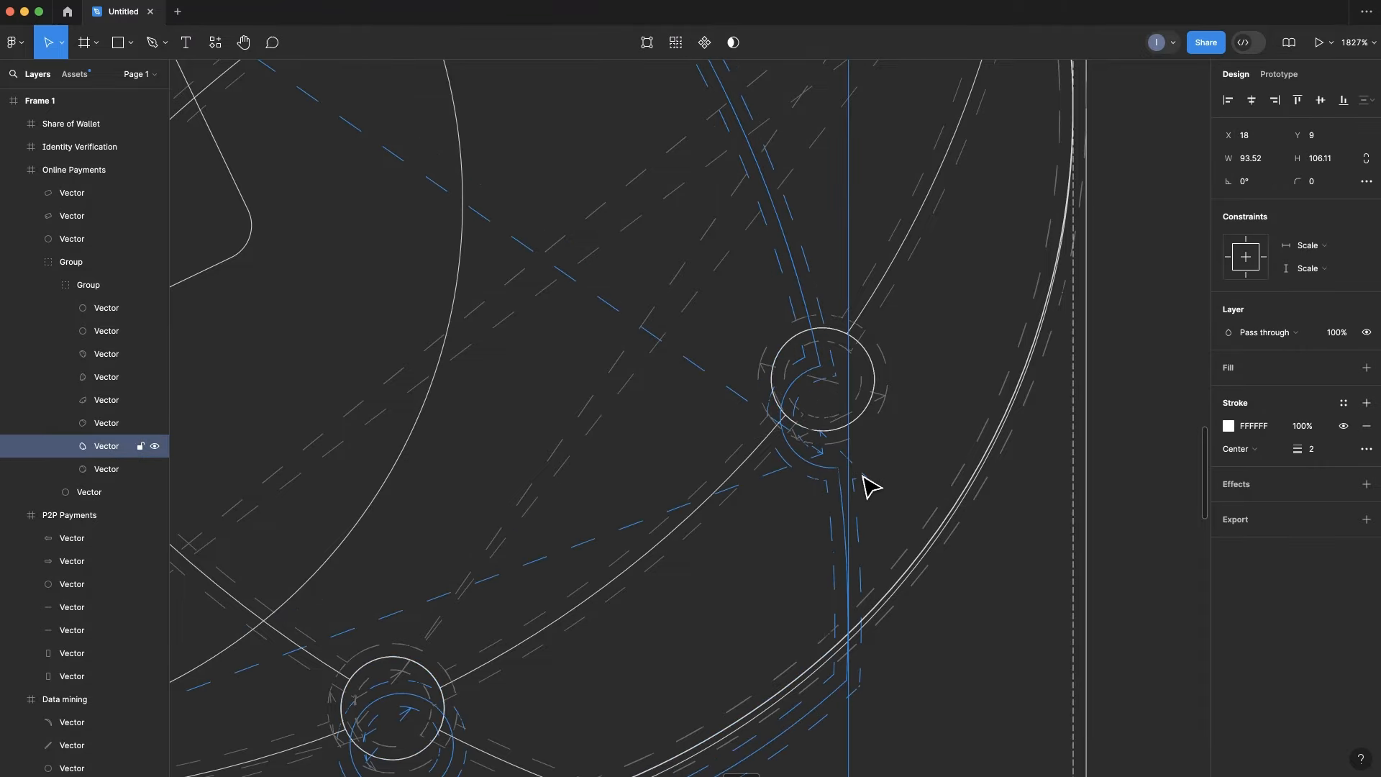
{"action": "key", "text": "super+y"}
{"action": "scroll", "coordinate": [870, 487], "scroll_direction": "down", "scroll_amount": 5}
{"action": "scroll", "coordinate": [872, 485], "scroll_direction": "down", "scroll_amount": 3}
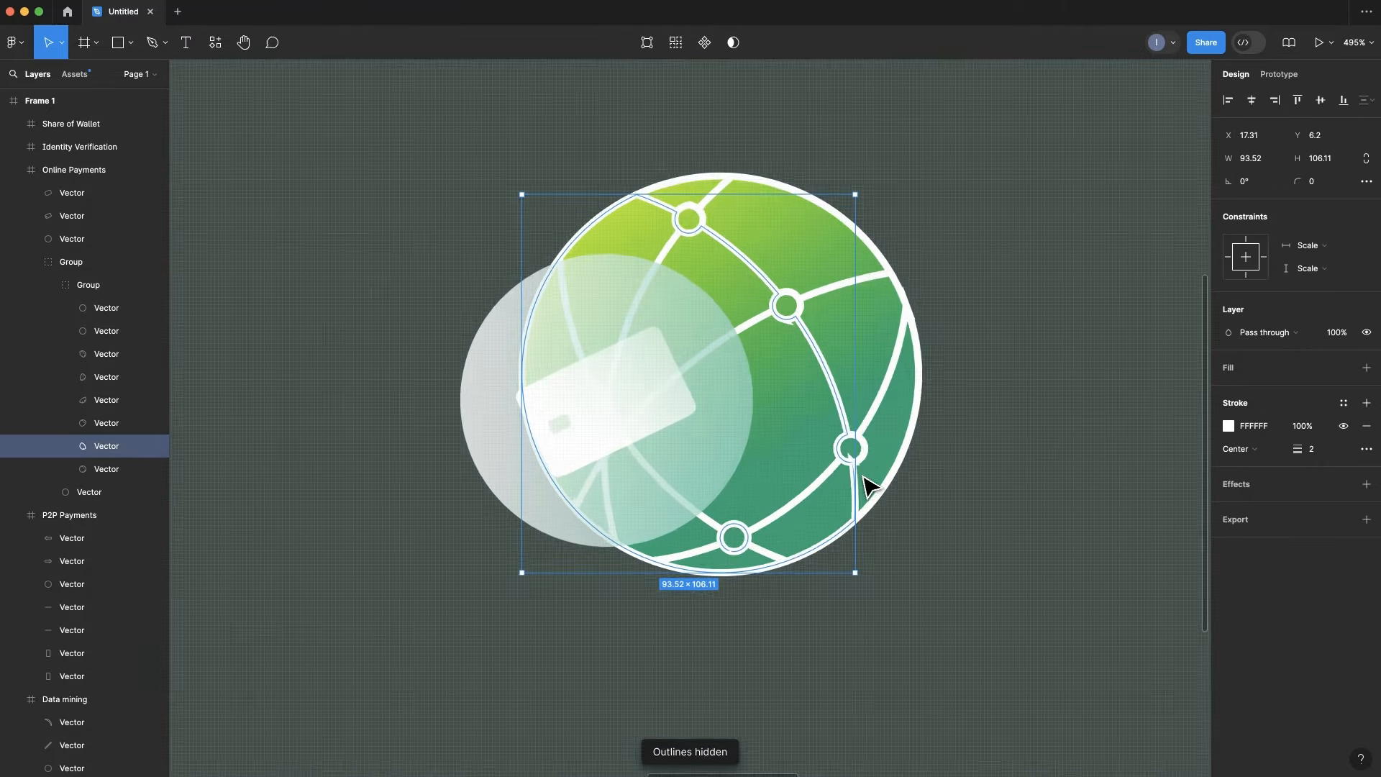
{"action": "left_click", "coordinate": [974, 527]}
{"action": "scroll", "coordinate": [977, 528], "scroll_direction": "down", "scroll_amount": 3}
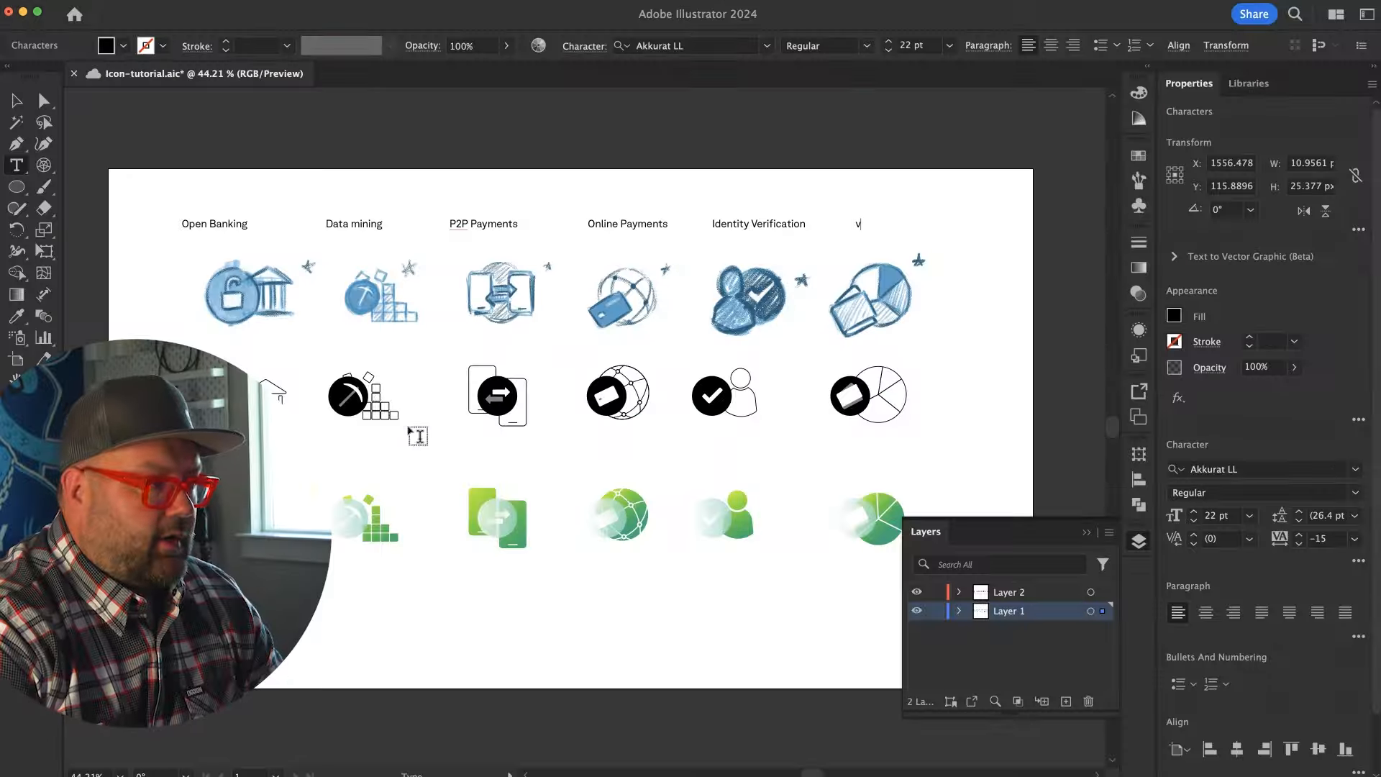
In Adobe Illustrator, change the last icon's label to "Share of Wallet" and save the Icon-tutorial document
{"action": "key", "text": "Escape"}
{"action": "double_click", "coordinate": [858, 223]}
{"action": "type", "text": "Share of Wallet"}
{"action": "key", "text": "super+s"}
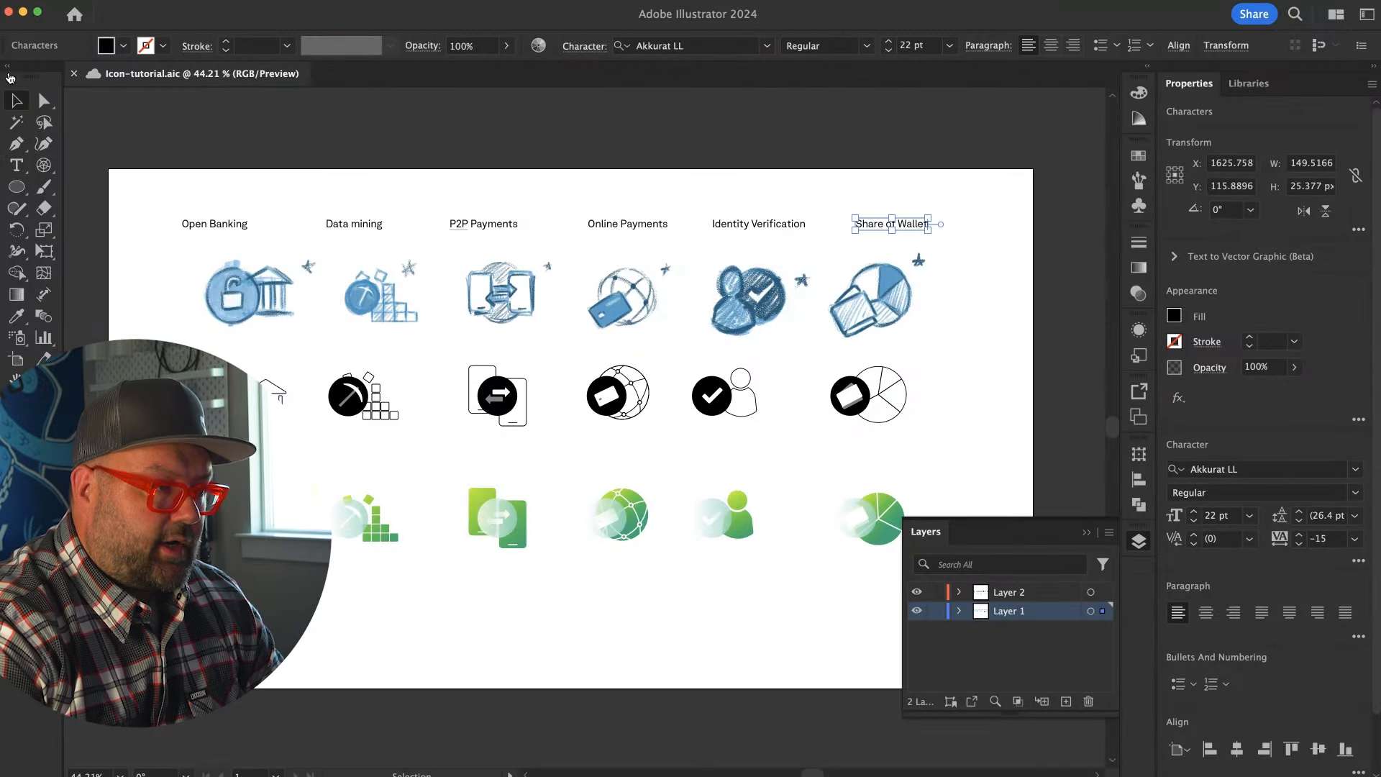
Place the green Online Payments icon on the empty canvas below the artboard
{"action": "key", "text": "Escape"}
{"action": "left_click", "coordinate": [236, 152]}
{"action": "left_click_drag", "start_coordinate": [721, 535], "coordinate": [773, 536]}
{"action": "left_click_drag", "start_coordinate": [615, 584], "coordinate": [456, 295]}
{"action": "left_click_drag", "start_coordinate": [602, 389], "coordinate": [571, 530]}
{"action": "left_click", "coordinate": [495, 499]}
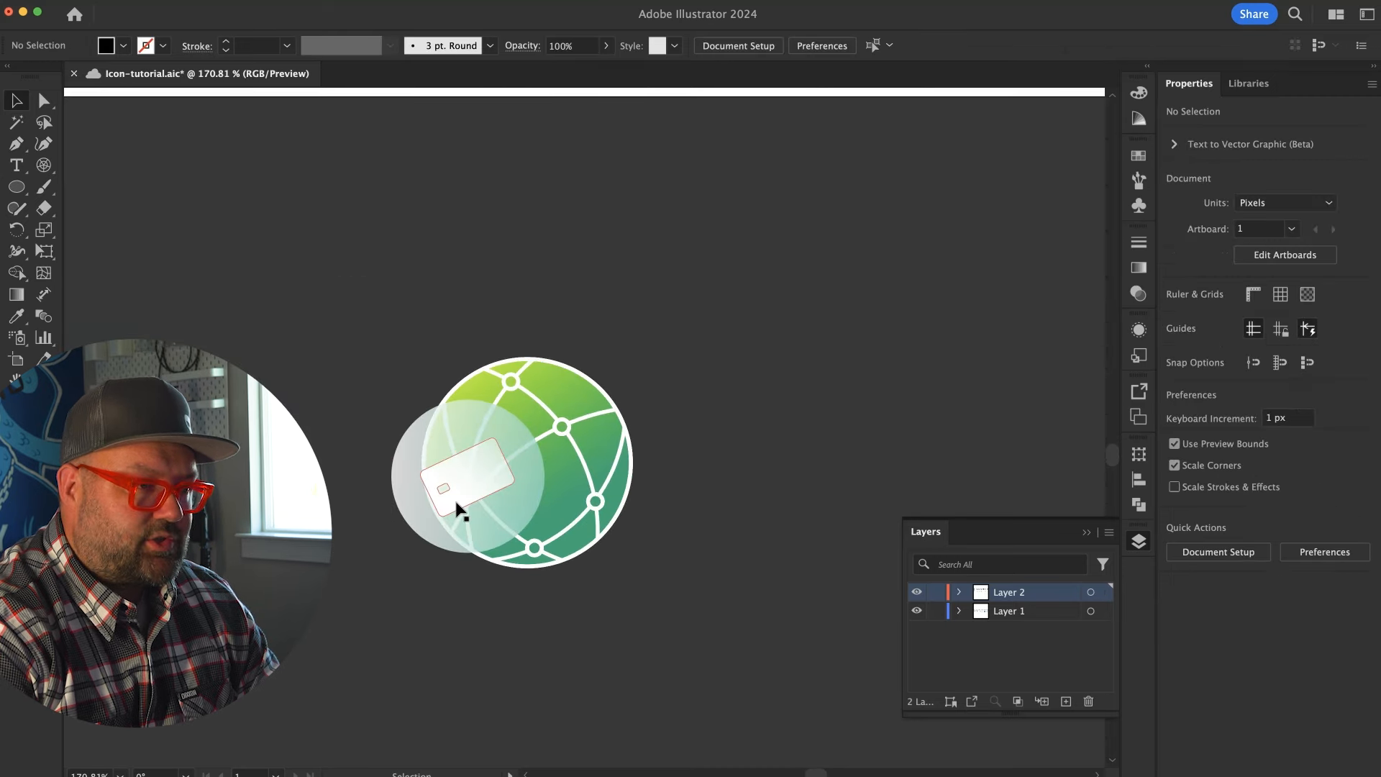
Move the translucent circle away from the globe and delete the white card and its chip from the artwork
{"action": "left_click", "coordinate": [455, 552]}
{"action": "left_click_drag", "start_coordinate": [453, 547], "coordinate": [256, 549]}
{"action": "left_click", "coordinate": [442, 497]}
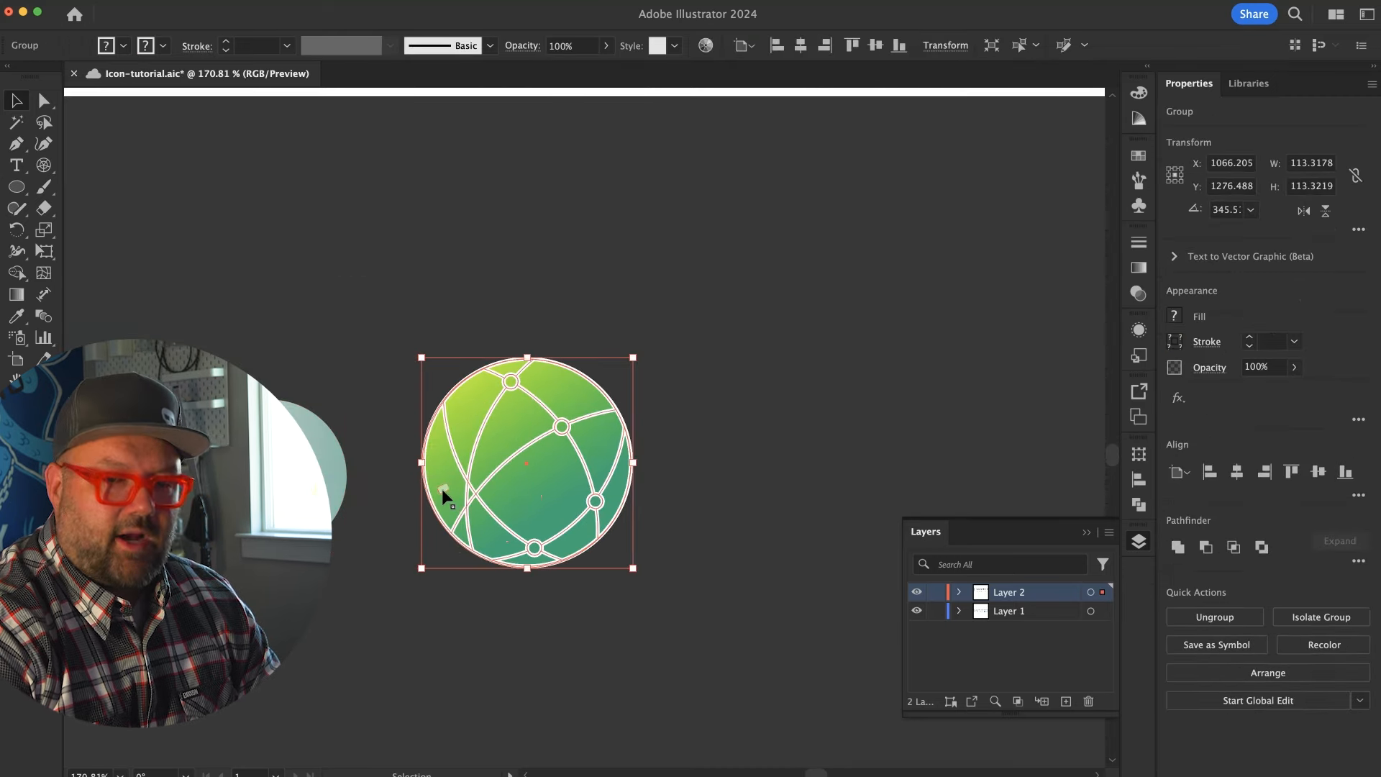
{"action": "left_click", "coordinate": [442, 490]}
Select the whole globe group and apply Outline Stroke to its line work
{"action": "left_click_drag", "start_coordinate": [650, 561], "coordinate": [369, 293]}
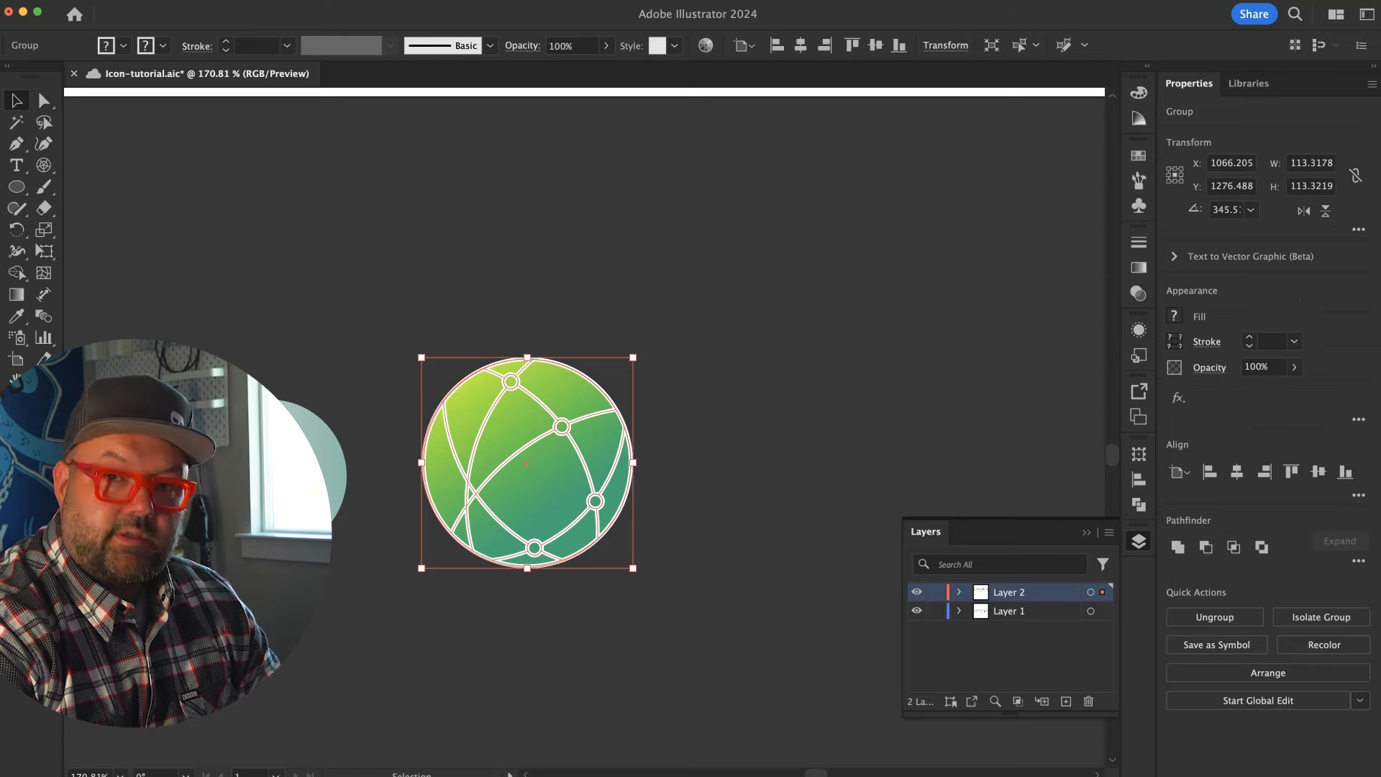
{"action": "left_click", "coordinate": [25, 320]}
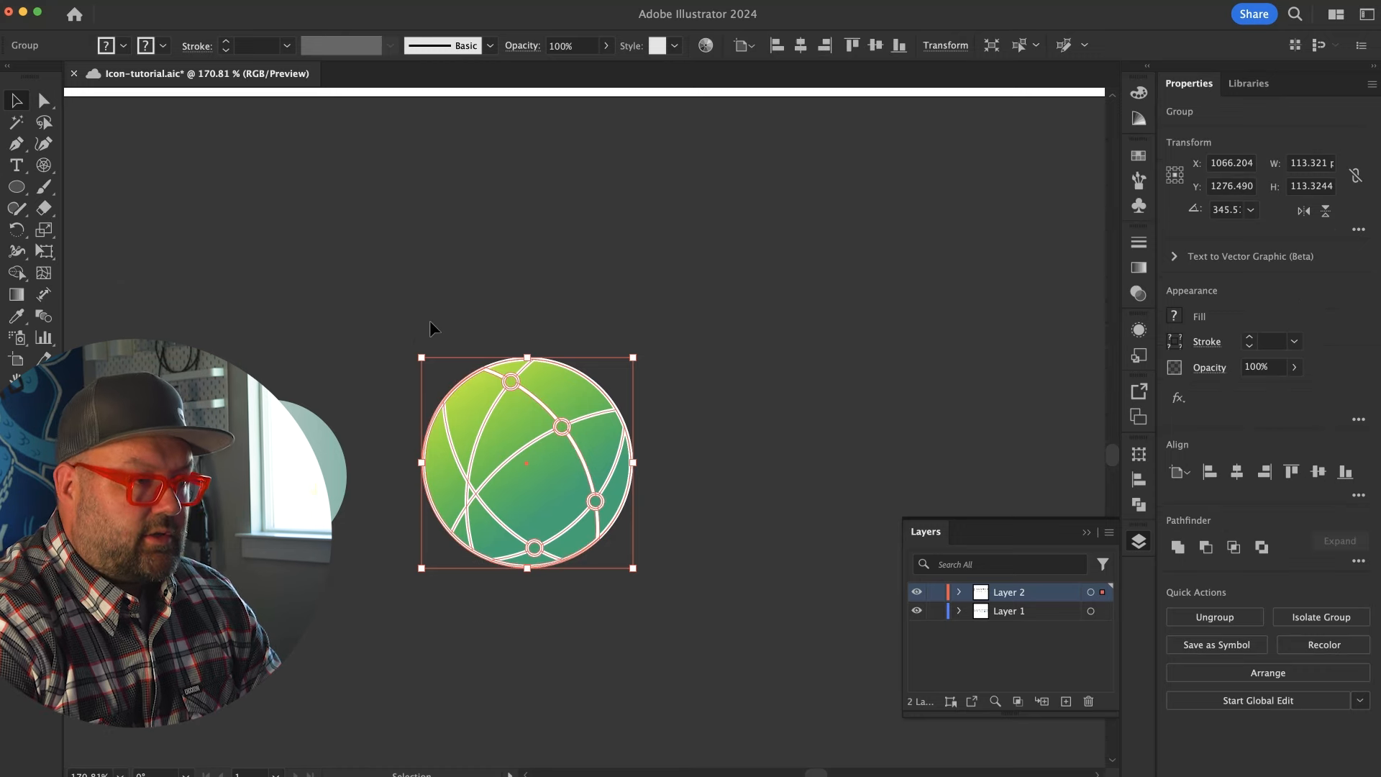
{"action": "key", "text": "super"}
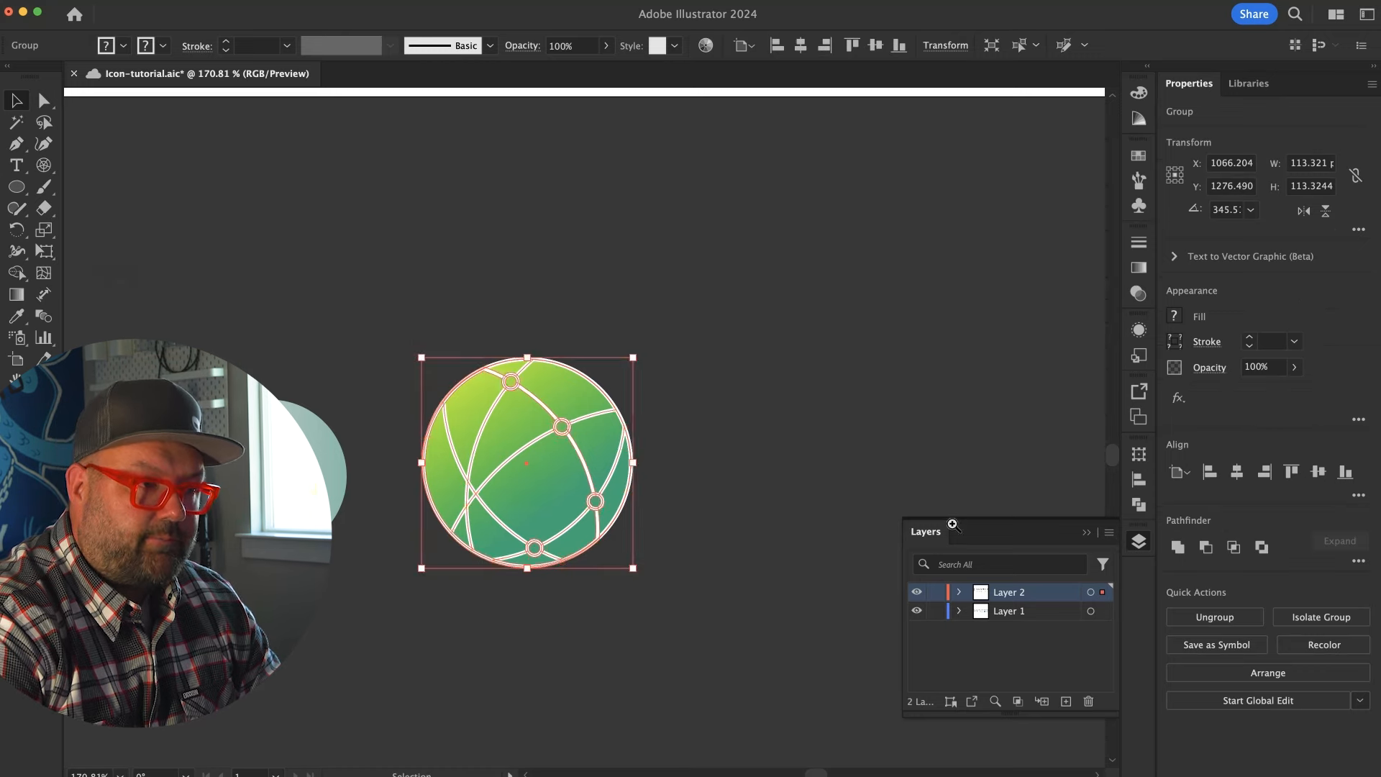
Ungroup the outer level of the selected globe artwork
{"action": "scroll", "coordinate": [666, 458], "scroll_direction": "up", "scroll_amount": 5}
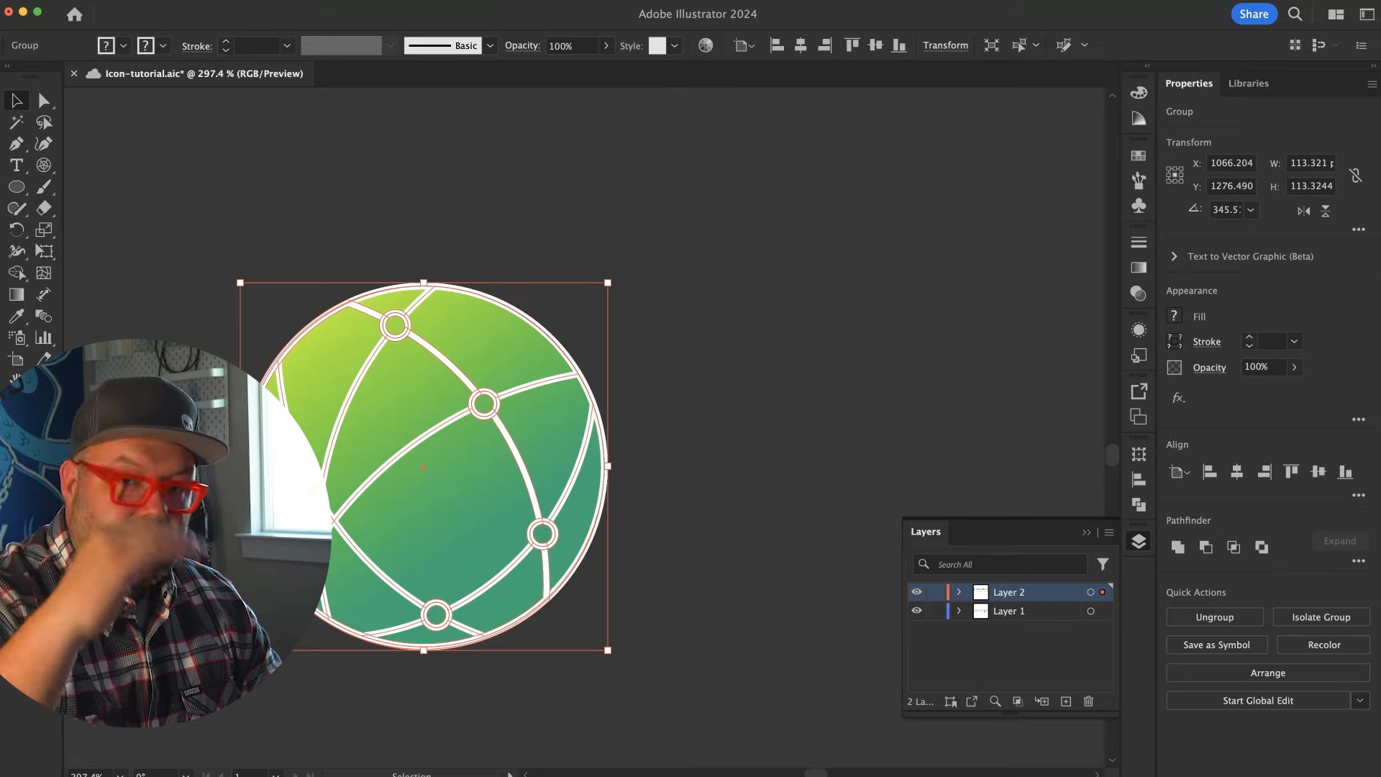
{"action": "key", "text": "super+shift+e"}
{"action": "left_click", "coordinate": [622, 452]}
{"action": "left_click", "coordinate": [742, 598]}
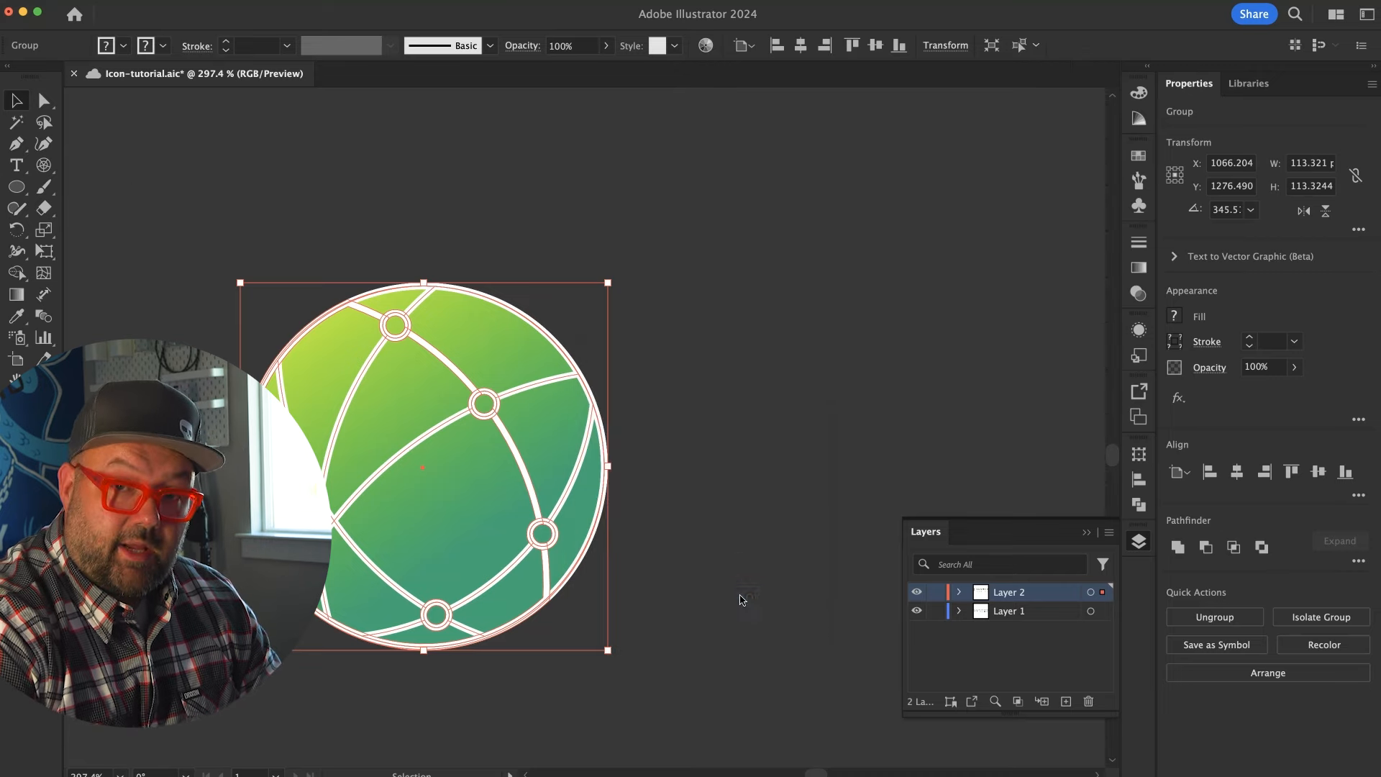
{"action": "left_click", "coordinate": [782, 515]}
{"action": "left_click", "coordinate": [449, 426]}
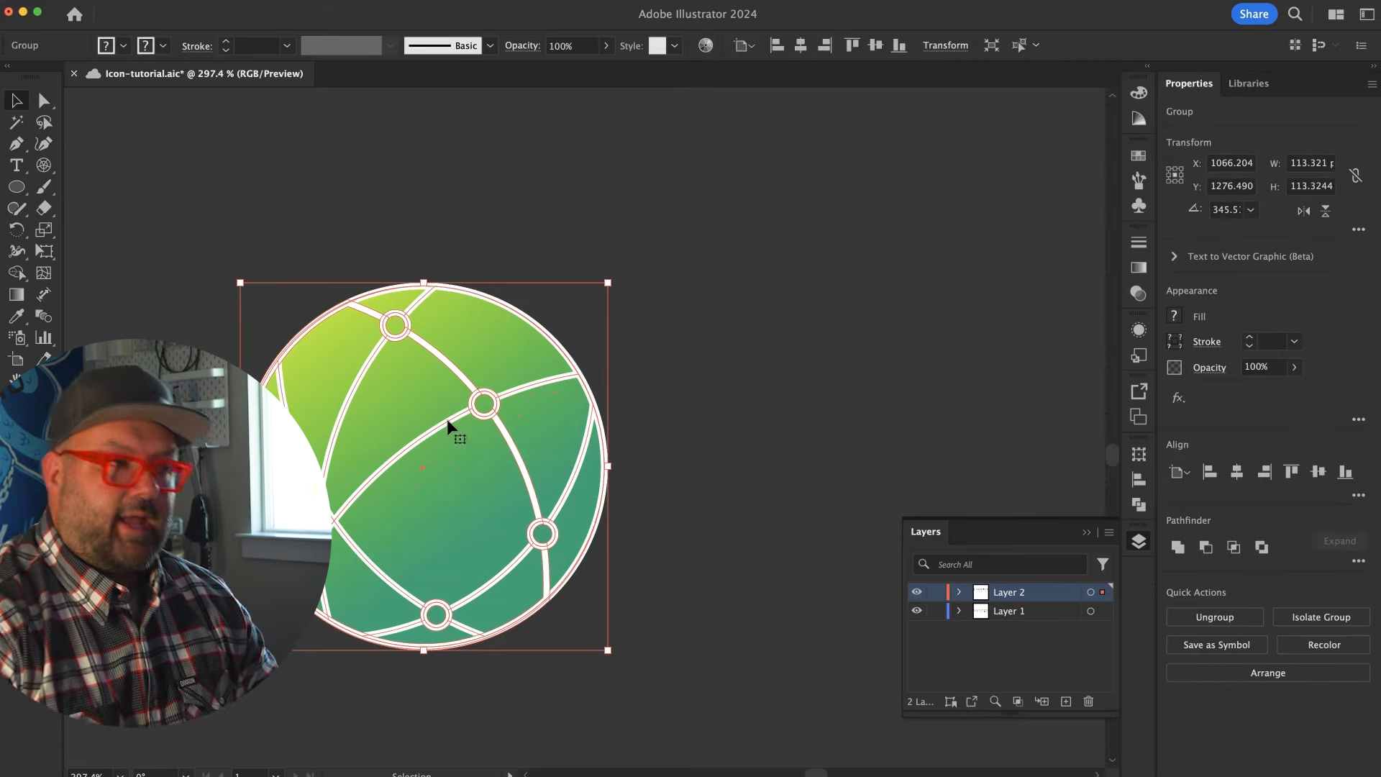
Isolate the nested group holding the globe's central curved line and try to outline its stroke
{"action": "double_click", "coordinate": [449, 426]}
{"action": "left_click", "coordinate": [449, 426]}
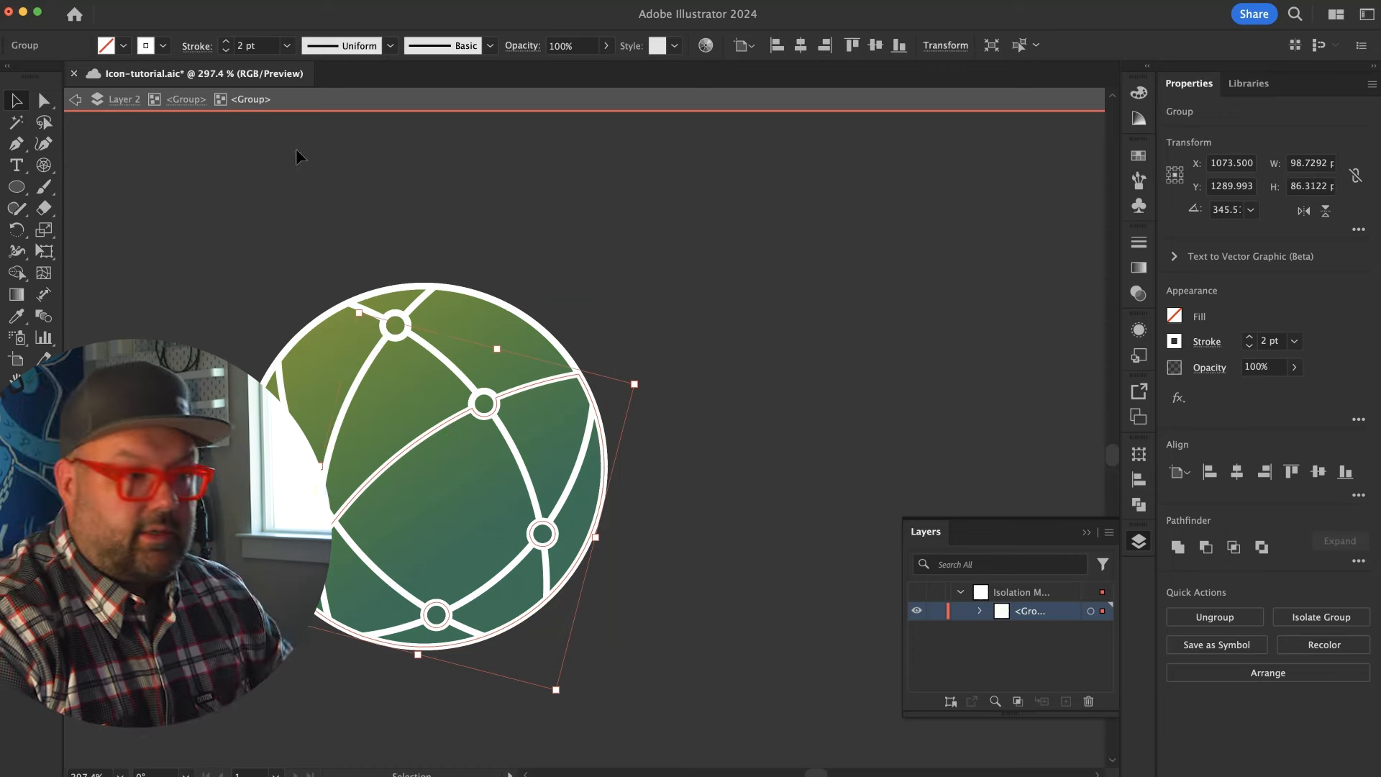
{"action": "left_click", "coordinate": [33, 322]}
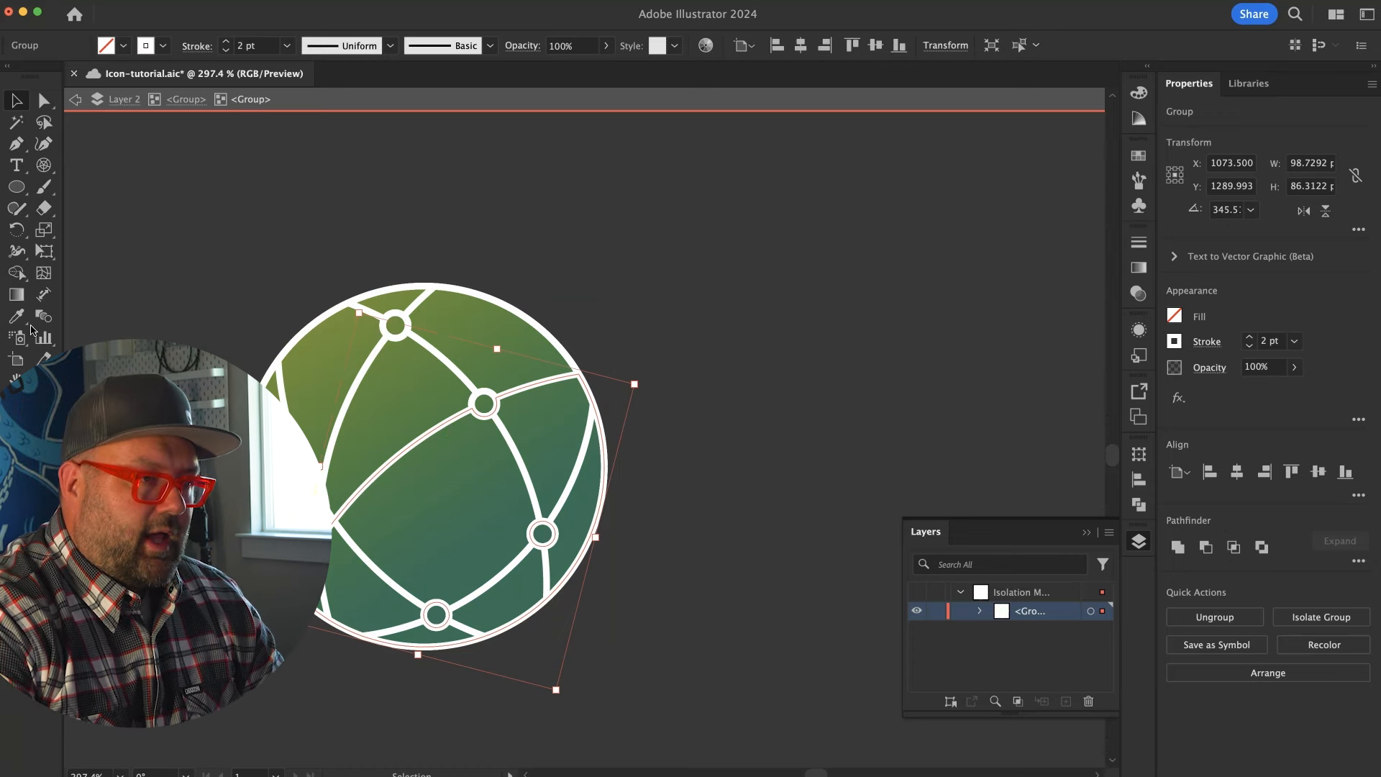
{"action": "double_click", "coordinate": [606, 318]}
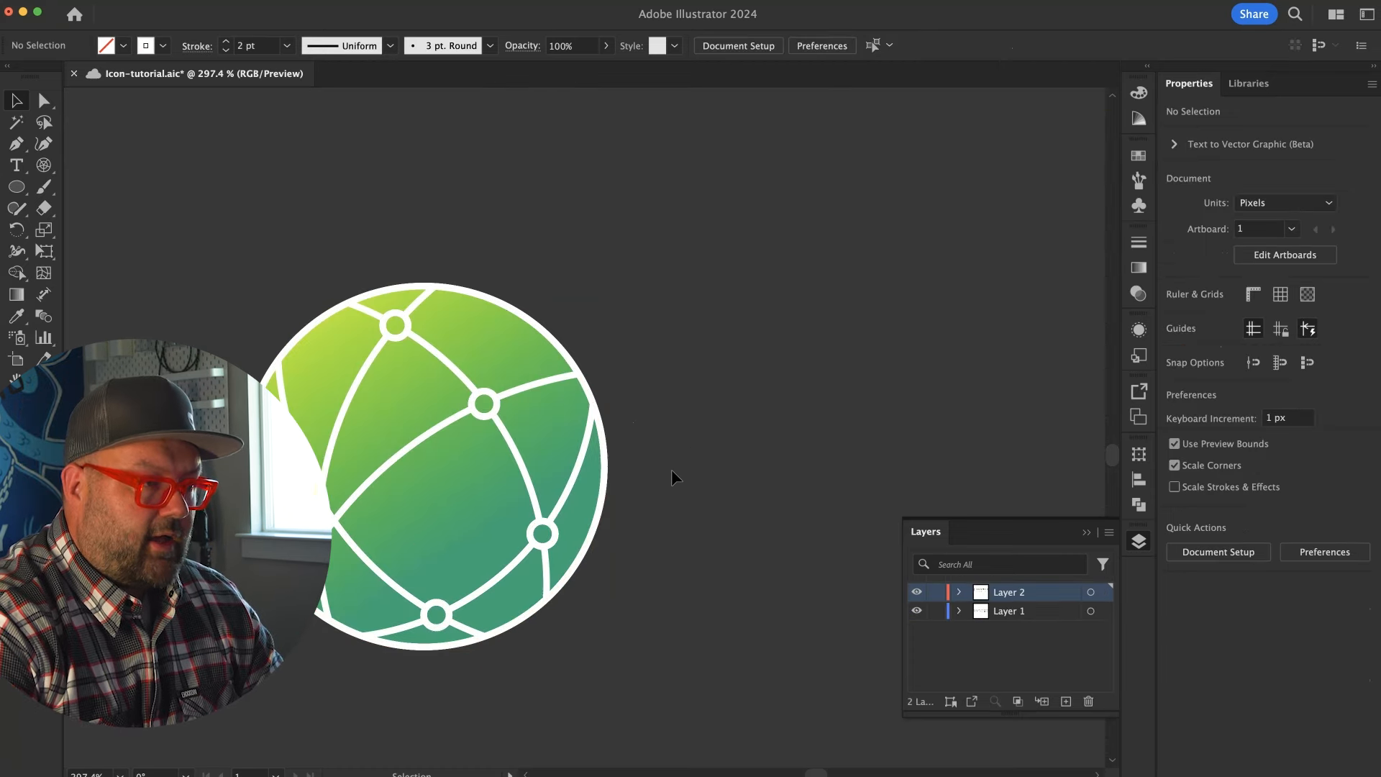
Ungroup the rest of the globe and try to outline the stroke of its isolated central curved compound path
{"action": "left_click", "coordinate": [546, 571]}
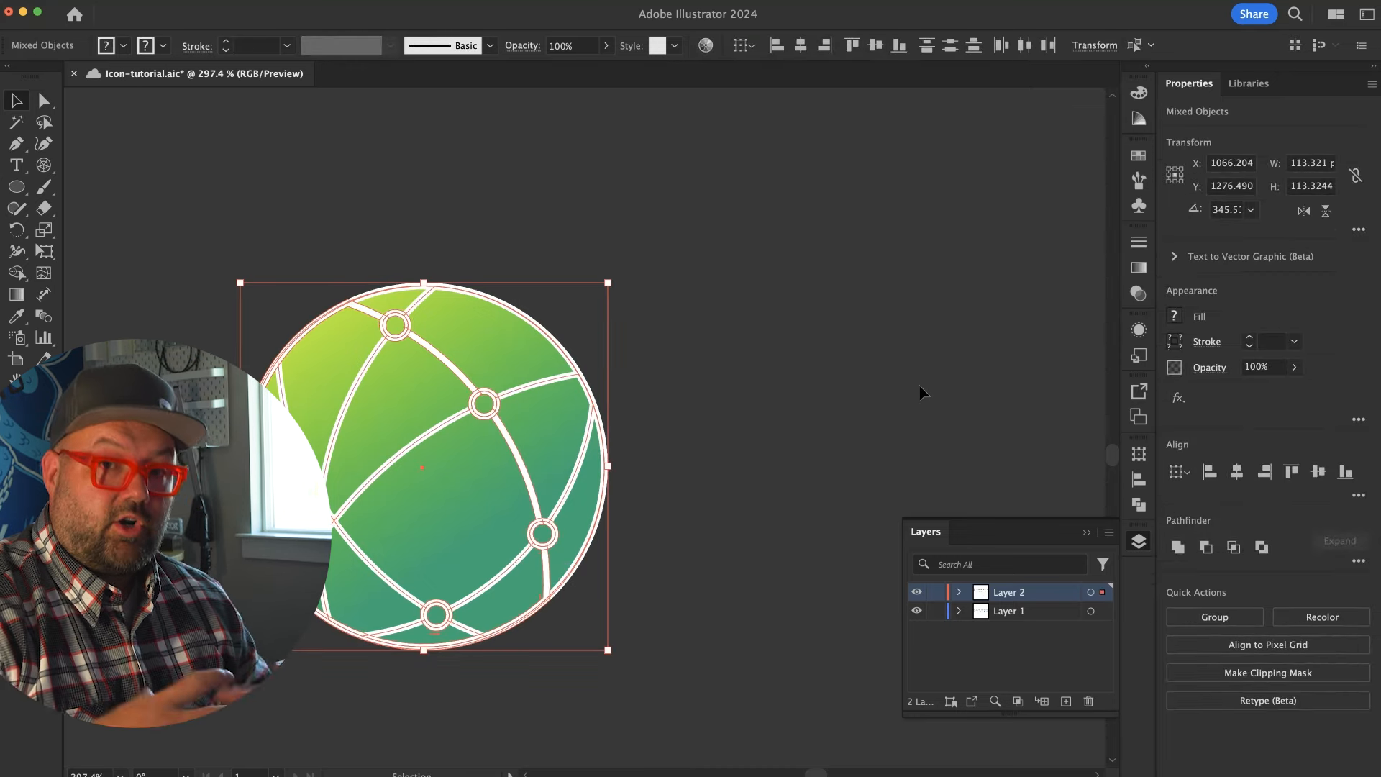
{"action": "left_click", "coordinate": [703, 389]}
{"action": "double_click", "coordinate": [432, 441]}
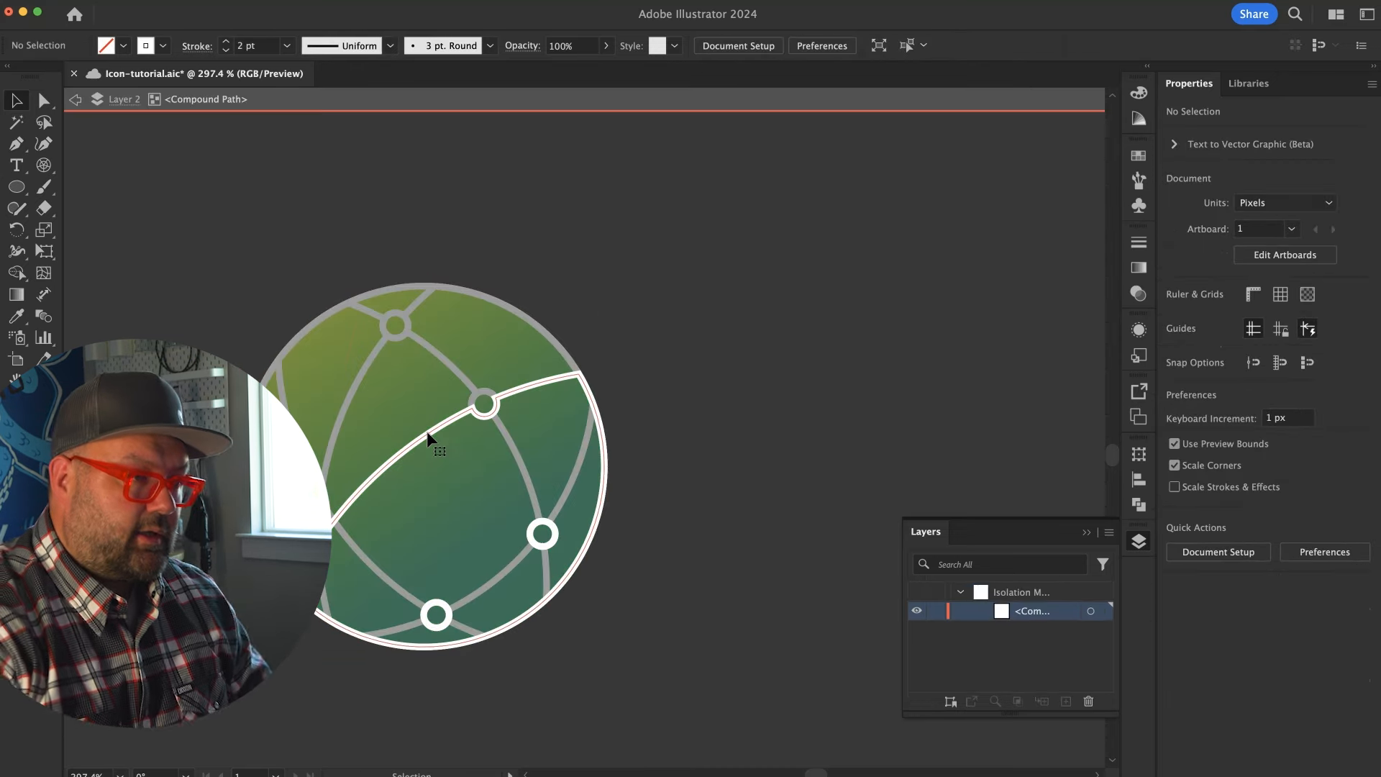
{"action": "left_click", "coordinate": [1207, 343]}
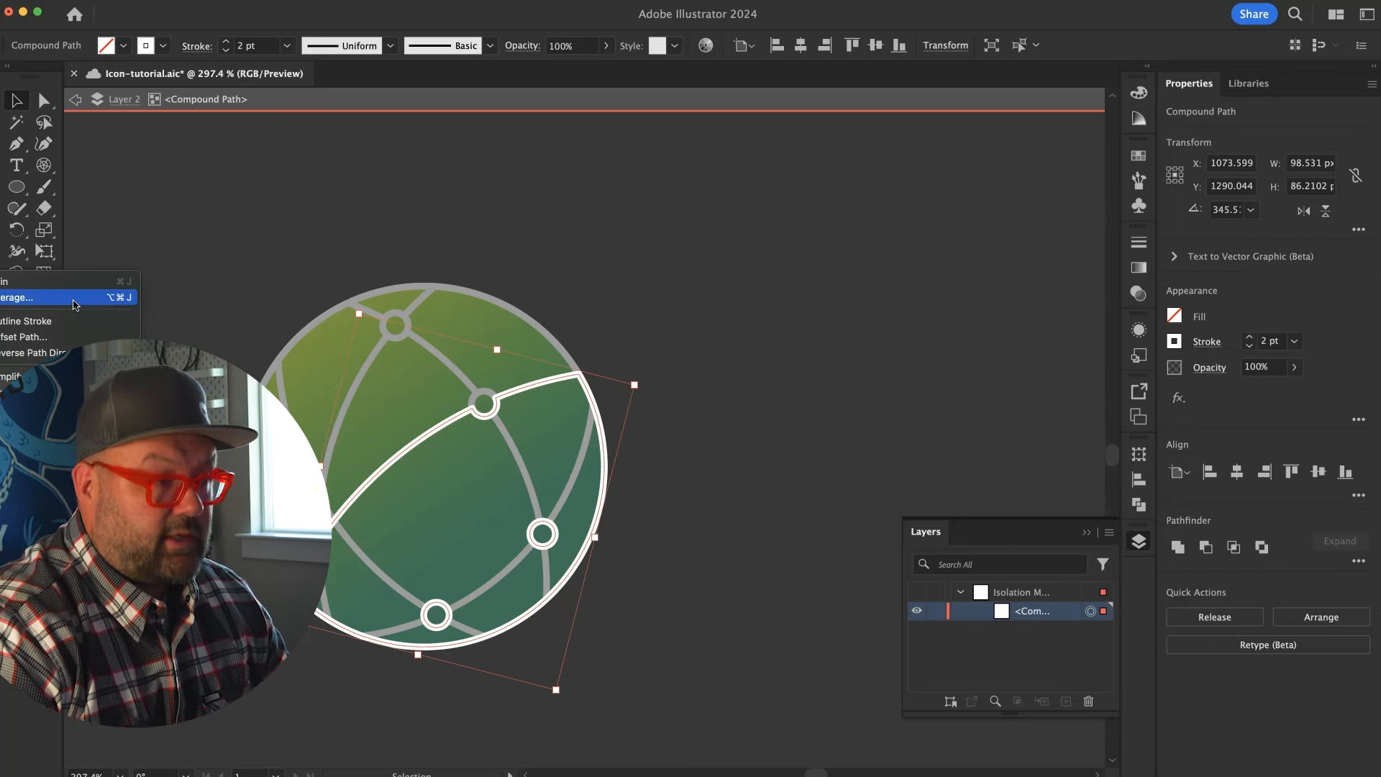
{"action": "left_click", "coordinate": [279, 255]}
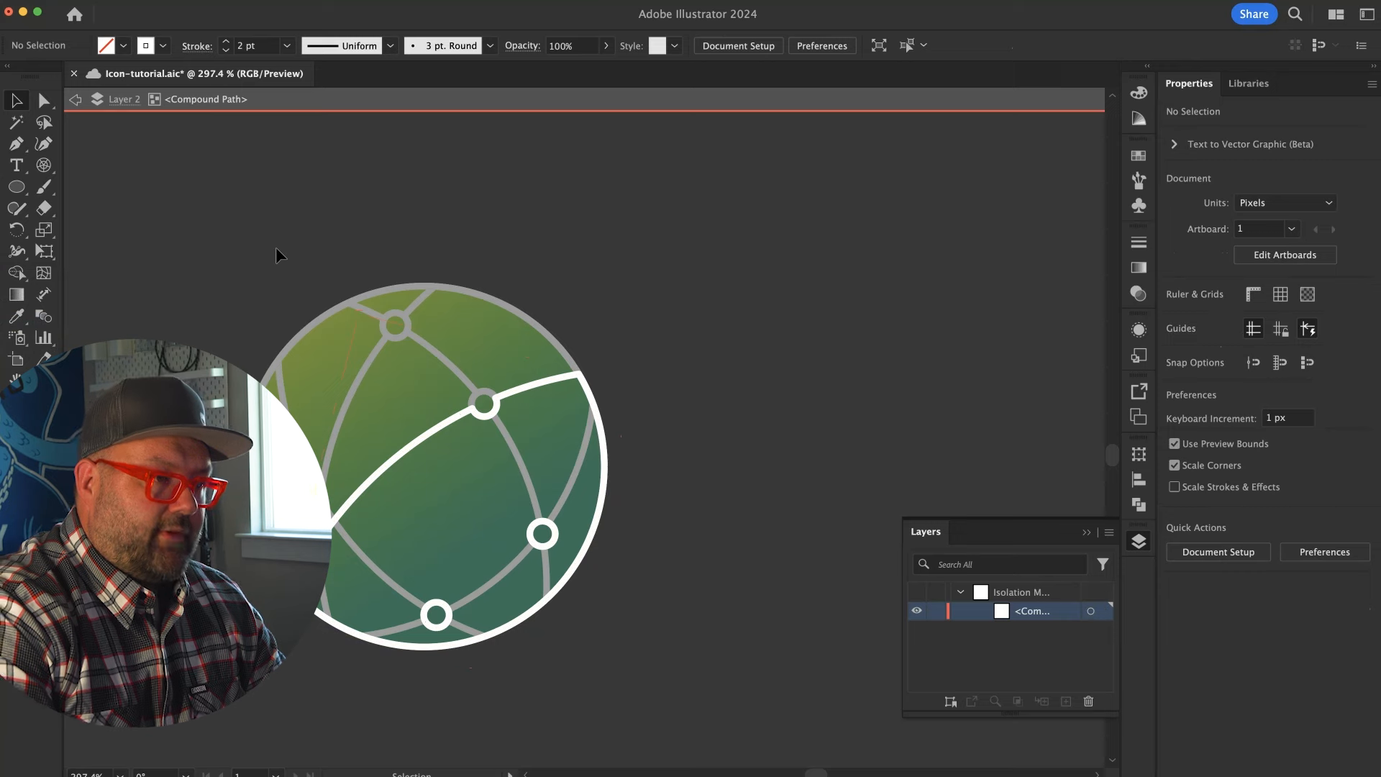
Make a compound shape from the isolated central curved path and expand it
{"action": "left_click", "coordinate": [553, 533]}
{"action": "key", "text": "super"}
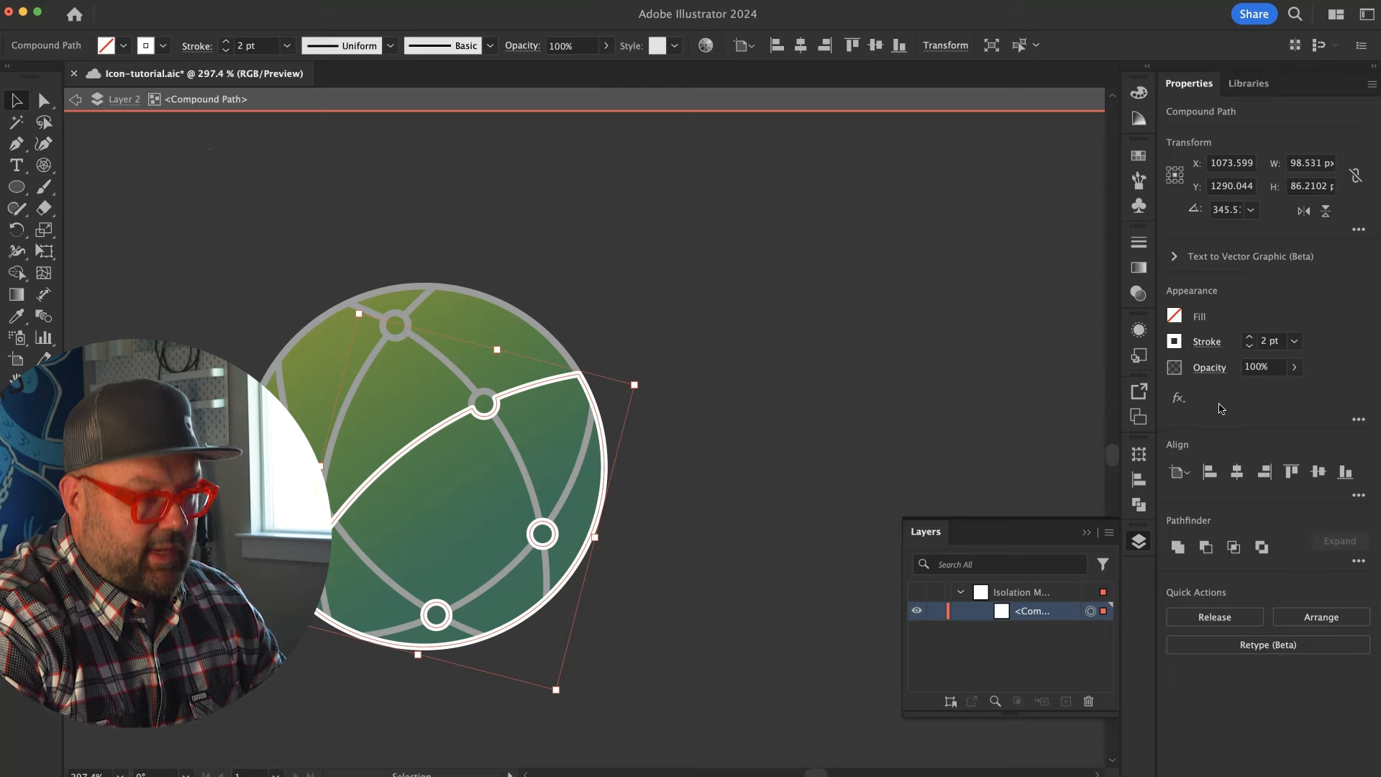
{"action": "left_click", "coordinate": [1145, 508]}
{"action": "left_click", "coordinate": [1109, 446]}
{"action": "left_click", "coordinate": [1158, 511]}
{"action": "left_click", "coordinate": [1078, 493]}
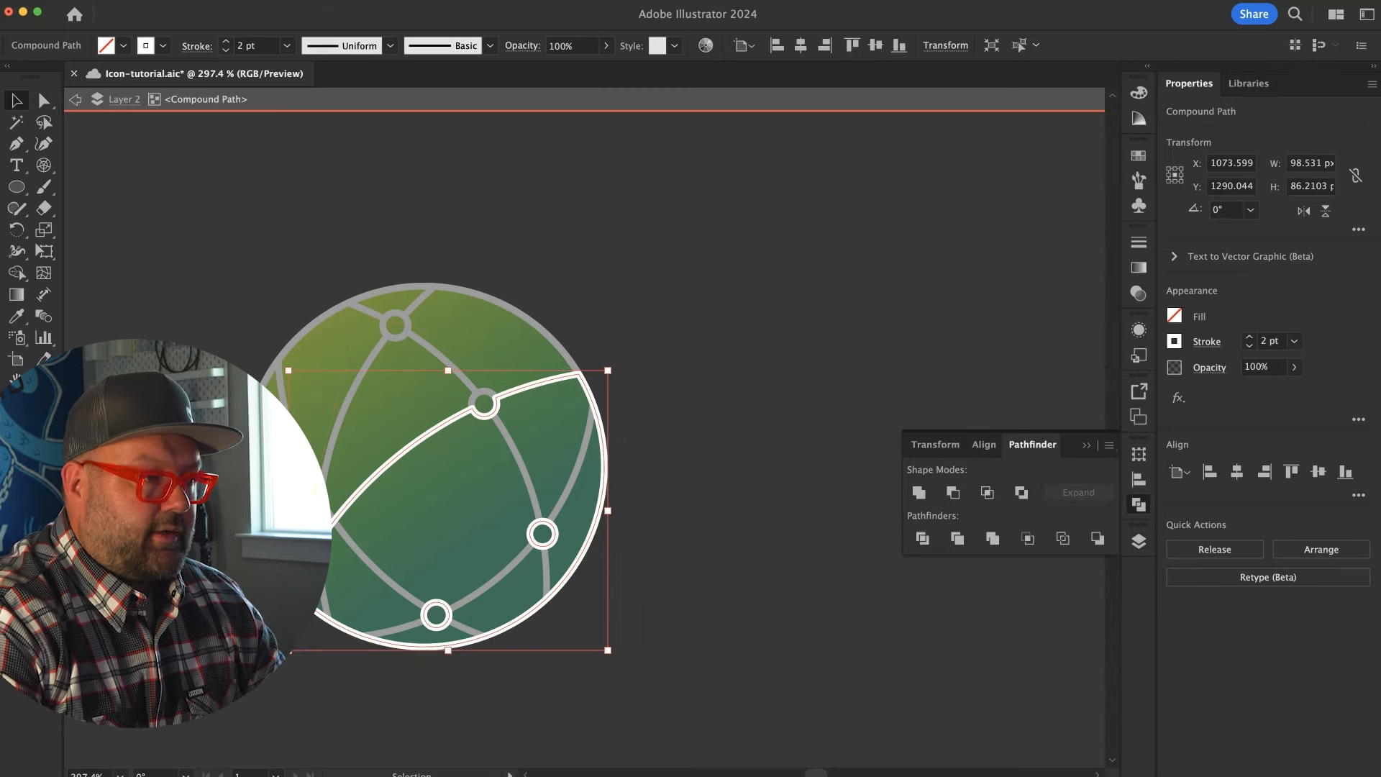
Apply Outline Stroke to the expanded central curved path and exit isolation
{"action": "left_click", "coordinate": [36, 323]}
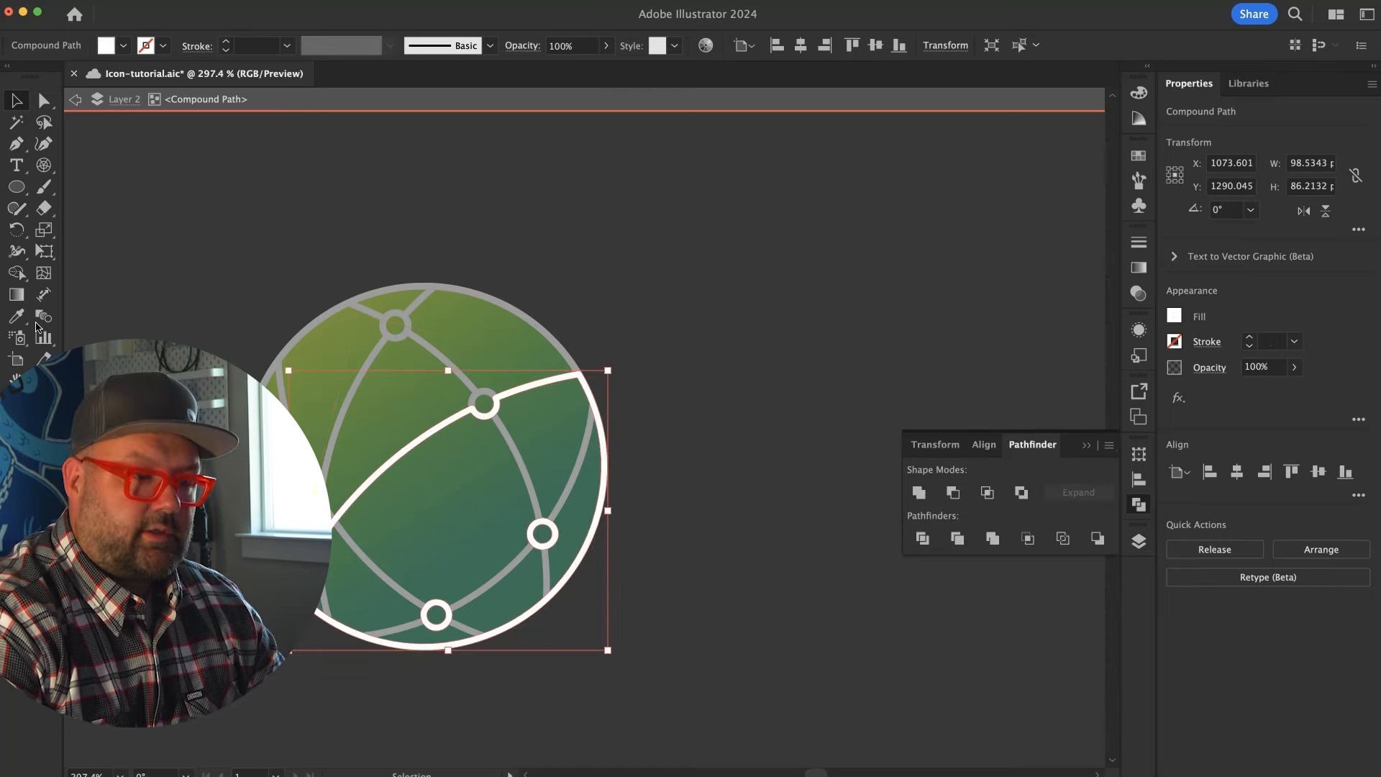
{"action": "left_click", "coordinate": [310, 288]}
{"action": "double_click", "coordinate": [592, 347]}
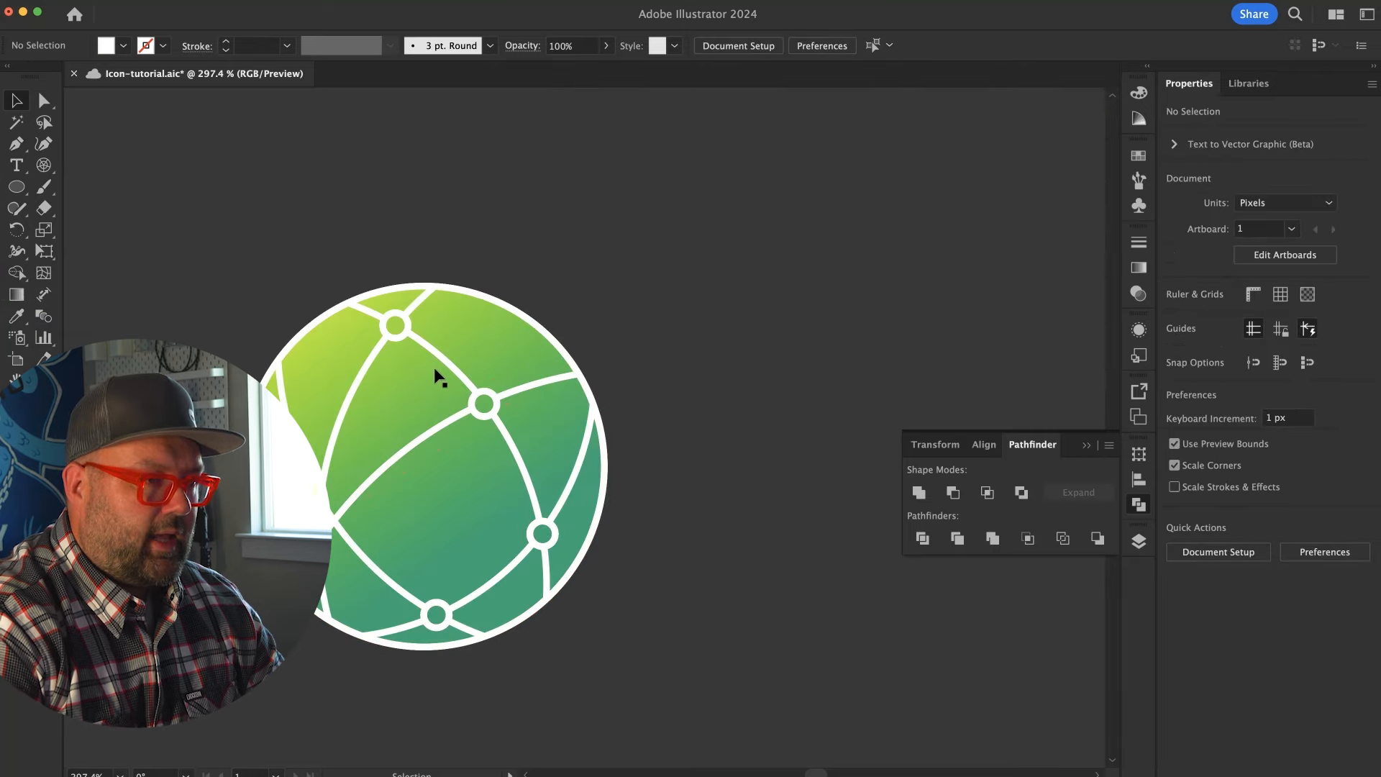
Expand the steep curved path beside the globe's upper node as a compound shape and outline its stroke
{"action": "double_click", "coordinate": [365, 379]}
{"action": "left_click", "coordinate": [1109, 445]}
{"action": "left_click", "coordinate": [1137, 509]}
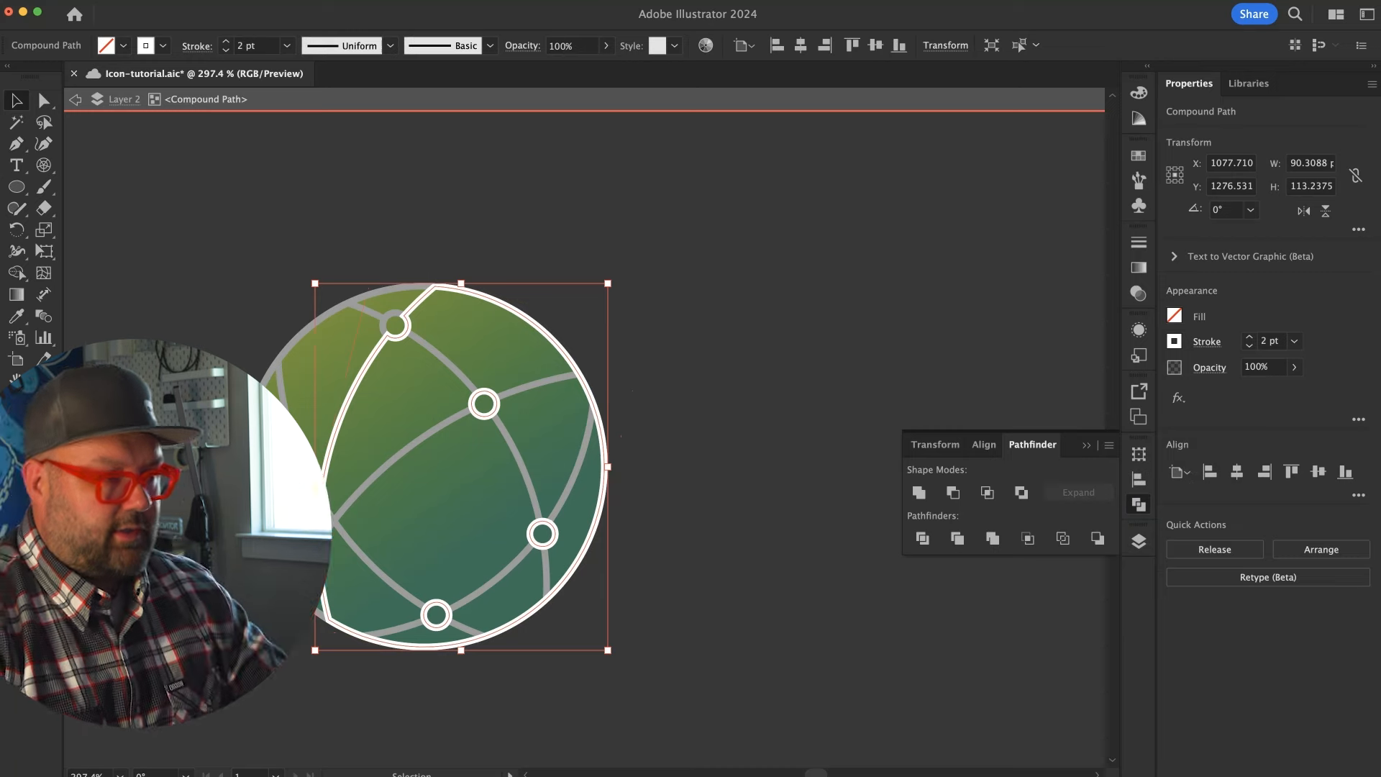
{"action": "left_click", "coordinate": [16, 323]}
{"action": "left_click", "coordinate": [225, 337]}
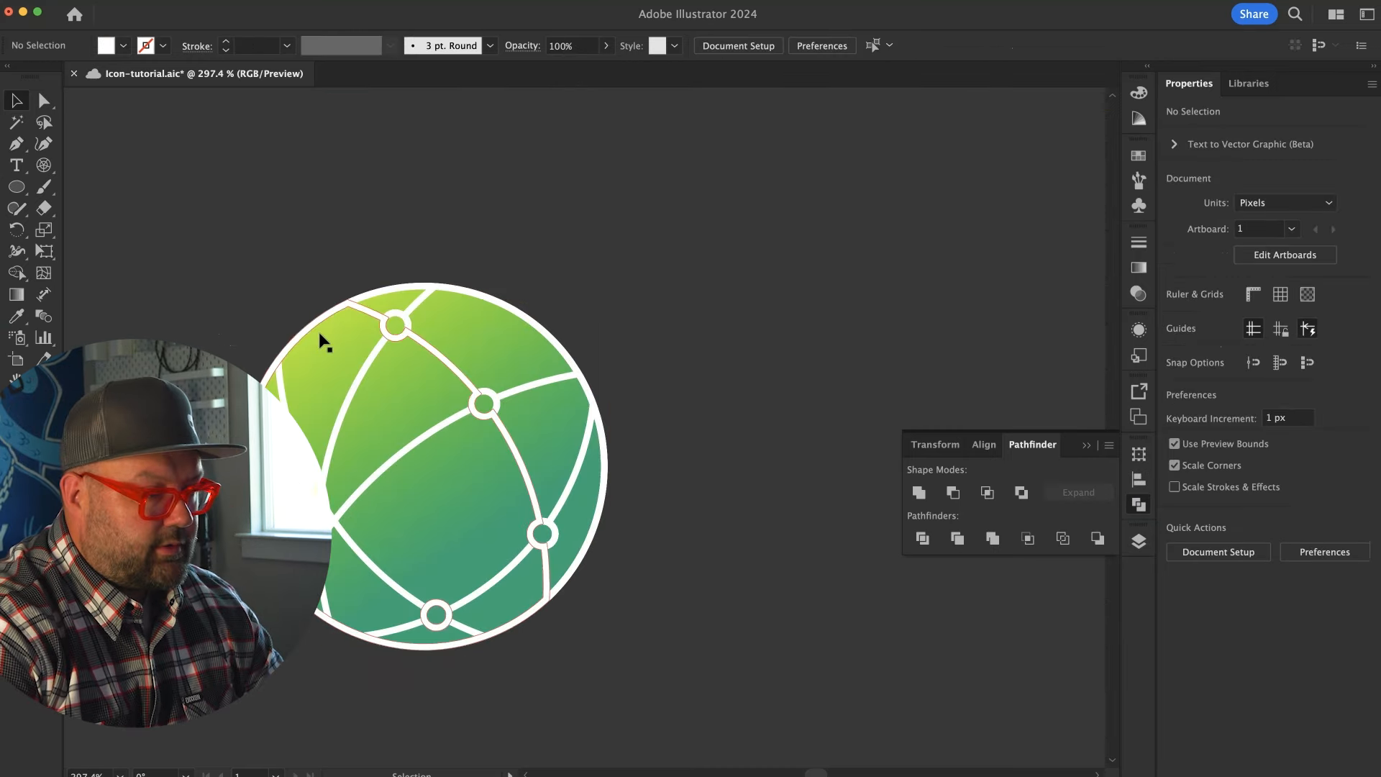
Isolate the curved path running from the globe's upper-left rim past its bottom node and convert it to a compound shape
{"action": "left_click", "coordinate": [281, 393]}
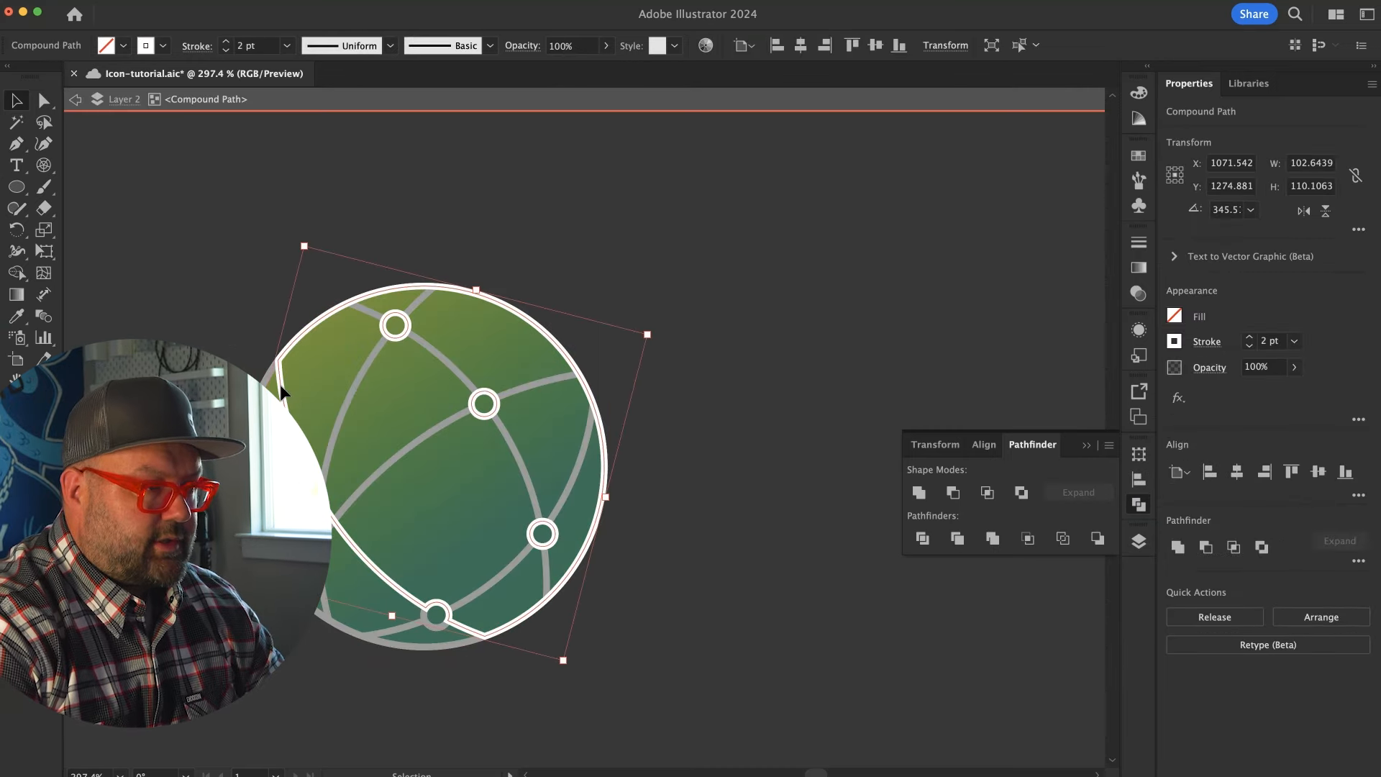
{"action": "left_click", "coordinate": [1108, 446]}
{"action": "left_click", "coordinate": [1131, 510]}
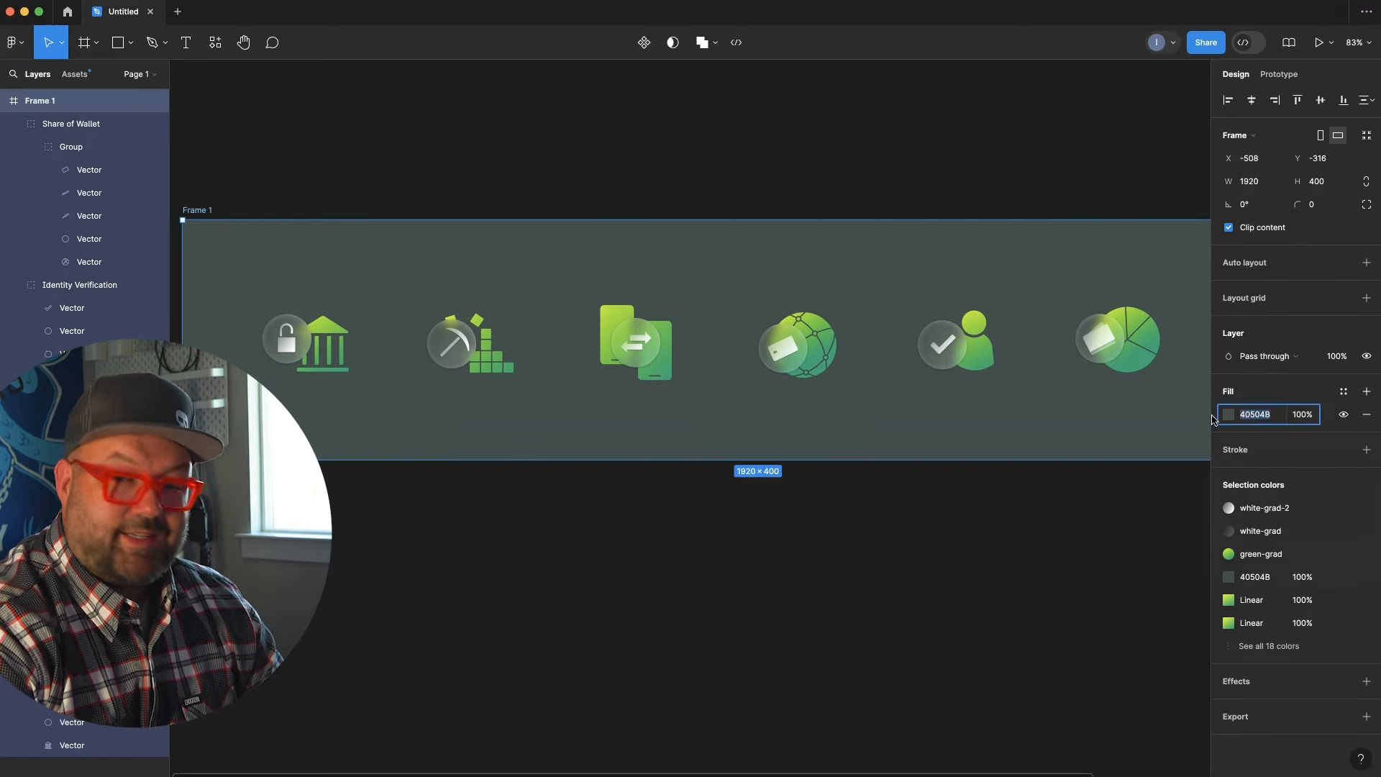
In Figma, change the fill of Frame 1 to white
{"action": "left_click", "coordinate": [1228, 414]}
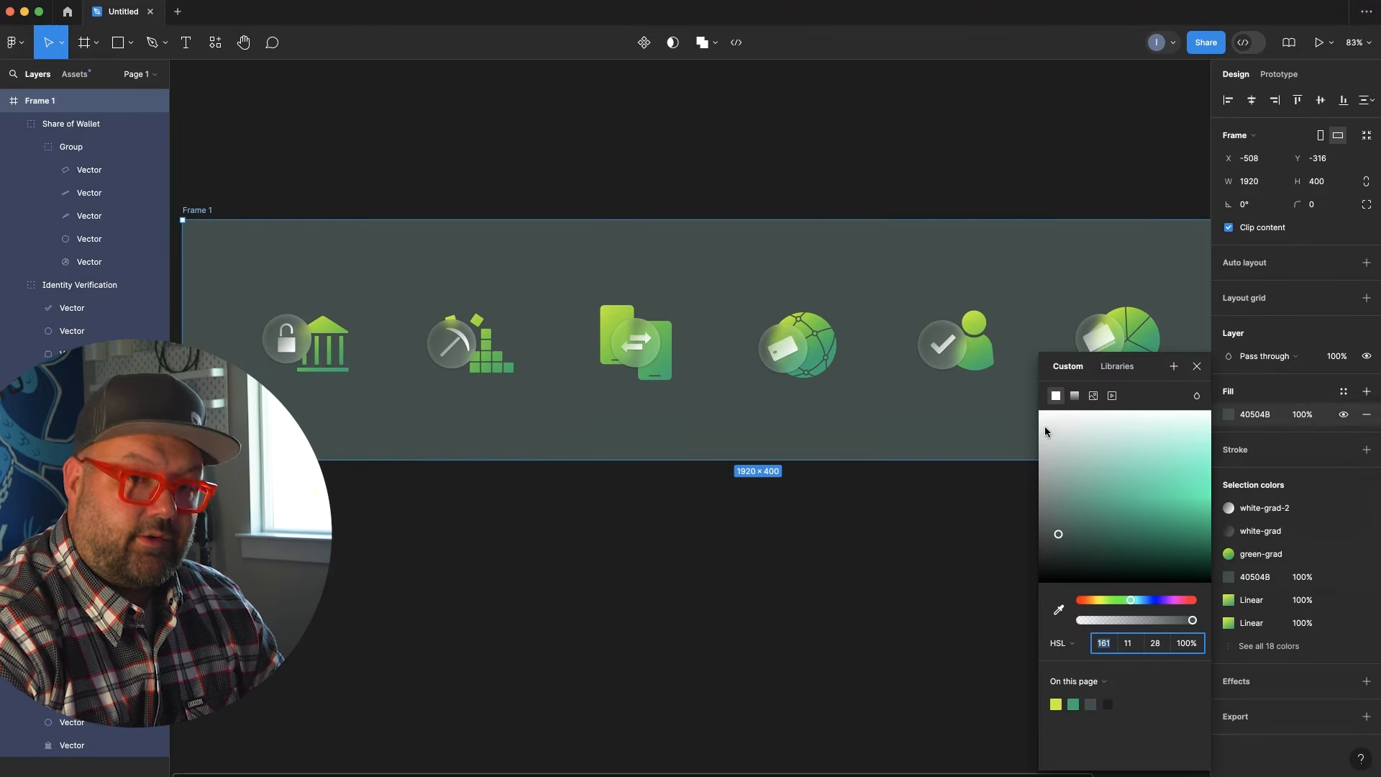
{"action": "left_click_drag", "start_coordinate": [1045, 428], "coordinate": [1033, 404]}
{"action": "left_click", "coordinate": [833, 435]}
Select the translucent circle behind the padlock and open its white-grad color style for editing
{"action": "scroll", "coordinate": [528, 356], "scroll_direction": "down", "scroll_amount": 1}
{"action": "scroll", "coordinate": [460, 351], "scroll_direction": "up", "scroll_amount": 5}
{"action": "left_click_drag", "start_coordinate": [453, 350], "coordinate": [704, 392]}
{"action": "double_click", "coordinate": [425, 383]}
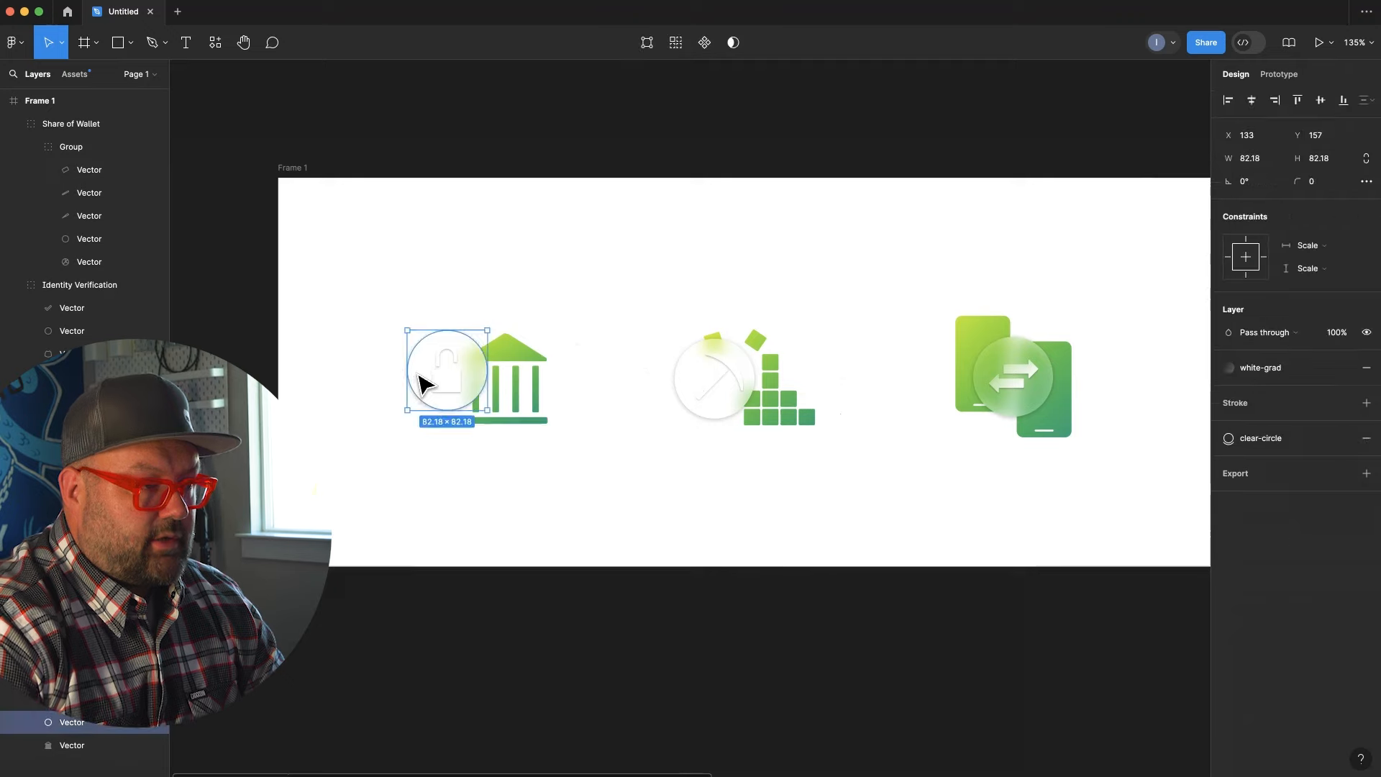
{"action": "left_click", "coordinate": [1306, 376]}
{"action": "left_click", "coordinate": [1188, 485]}
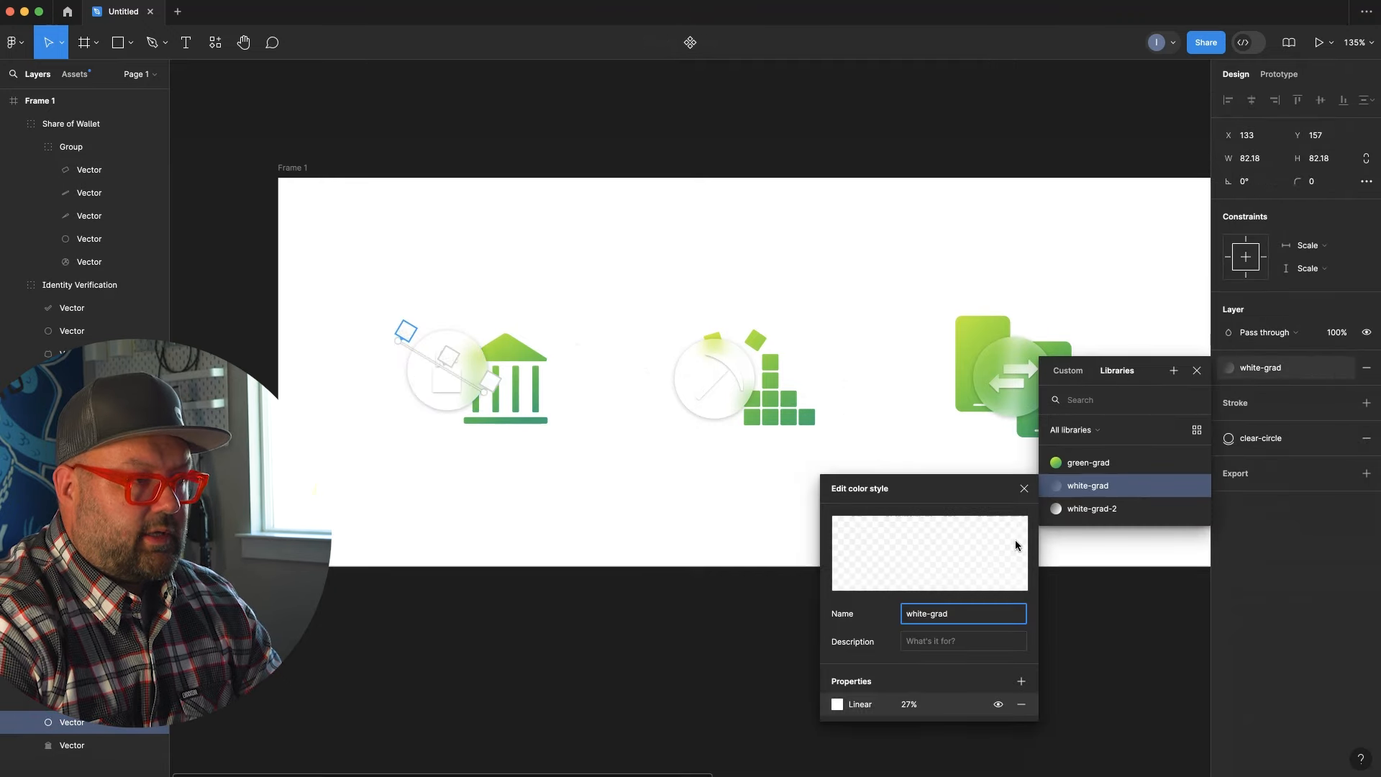
Recolor the first stop of the white-grad gradient to light green BFF06F at 100% opacity, sampling from the bank's roof
{"action": "left_click", "coordinate": [837, 704]}
{"action": "left_click", "coordinate": [805, 730]}
{"action": "left_click", "coordinate": [705, 707]}
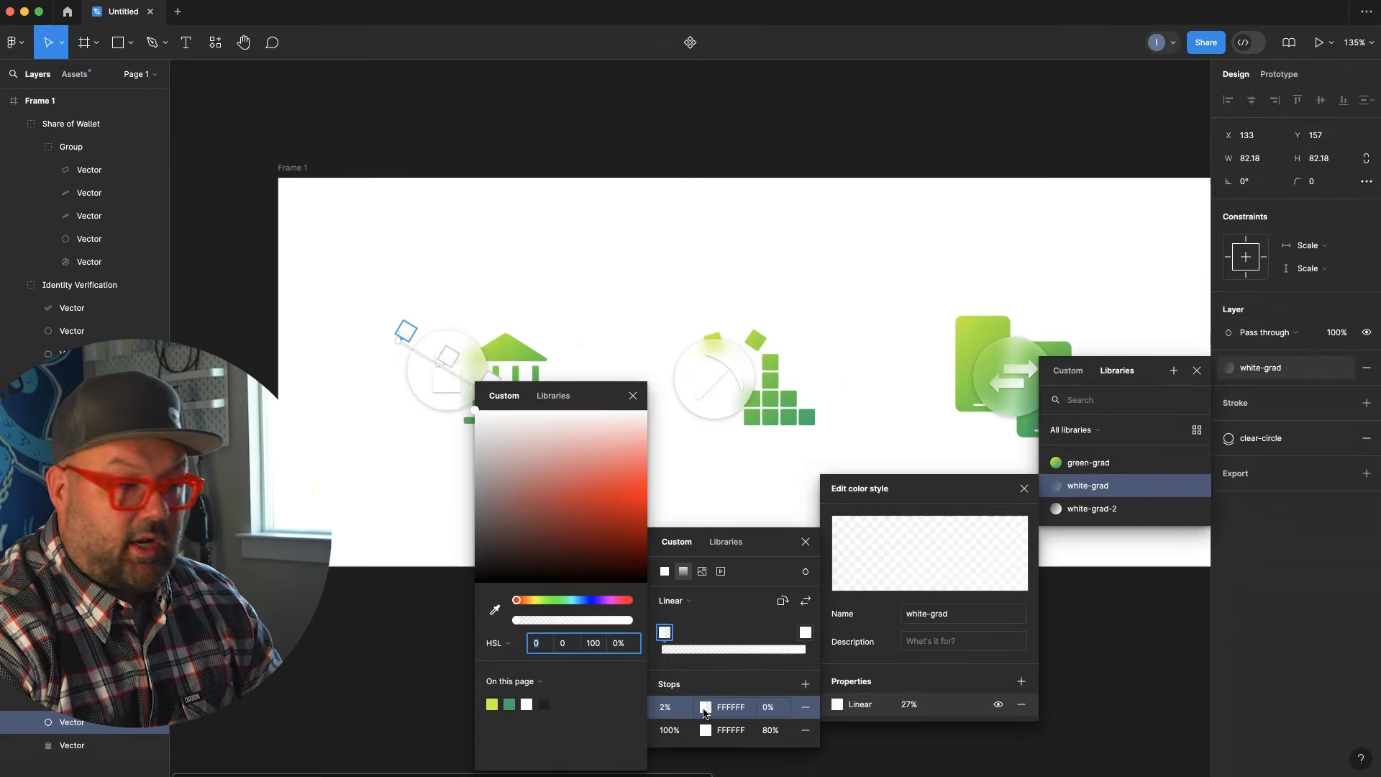
{"action": "left_click", "coordinate": [495, 610]}
{"action": "left_click", "coordinate": [488, 352]}
{"action": "left_click", "coordinate": [608, 468]}
Place the first stop of the gradient at 0% with 20% opacity, keeping only the two end stops
{"action": "left_click", "coordinate": [720, 648]}
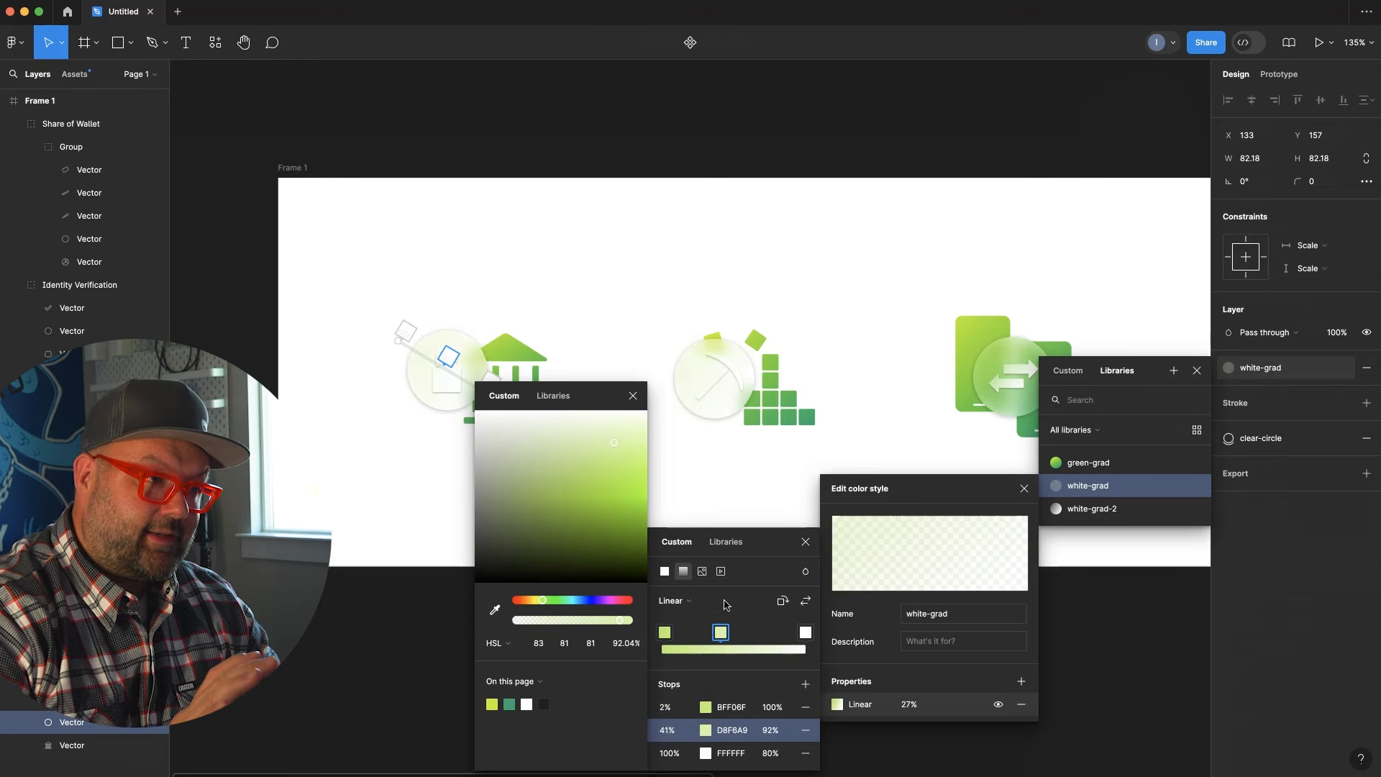
{"action": "left_click", "coordinate": [632, 396]}
{"action": "left_click", "coordinate": [806, 730]}
{"action": "left_click", "coordinate": [771, 707]}
{"action": "left_click_drag", "start_coordinate": [664, 632], "coordinate": [642, 638]}
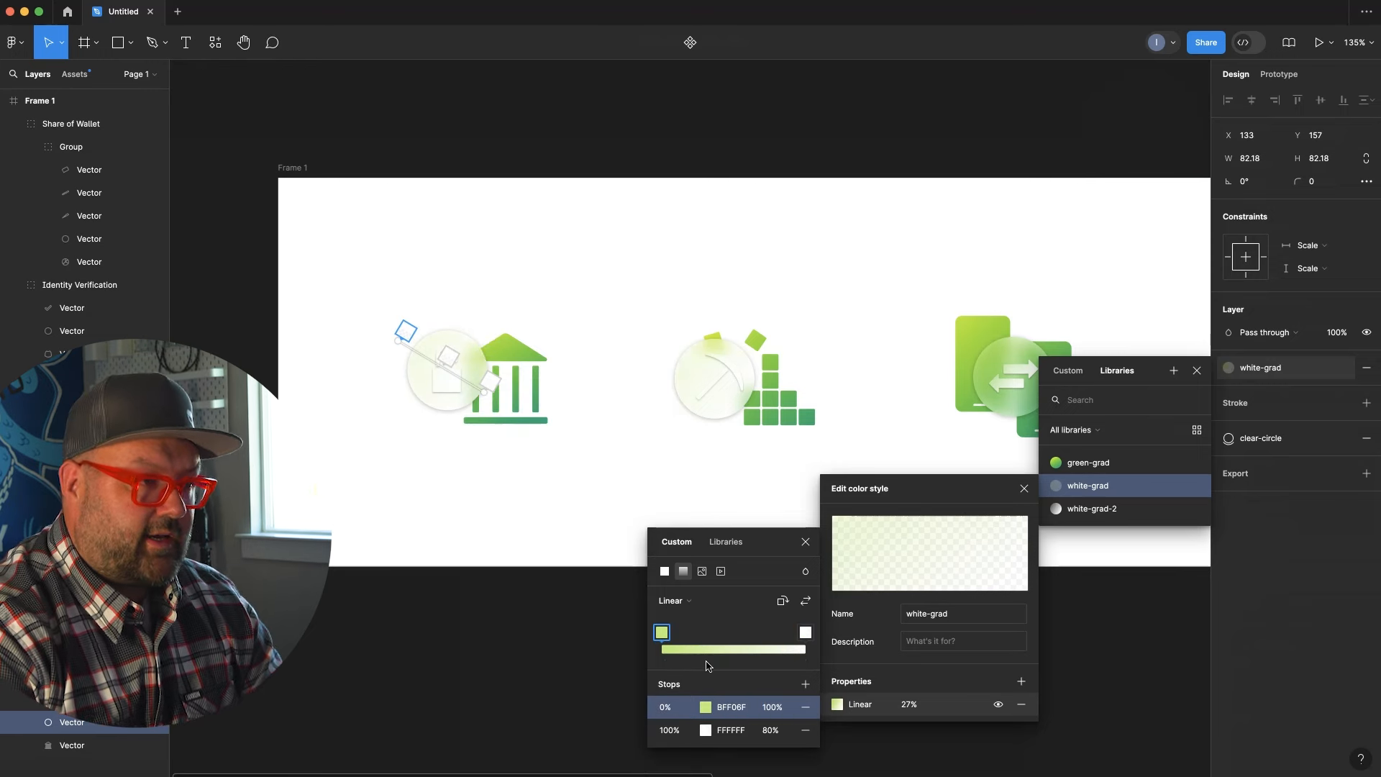
{"action": "type", "text": "20"}
{"action": "key", "text": "Return"}
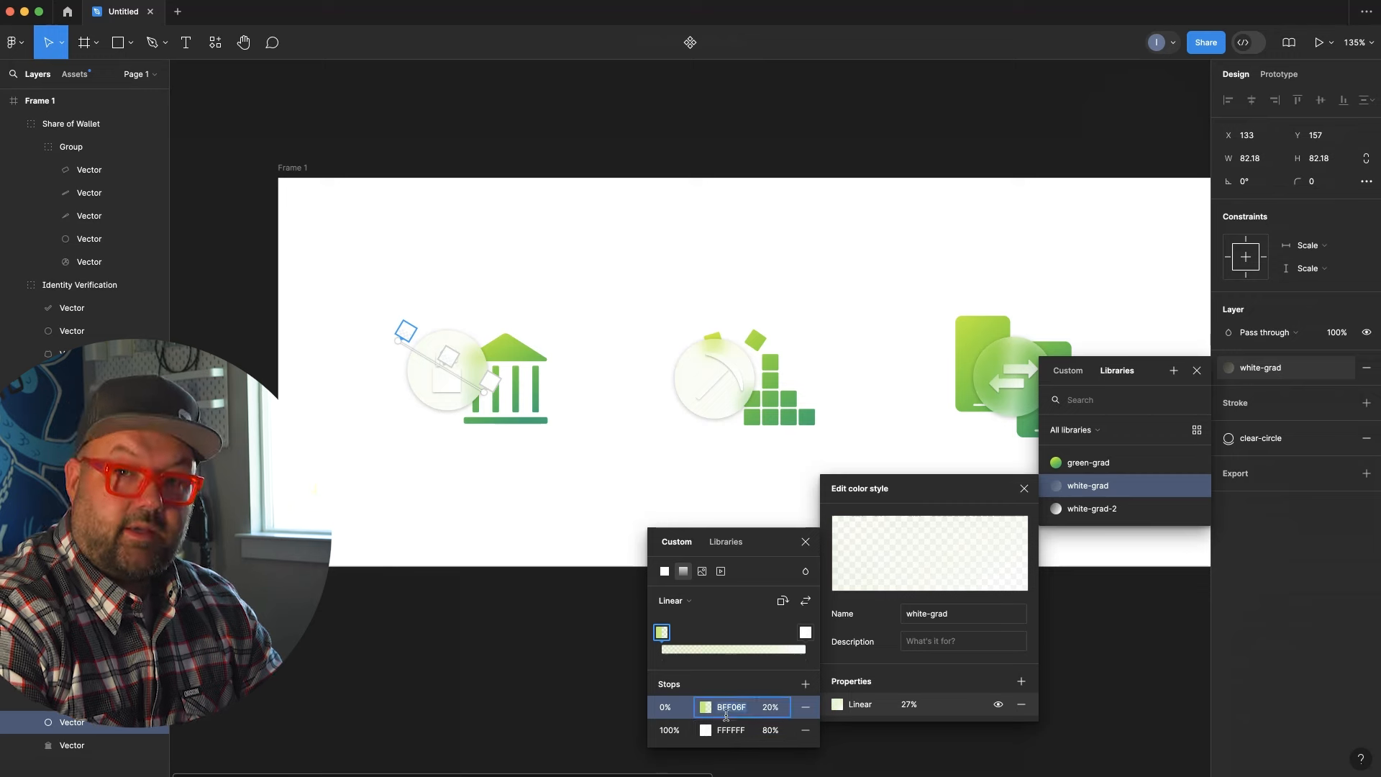
Set the color of the gradient's 100% stop to BFF06F
{"action": "left_click", "coordinate": [728, 729]}
{"action": "type", "text": "BFF06F"}
{"action": "key", "text": "Return"}
{"action": "left_click", "coordinate": [508, 611]}
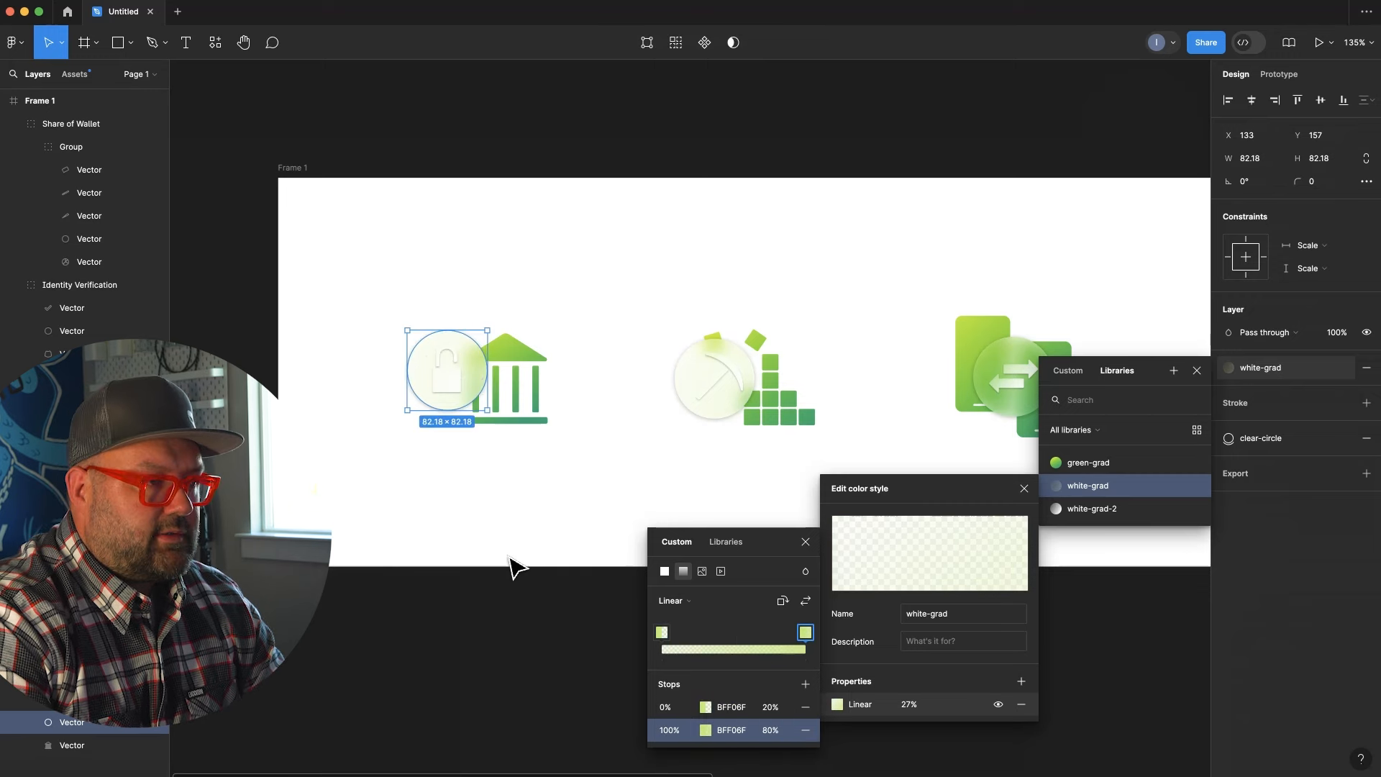
Switch the white-grad style to a solid fill and shift its hue to 112 for the green 81F06F
{"action": "left_click", "coordinate": [665, 571]}
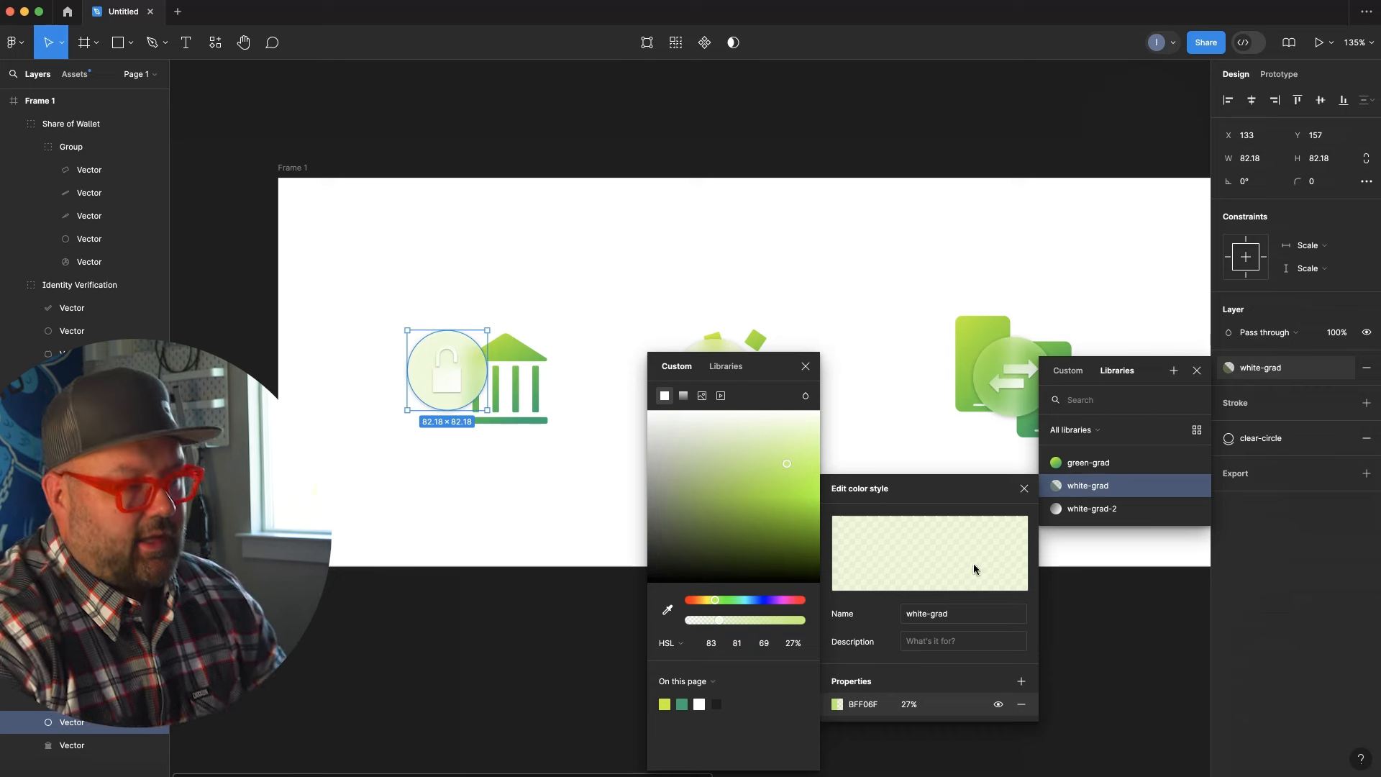
{"action": "left_click_drag", "start_coordinate": [724, 603], "coordinate": [721, 603]}
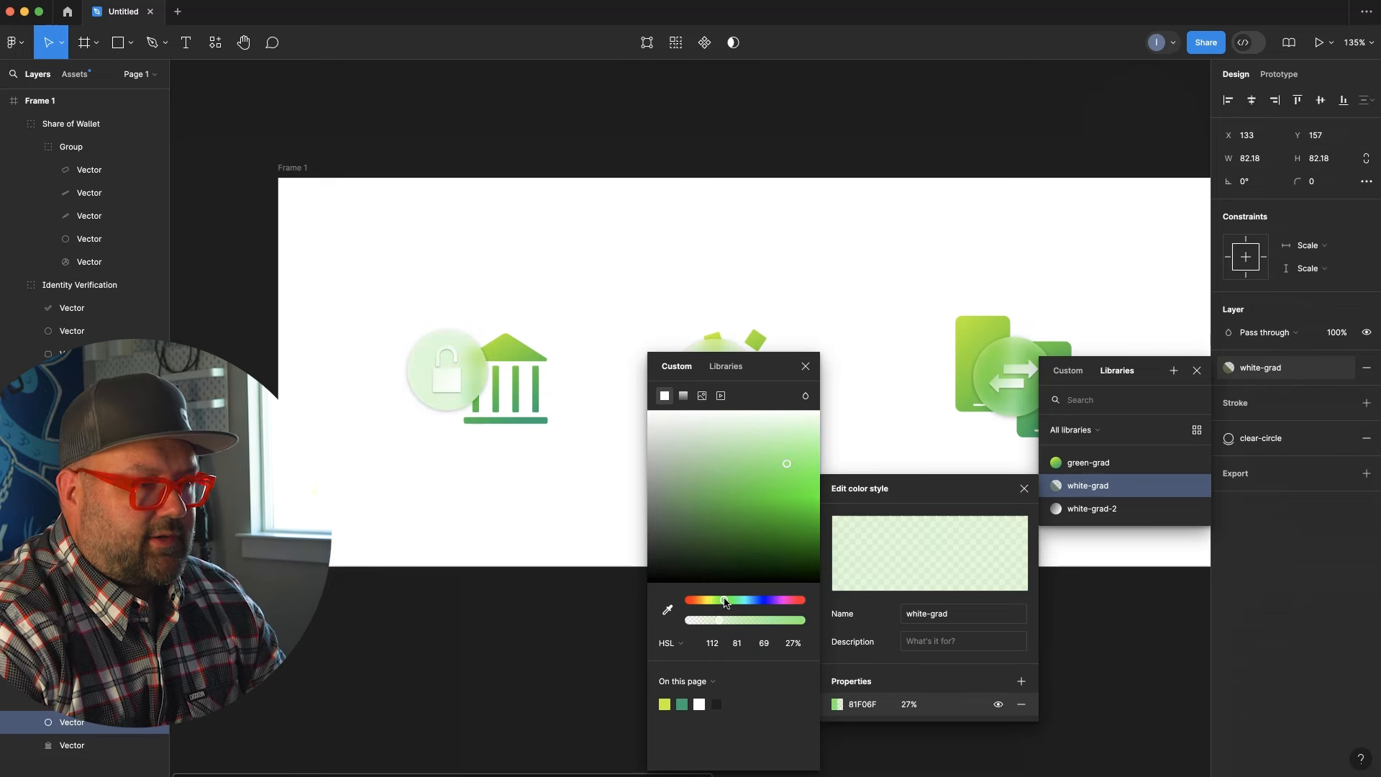
{"action": "left_click", "coordinate": [804, 368]}
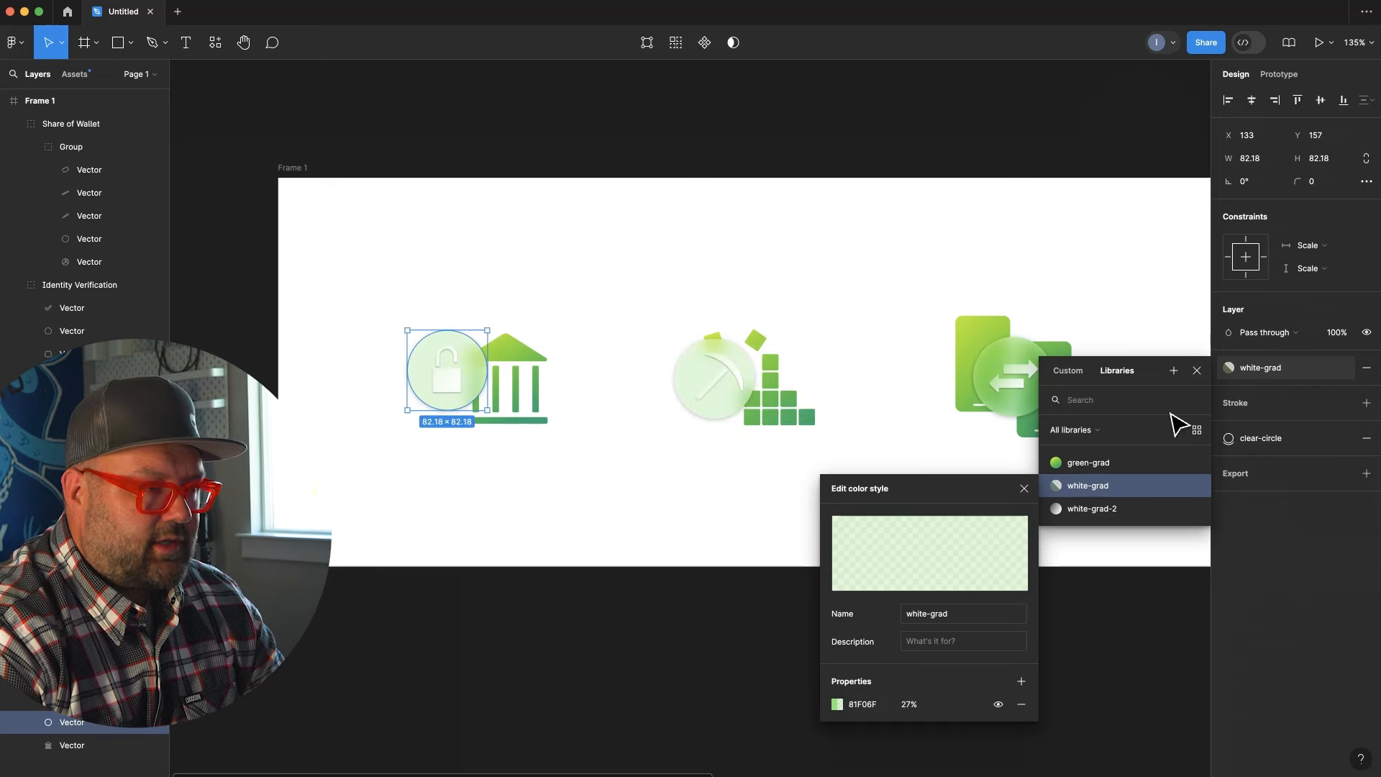
In the clear-circle effect style, set the inner shadow's blend mode to Overlay and its opacity to 65%
{"action": "left_click", "coordinate": [1302, 440]}
{"action": "left_click", "coordinate": [1025, 490]}
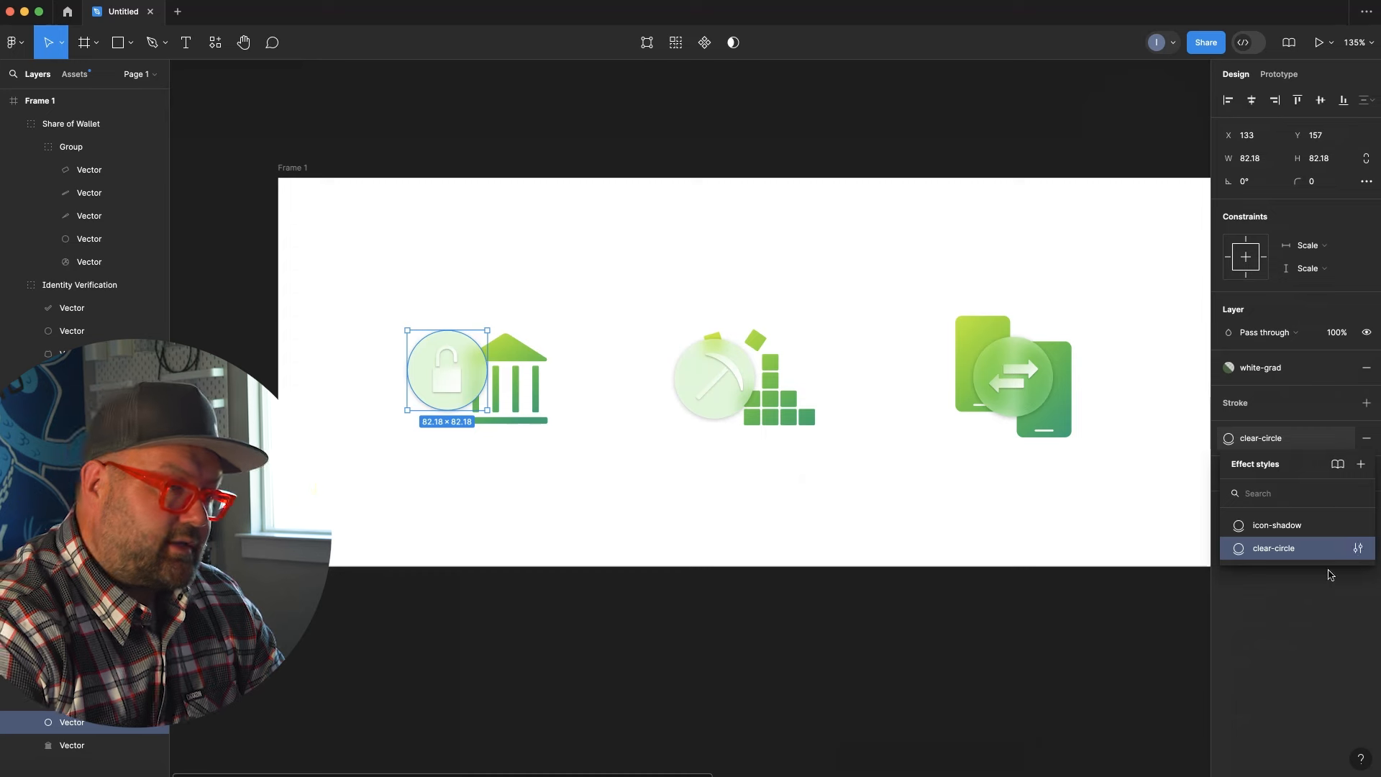
{"action": "left_click", "coordinate": [1356, 549]}
{"action": "left_click", "coordinate": [1019, 707]}
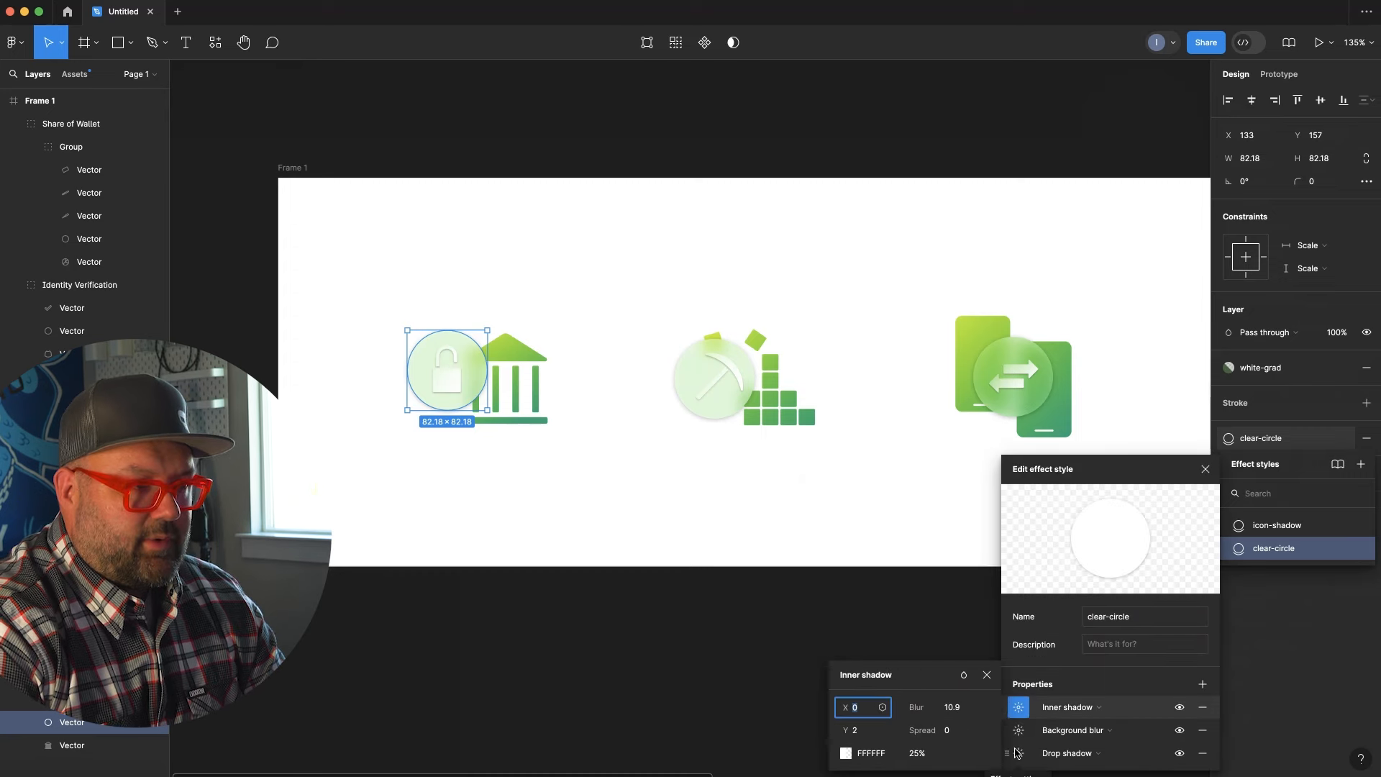
{"action": "left_click", "coordinate": [965, 675]}
{"action": "scroll", "coordinate": [1000, 716], "scroll_direction": "down", "scroll_amount": 3}
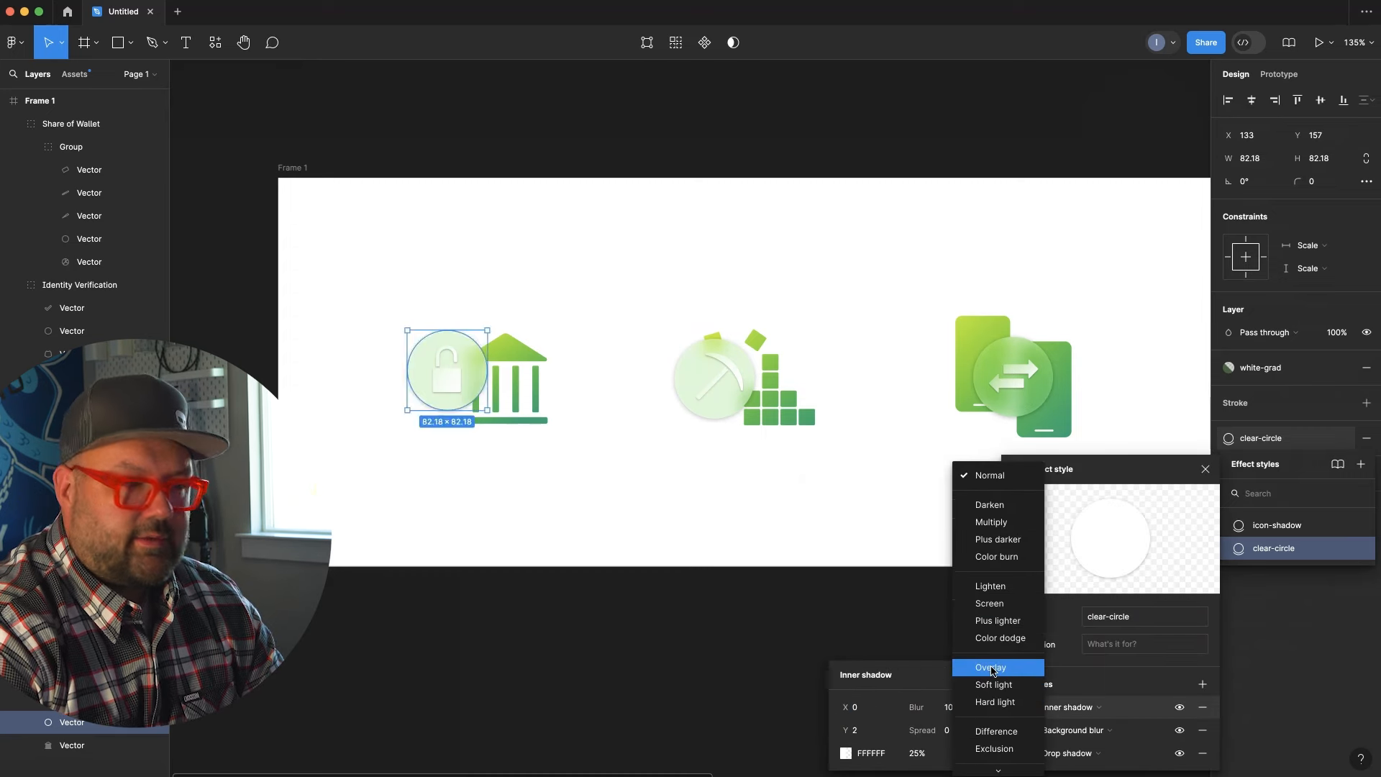
{"action": "left_click", "coordinate": [993, 669]}
{"action": "left_click_drag", "start_coordinate": [932, 753], "coordinate": [1010, 756]}
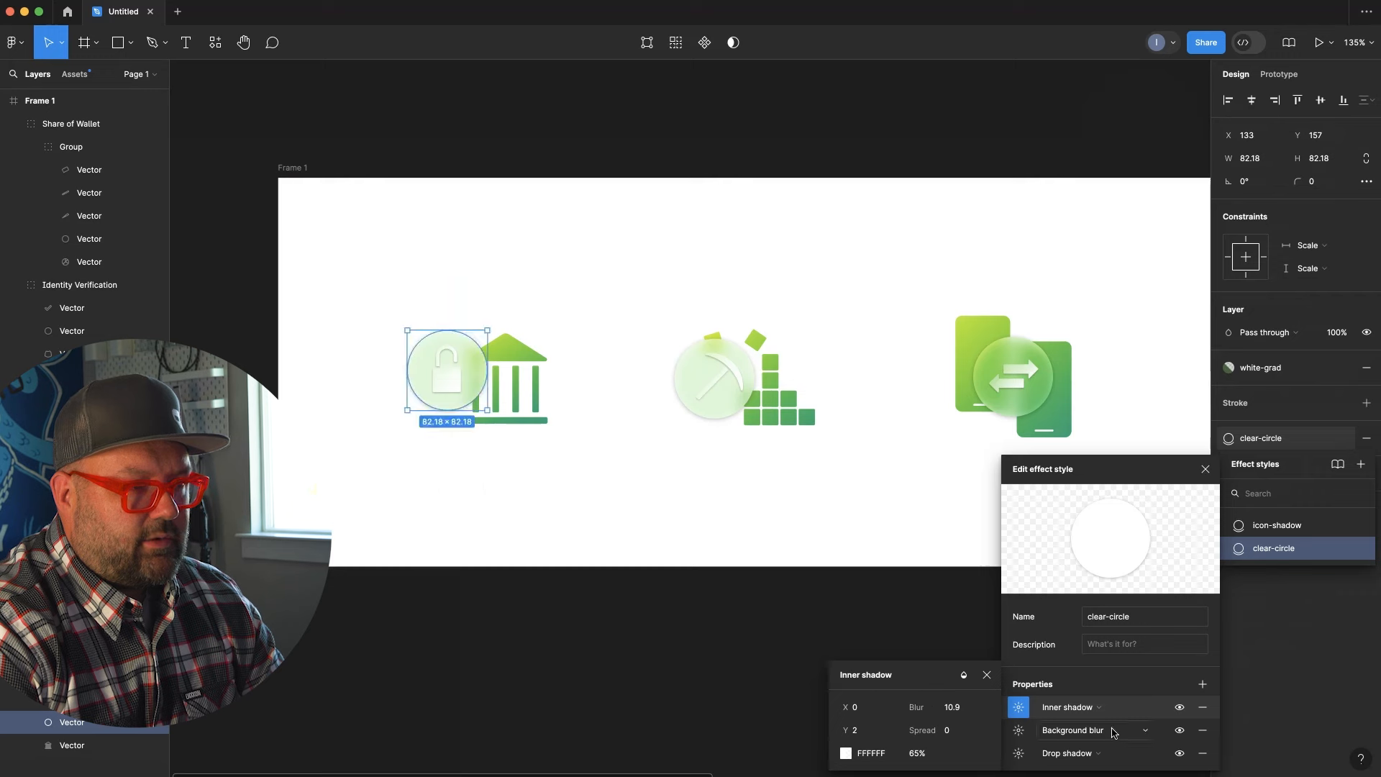
{"action": "left_click", "coordinate": [987, 675]}
Recolor the clear-circle drop shadow to the green 91DF20 sampled from the bank's roof, at 20% opacity
{"action": "left_click", "coordinate": [1019, 730]}
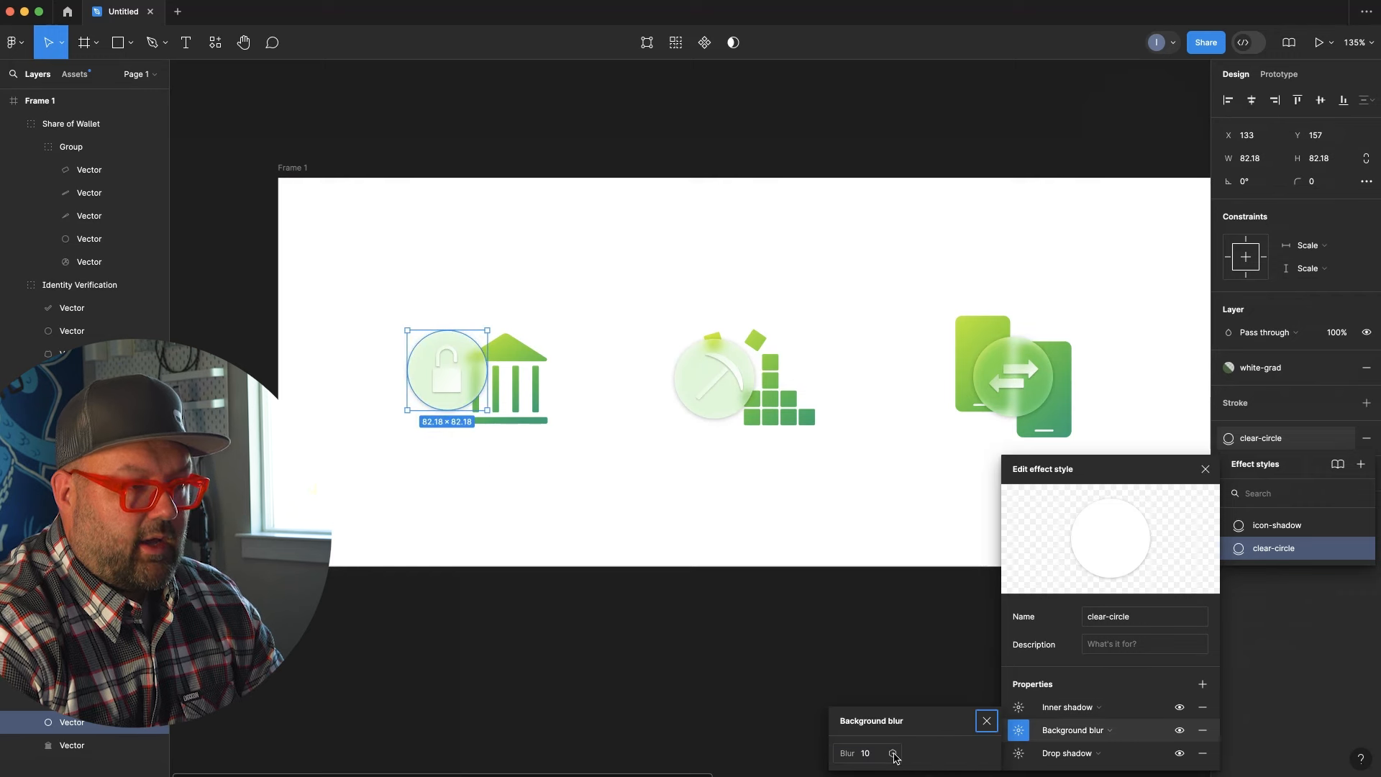
{"action": "left_click", "coordinate": [1020, 708]}
{"action": "left_click", "coordinate": [1018, 753]}
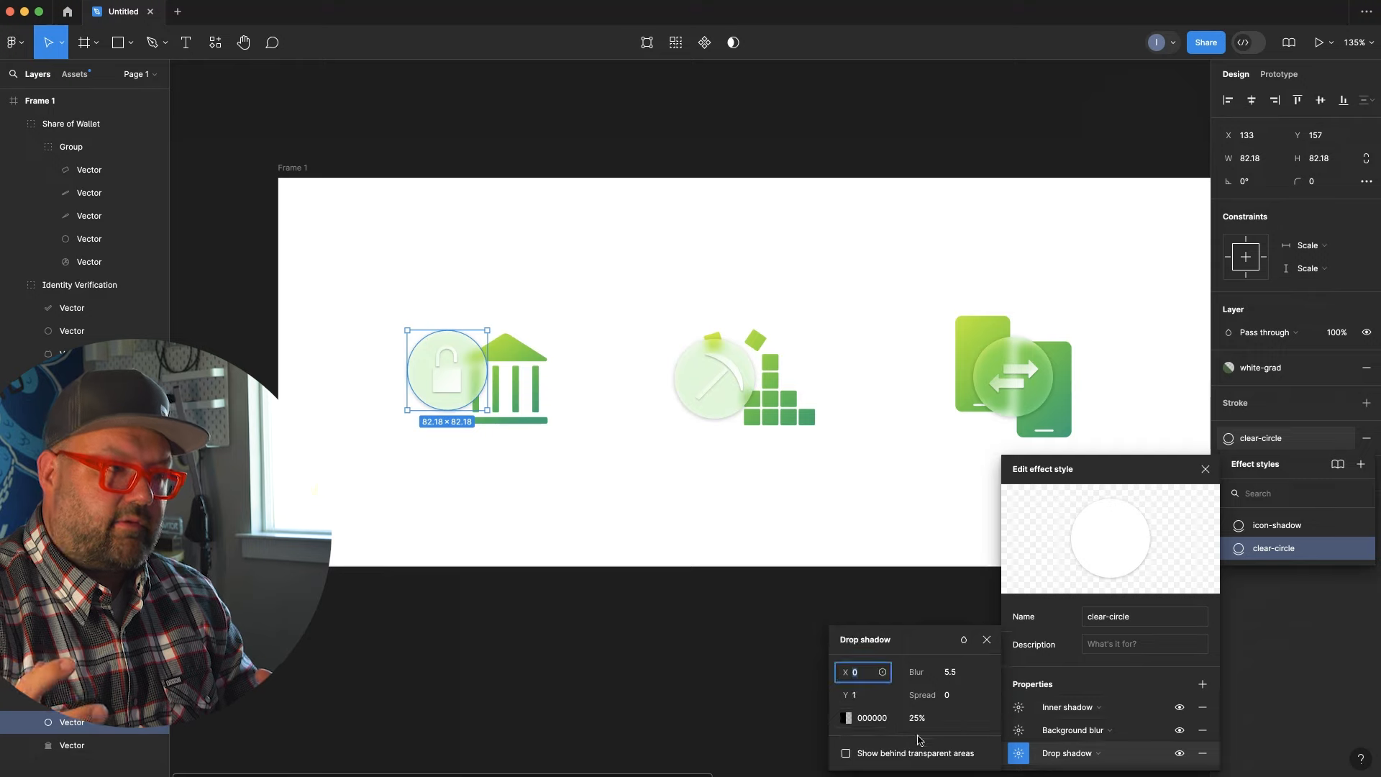
{"action": "left_click", "coordinate": [846, 717]}
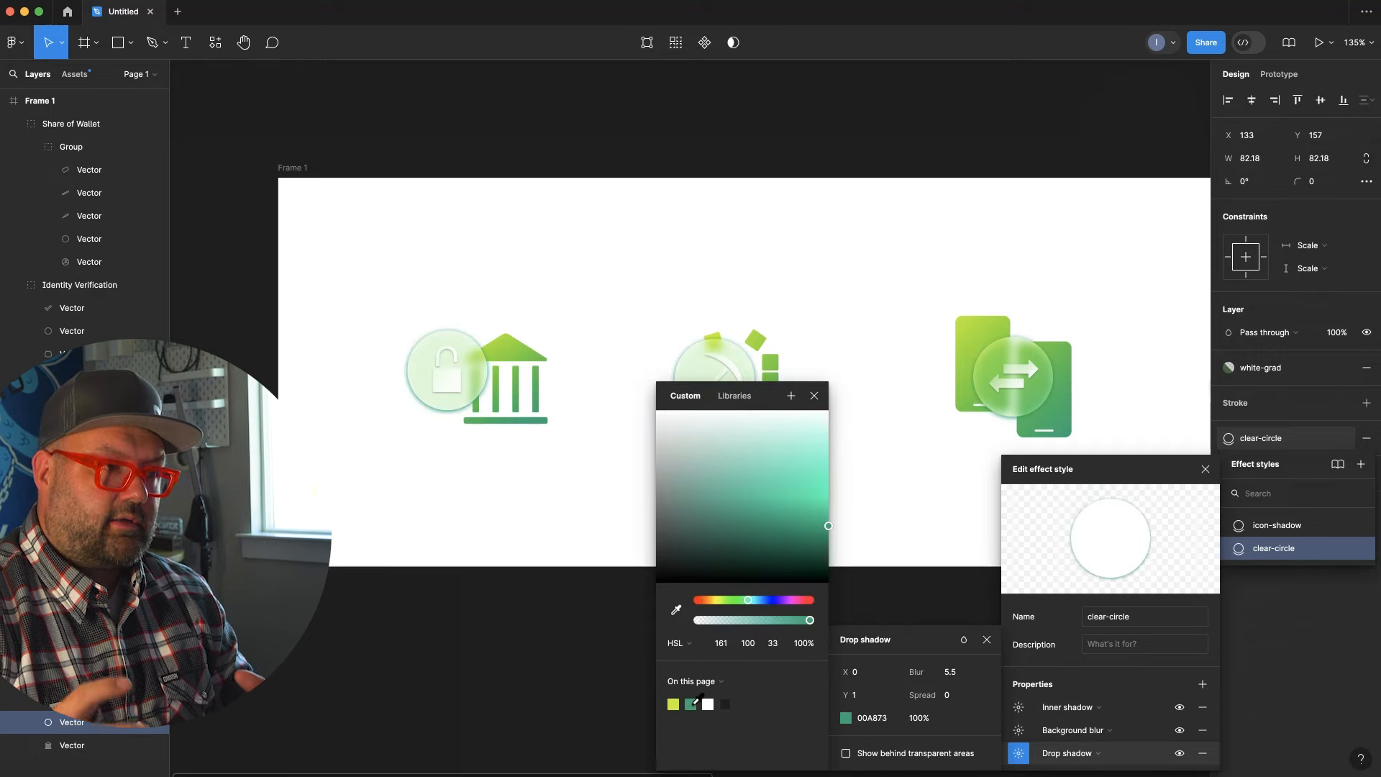
{"action": "left_click", "coordinate": [497, 355]}
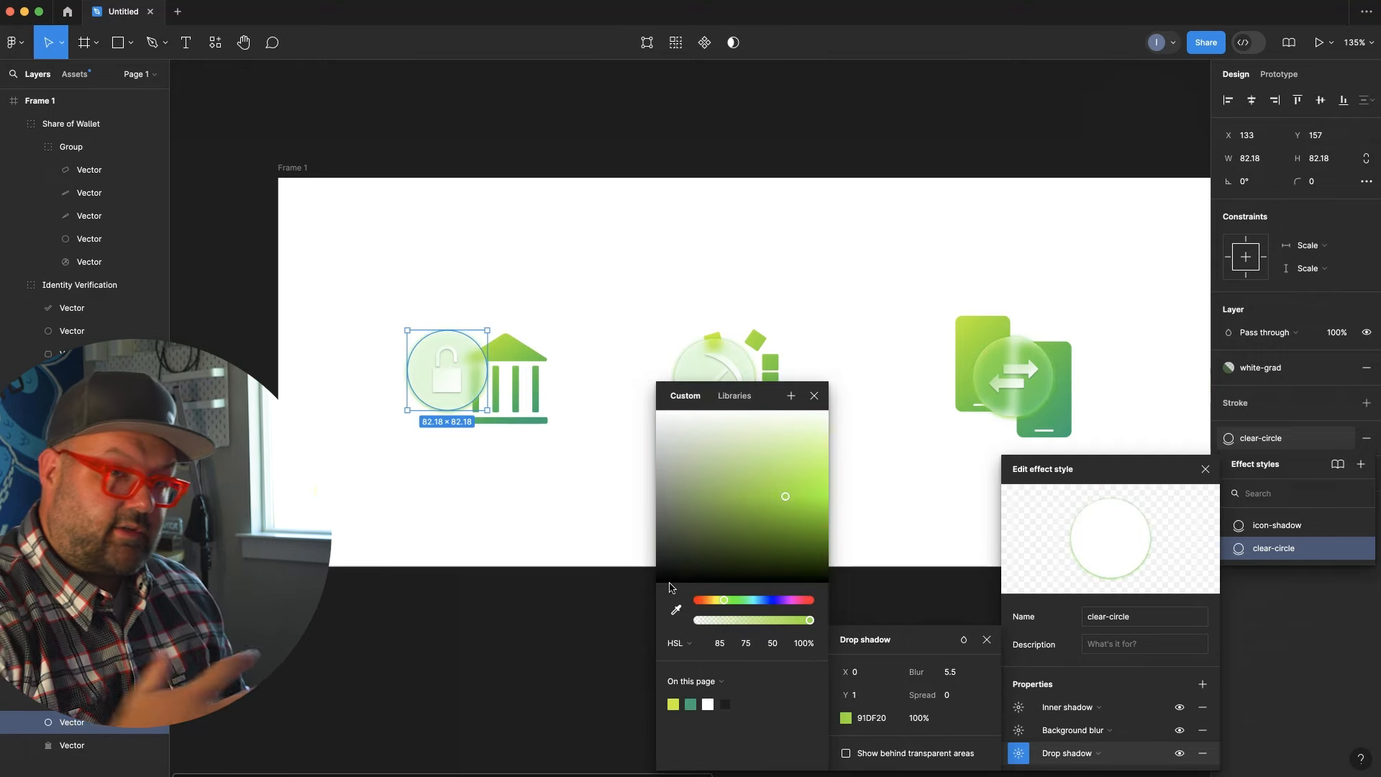
{"action": "left_click", "coordinate": [815, 396]}
{"action": "left_click", "coordinate": [920, 718]}
{"action": "type", "text": "20"}
{"action": "key", "text": "Return"}
Try the clear-circle style without its drop shadow and inner shadow, and undo the removals
{"action": "left_click", "coordinate": [1202, 753]}
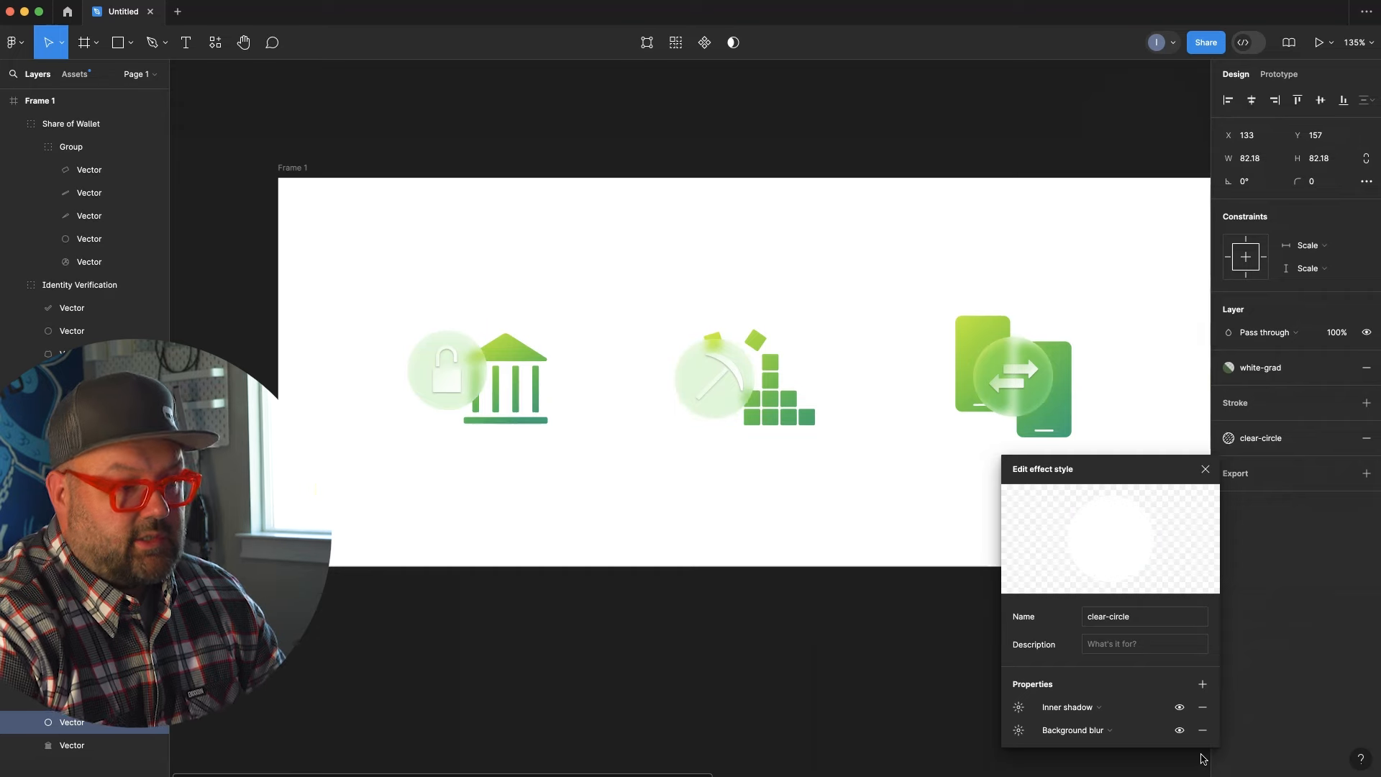
{"action": "left_click", "coordinate": [1201, 707]}
{"action": "key", "text": "super+z"}
{"action": "key", "text": "super+z"}
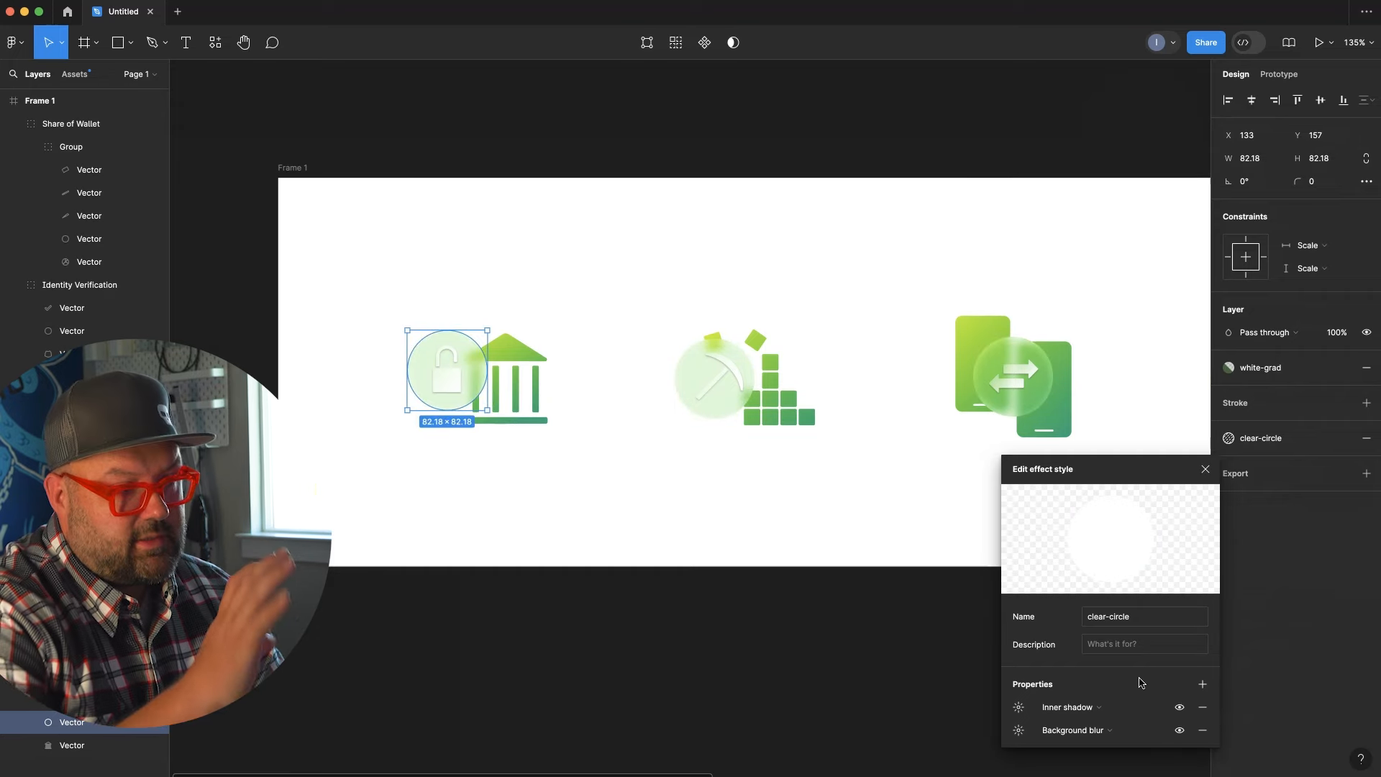
Set the clear-circle drop shadow to dark green 135A16 with a blur of 8 and 20% opacity
{"action": "left_click", "coordinate": [1018, 753]}
{"action": "left_click", "coordinate": [846, 718]}
{"action": "left_click", "coordinate": [810, 513]}
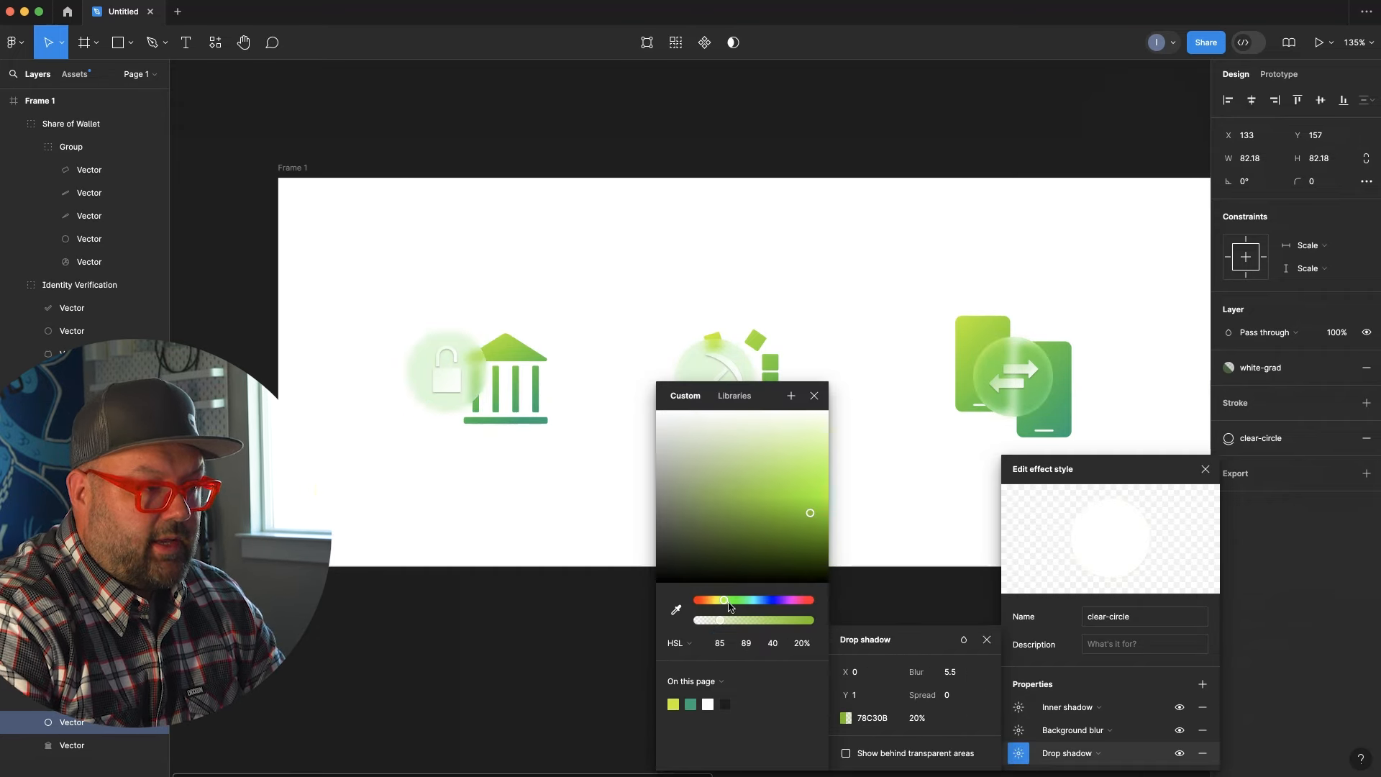
{"action": "left_click", "coordinate": [733, 600]}
{"action": "type", "text": "60"}
{"action": "left_click", "coordinate": [806, 548]}
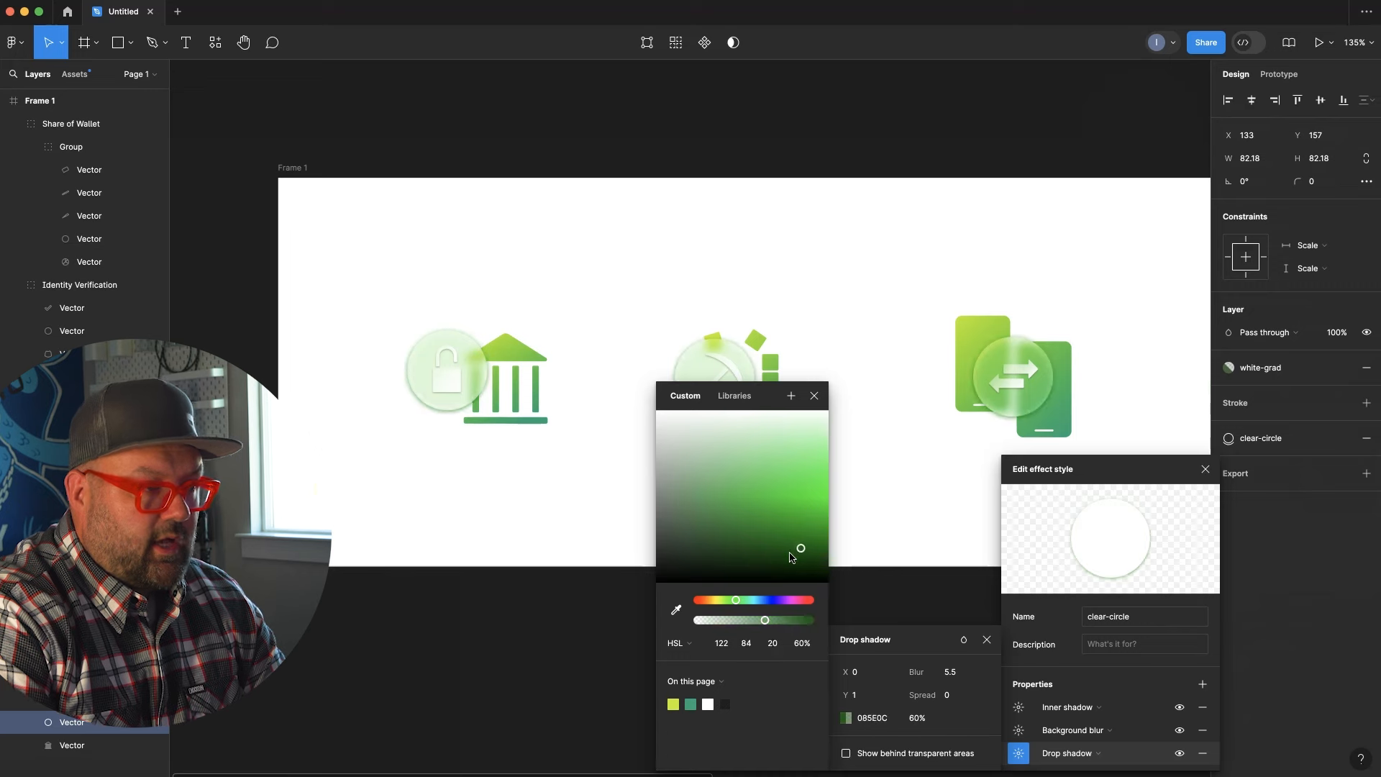
{"action": "left_click_drag", "start_coordinate": [770, 554], "coordinate": [768, 546]}
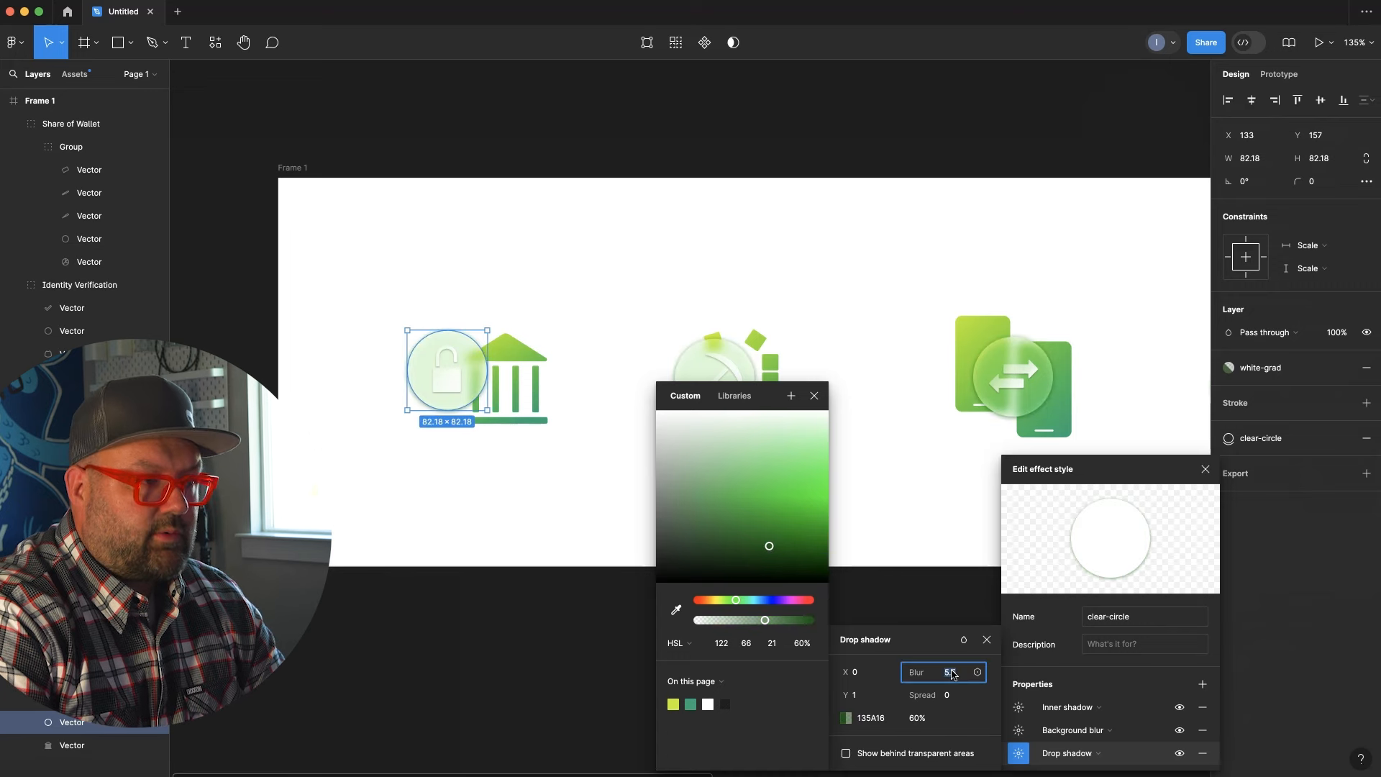
{"action": "type", "text": "8"}
{"action": "left_click", "coordinate": [917, 717]}
{"action": "type", "text": "20"}
{"action": "key", "text": "Return"}
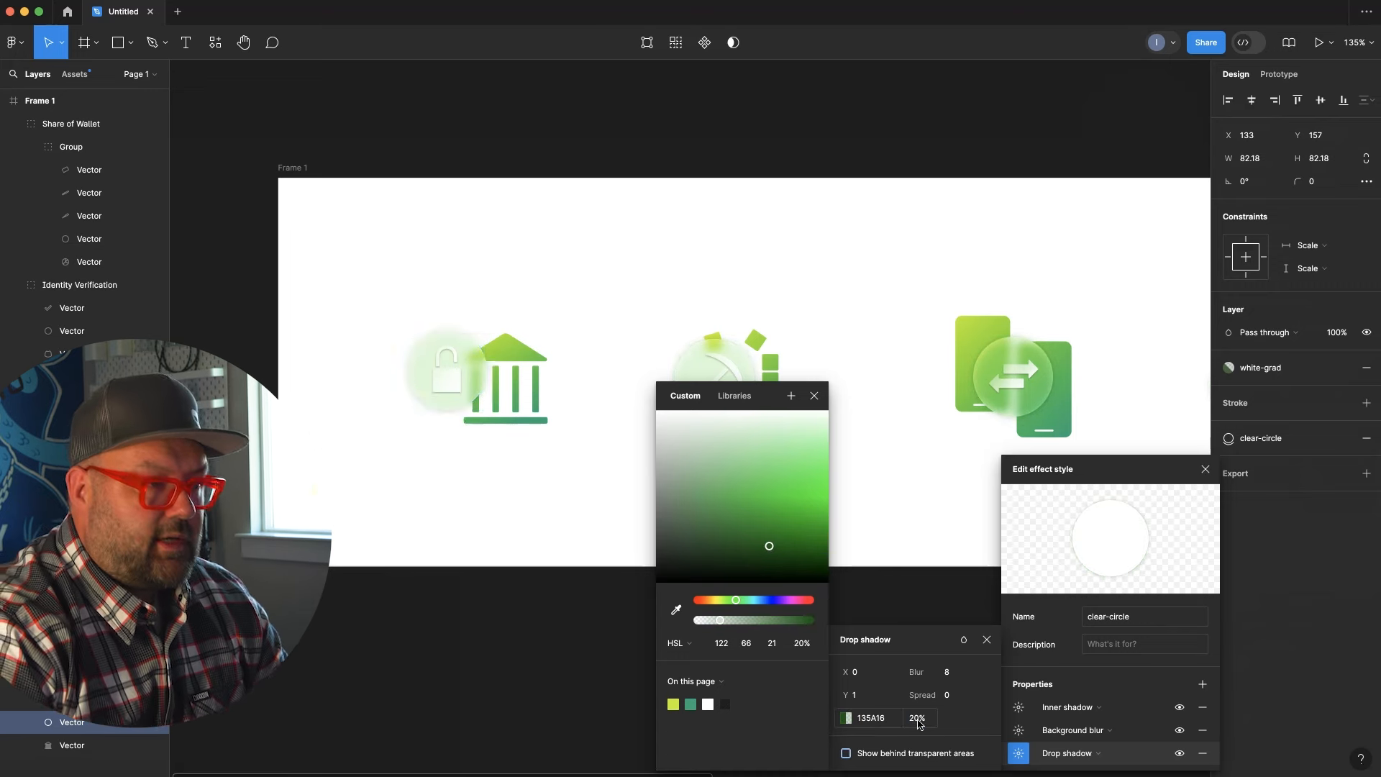
Replace the white-grad-2 style on both parts of the padlock with a solid white fill
{"action": "left_click", "coordinate": [447, 379]}
{"action": "left_click", "coordinate": [446, 350], "text": "shift"}
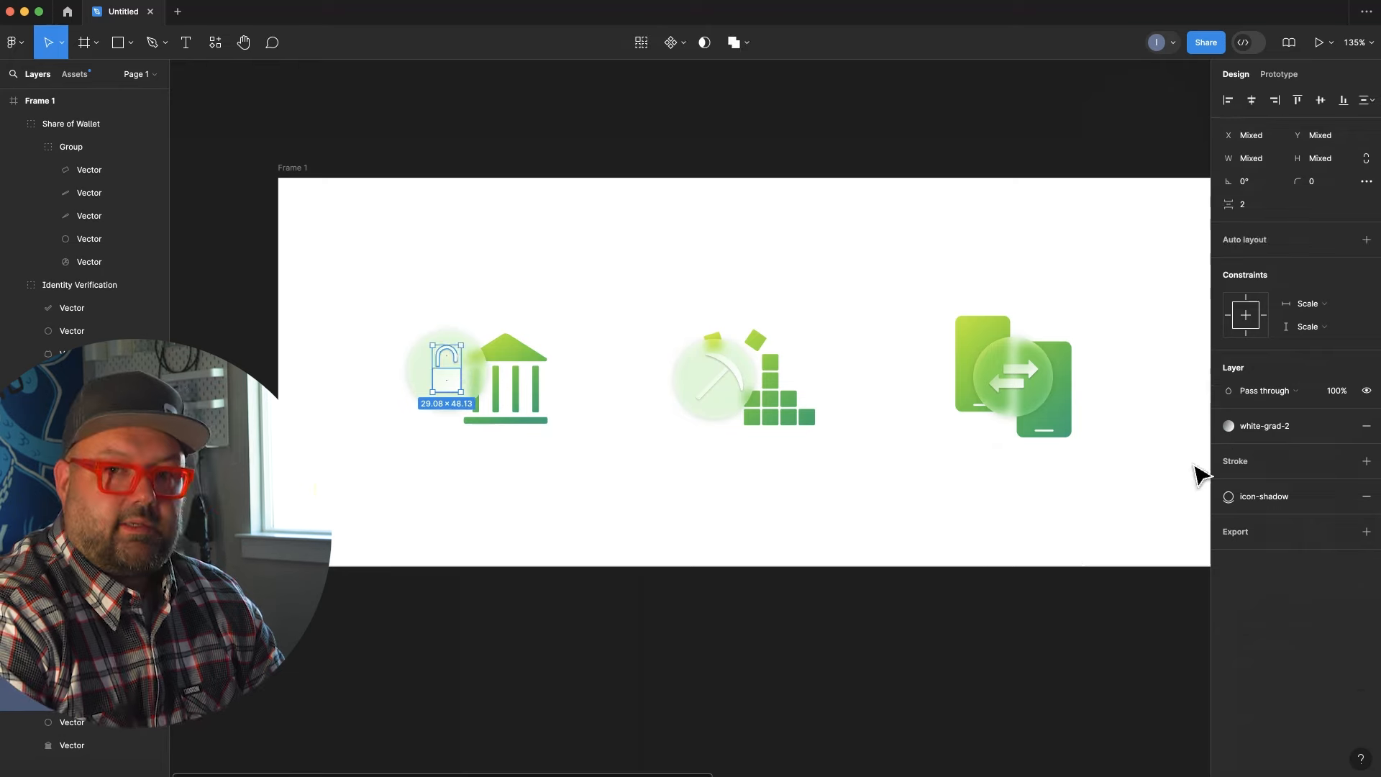
{"action": "left_click", "coordinate": [1366, 429]}
{"action": "left_click", "coordinate": [1367, 426]}
{"action": "left_click", "coordinate": [1230, 449]}
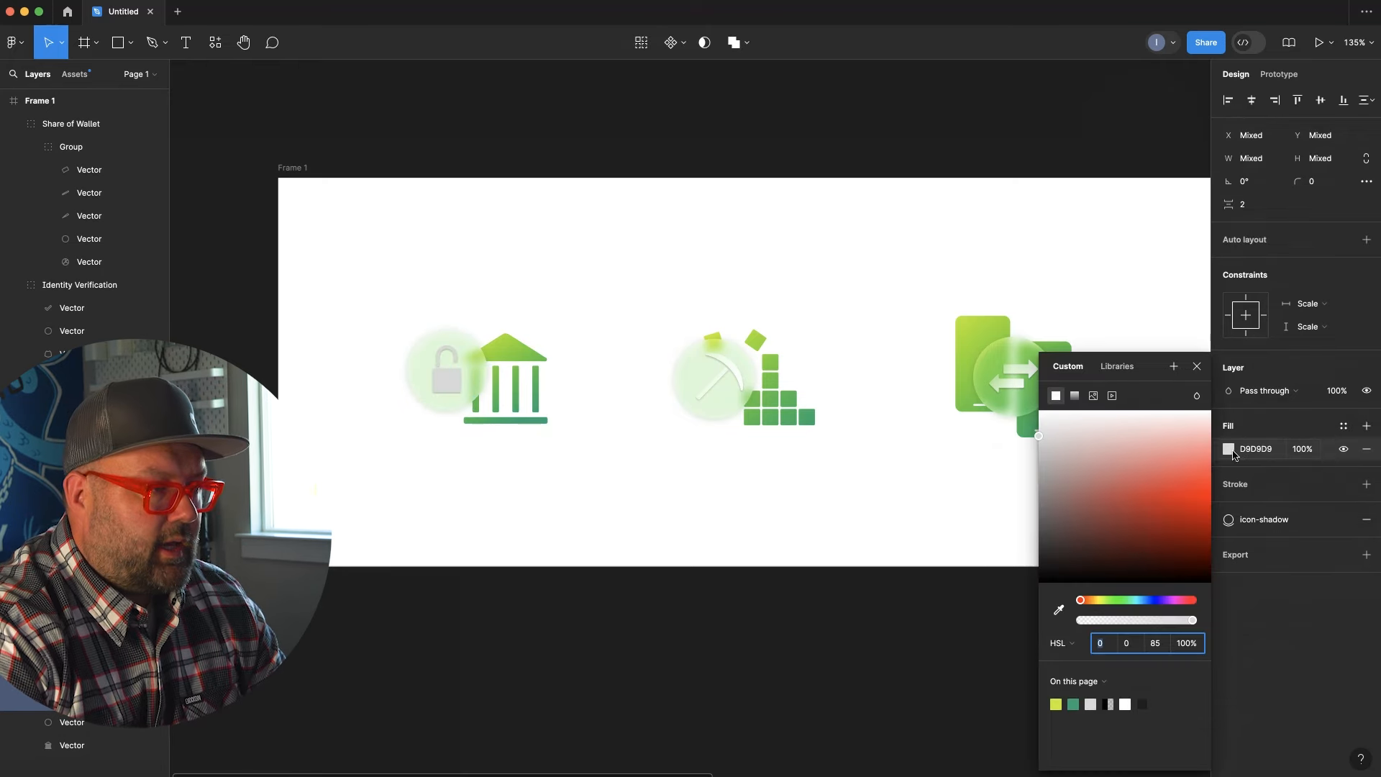
{"action": "left_click_drag", "start_coordinate": [1053, 439], "coordinate": [1039, 410]}
{"action": "left_click", "coordinate": [912, 690]}
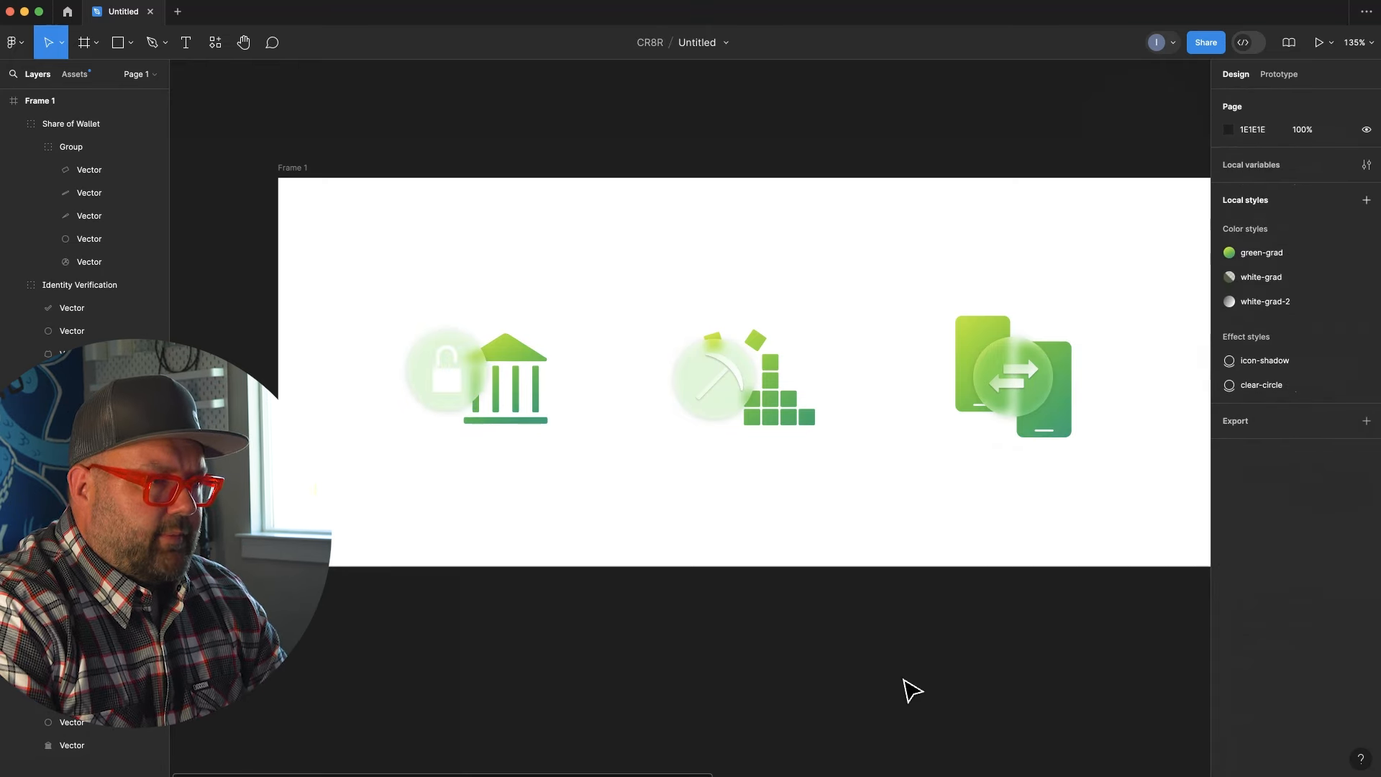
Replace the white-grad style on the padlock's circle with a solid green fill 3FF200 at 7% opacity
{"action": "double_click", "coordinate": [443, 411]}
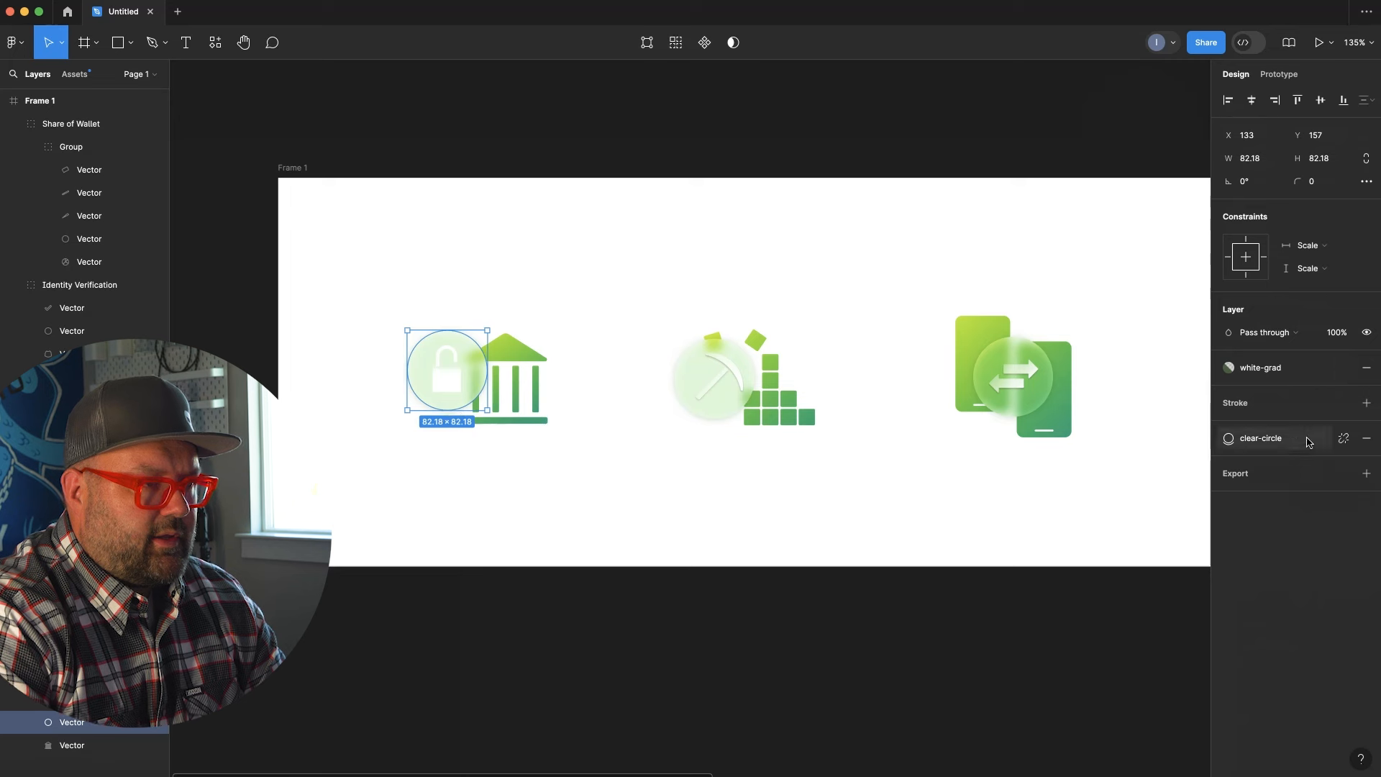
{"action": "left_click", "coordinate": [1365, 368]}
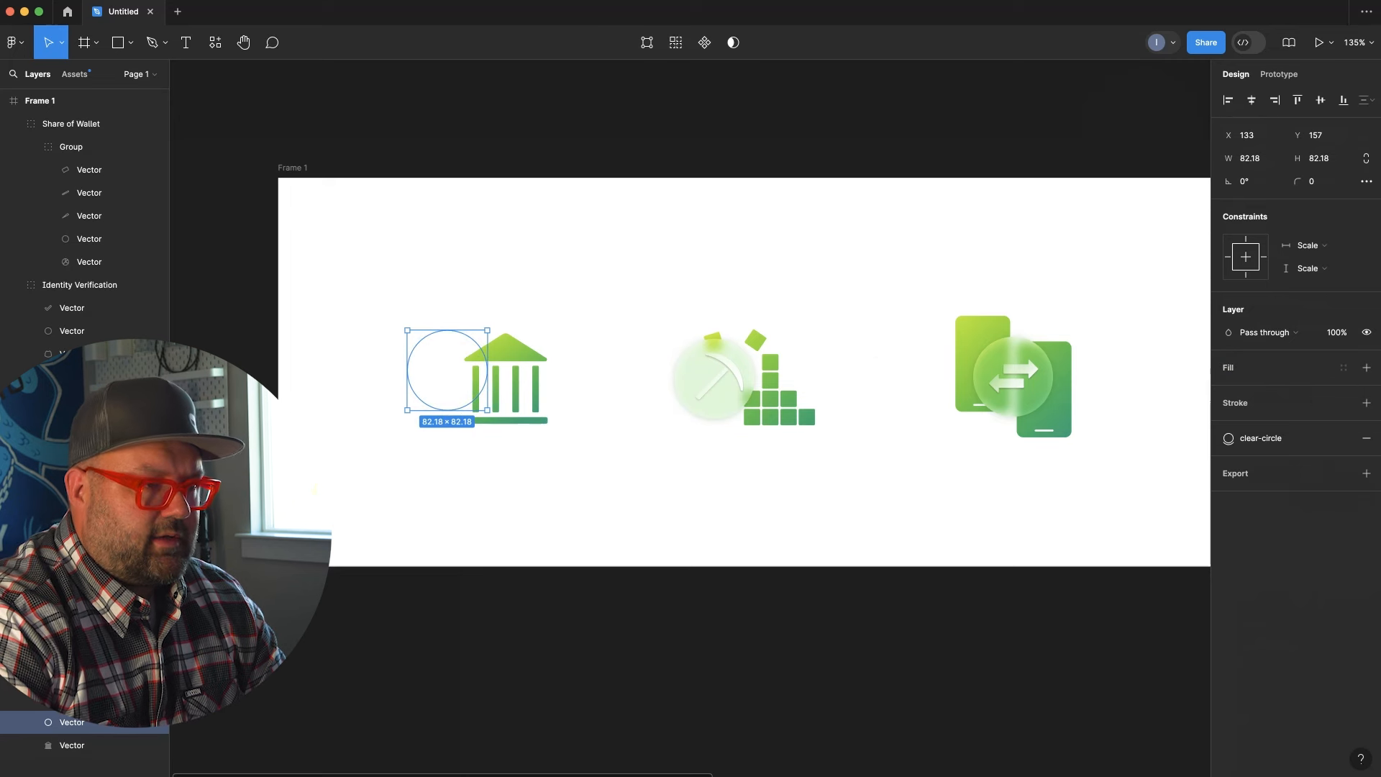
{"action": "left_click", "coordinate": [1367, 368]}
{"action": "left_click", "coordinate": [1228, 391]}
{"action": "left_click", "coordinate": [1074, 702]}
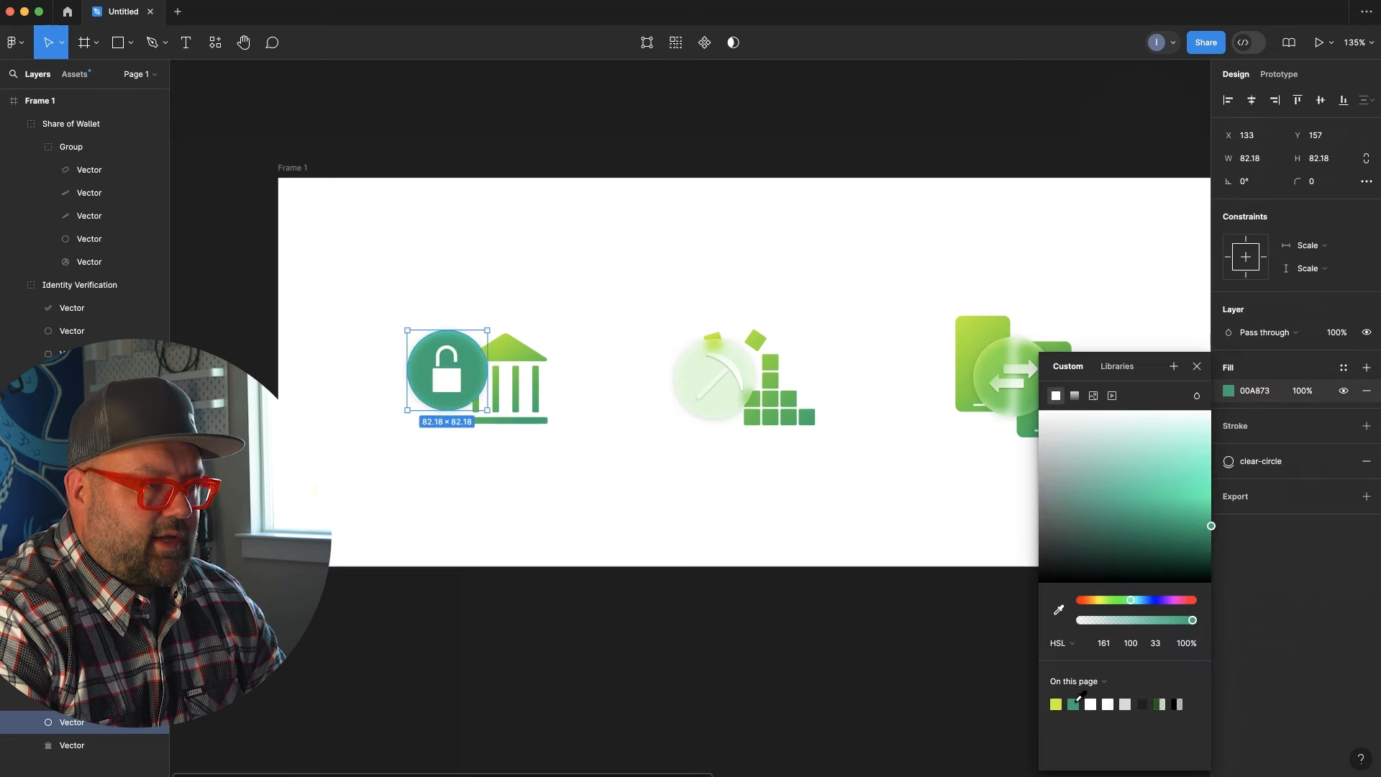
{"action": "left_click", "coordinate": [1187, 505]}
{"action": "left_click", "coordinate": [1072, 700]}
{"action": "left_click", "coordinate": [1122, 505]}
{"action": "left_click_drag", "start_coordinate": [1122, 506], "coordinate": [1138, 475]}
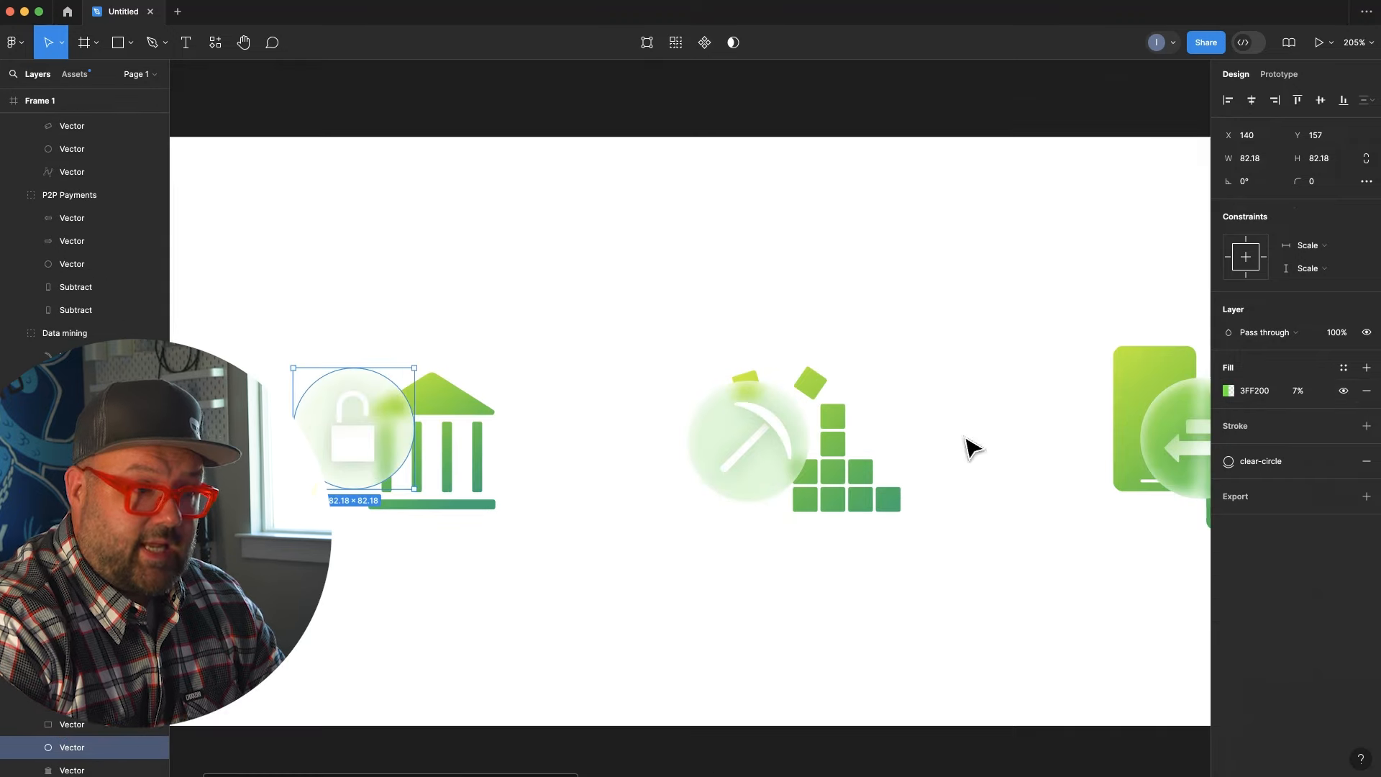
Save the padlock circle's fill as a new color style named green-circle
{"action": "left_click", "coordinate": [1343, 368]}
{"action": "left_click", "coordinate": [1173, 371]}
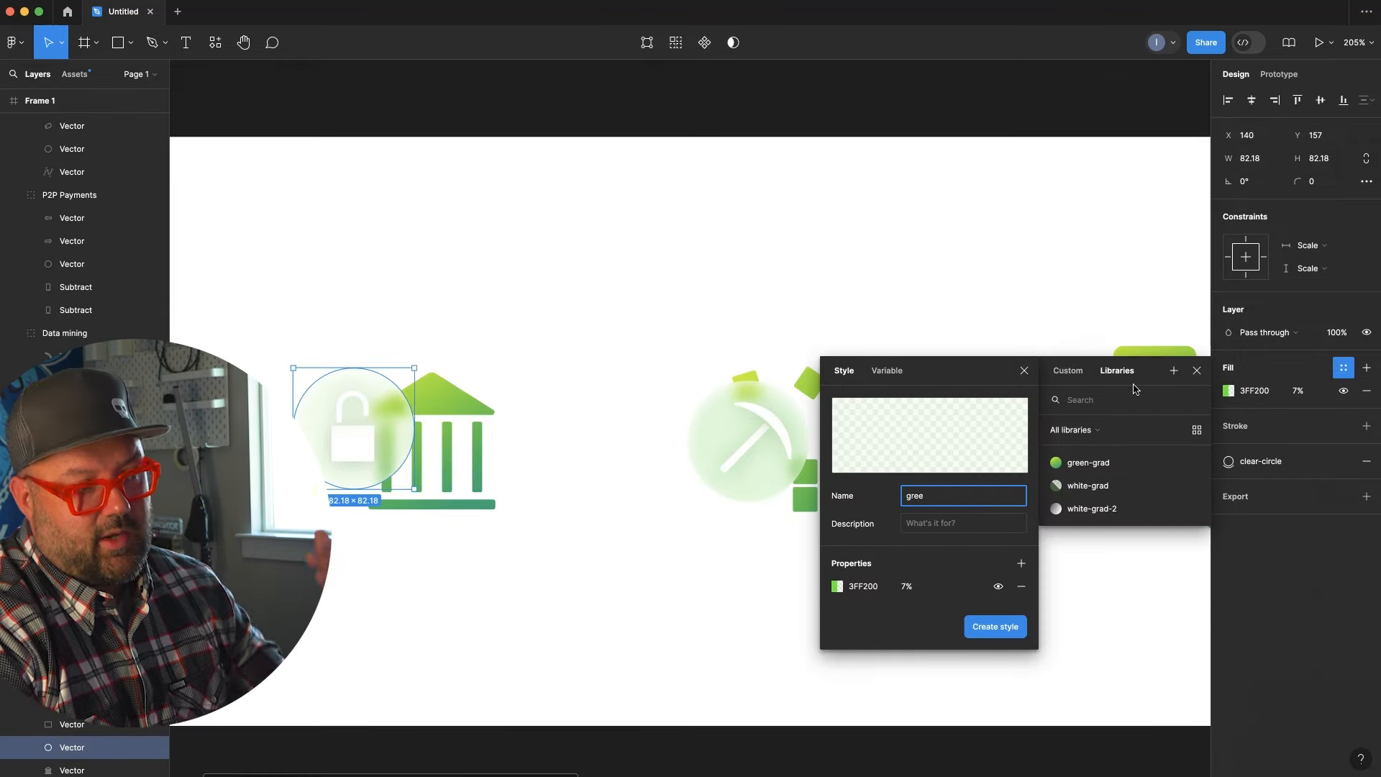
{"action": "left_click", "coordinate": [996, 626]}
Apply the green-circle color style to the circle behind the pickaxe
{"action": "left_click", "coordinate": [780, 487]}
{"action": "left_click", "coordinate": [1342, 368]}
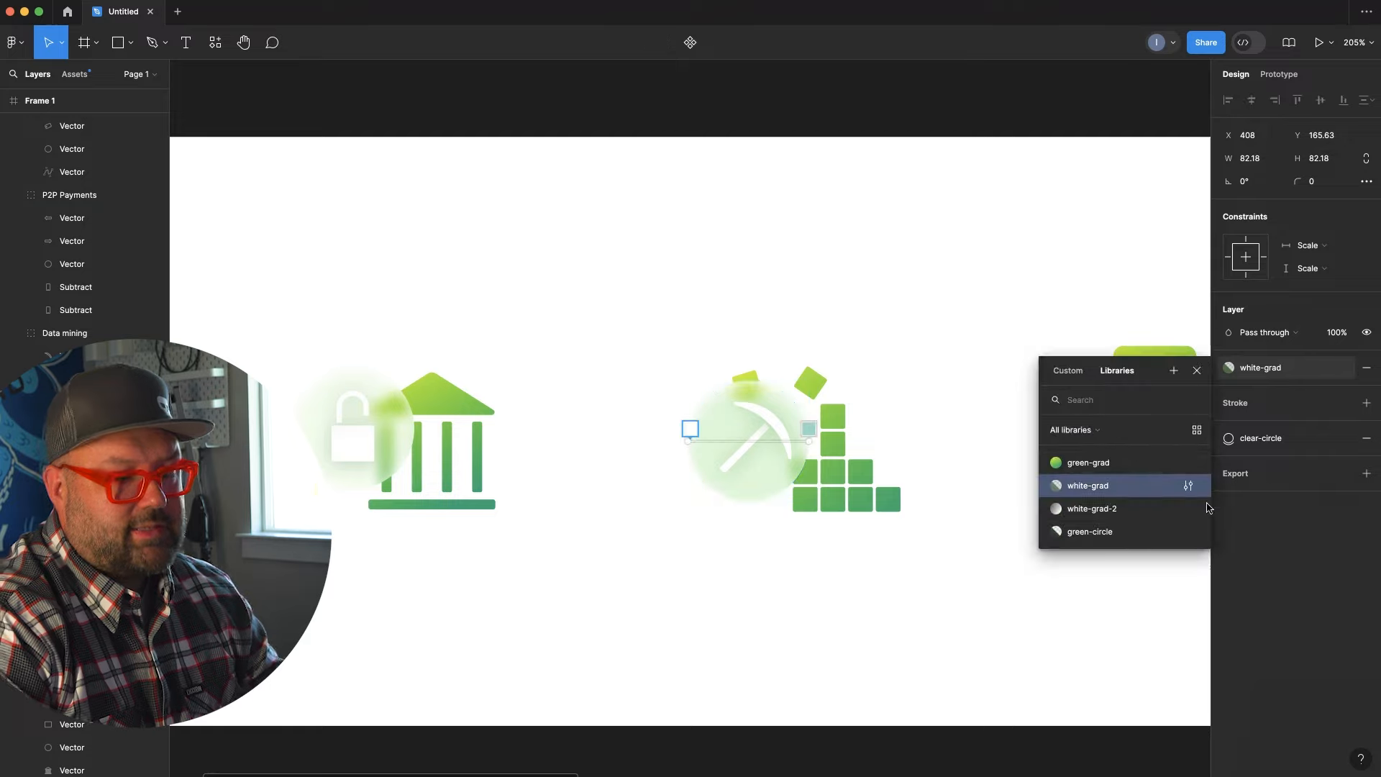
{"action": "left_click", "coordinate": [1122, 531]}
{"action": "left_click", "coordinate": [989, 609]}
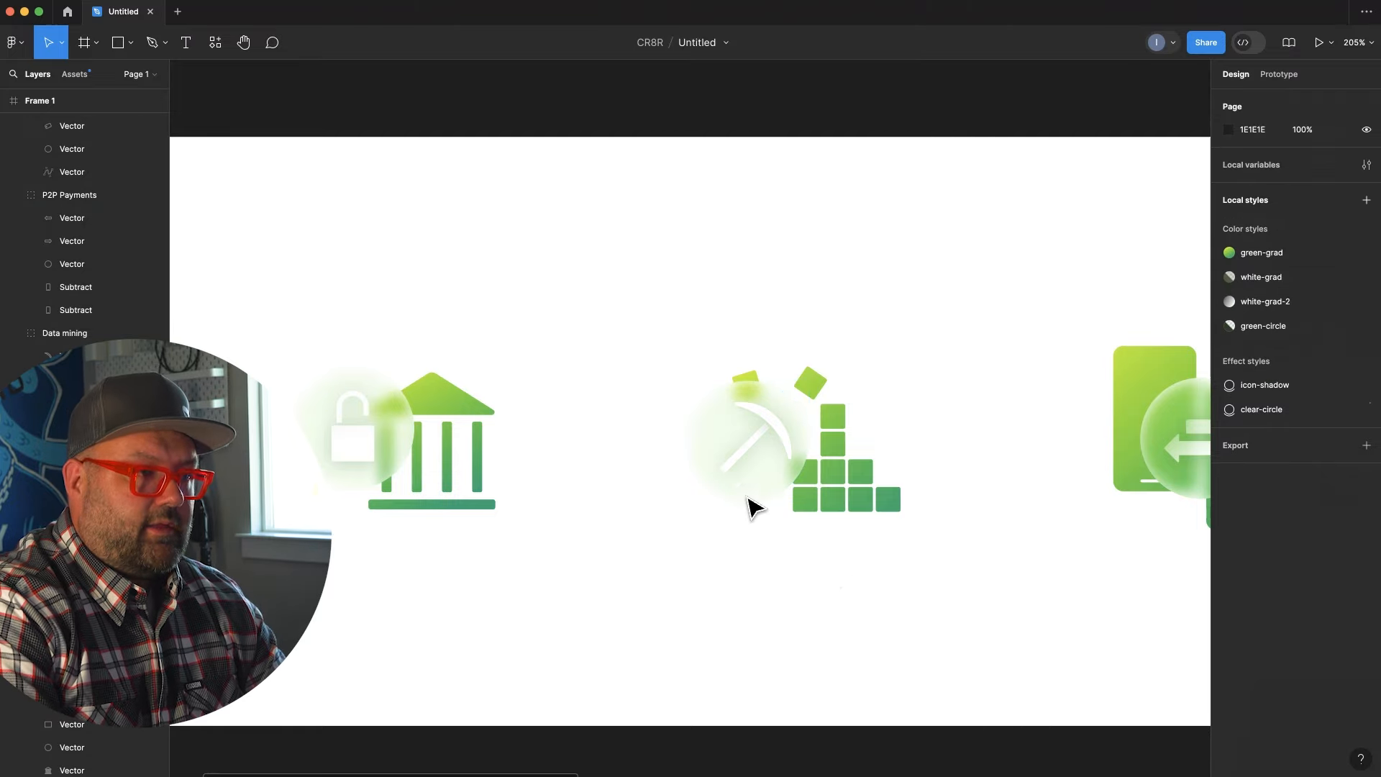
Move the pickaxe and its circle together slightly to the right, closer to the blocks
{"action": "left_click", "coordinate": [756, 456]}
{"action": "left_click", "coordinate": [779, 509], "text": "shift"}
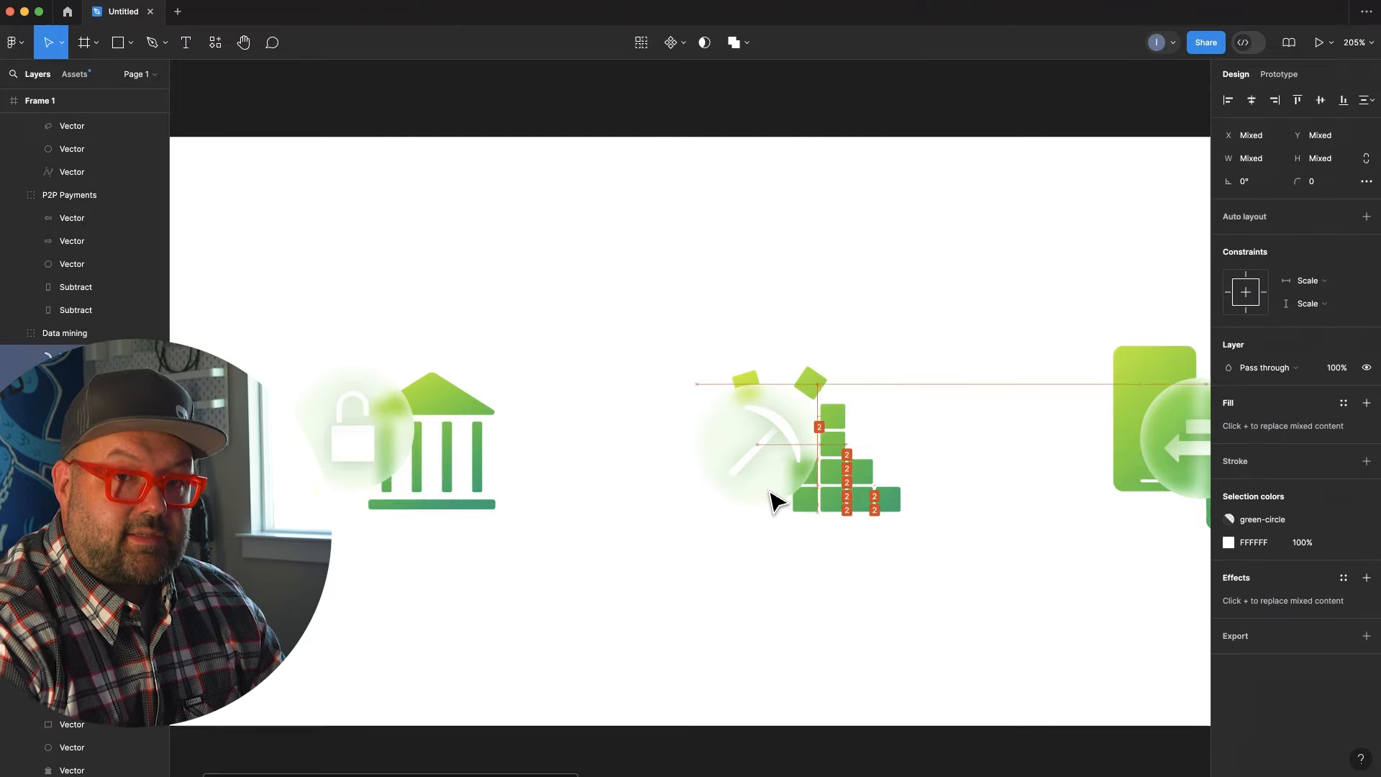
{"action": "left_click", "coordinate": [848, 623]}
Apply the green-circle color style to the circle behind the transfer arrows on the phones icon
{"action": "scroll", "coordinate": [848, 623], "scroll_direction": "down", "scroll_amount": 5}
{"action": "double_click", "coordinate": [1012, 525]}
{"action": "left_click", "coordinate": [1344, 368]}
{"action": "left_click", "coordinate": [1283, 464]}
{"action": "left_click", "coordinate": [1343, 367]}
{"action": "left_click", "coordinate": [1117, 533]}
{"action": "left_click", "coordinate": [1119, 568]}
Detach the white-grad-2 style from both transfer arrows and give them a solid white fill
{"action": "double_click", "coordinate": [1007, 475]}
{"action": "left_click", "coordinate": [996, 491], "text": "shift"}
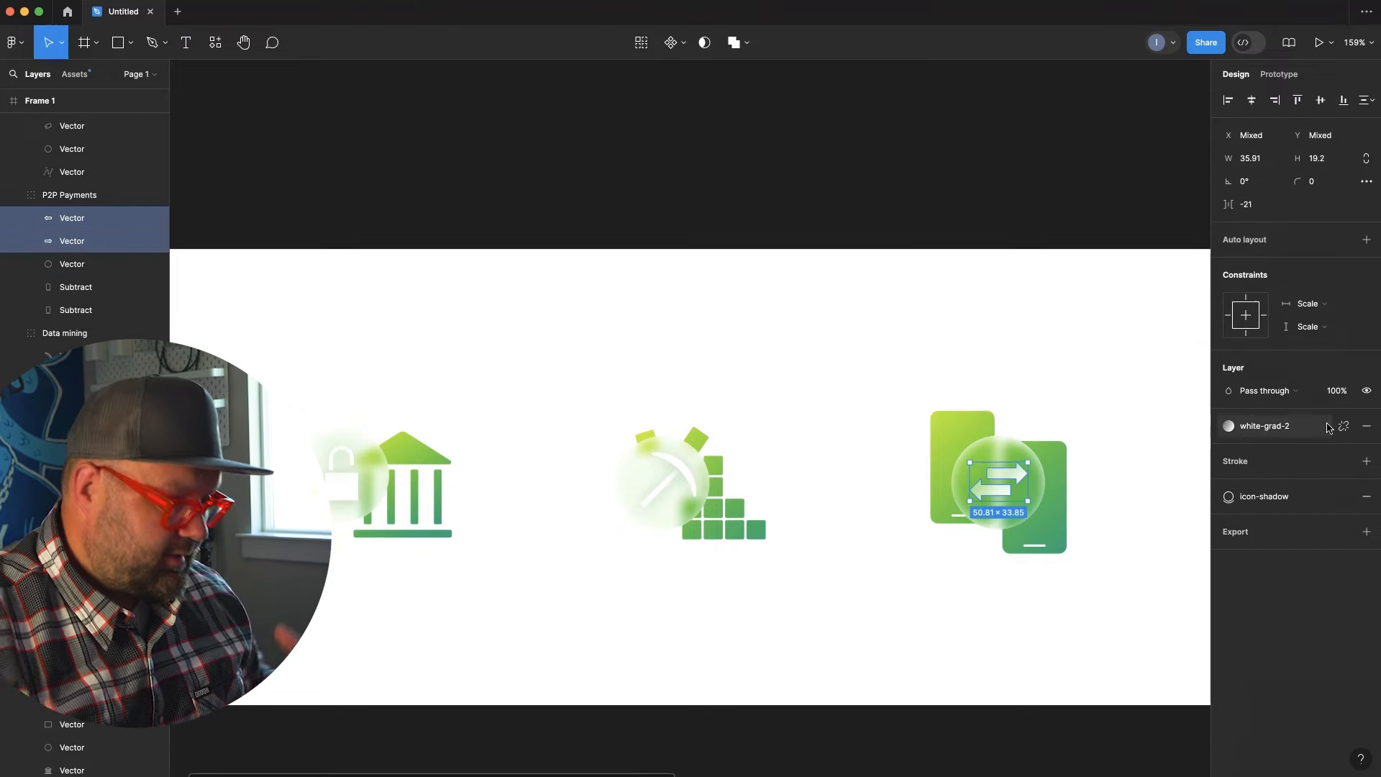
{"action": "left_click", "coordinate": [1344, 425]}
{"action": "left_click", "coordinate": [1229, 450]}
{"action": "left_click", "coordinate": [1051, 482]}
{"action": "left_click", "coordinate": [1024, 611]}
Apply the green-circle color style to the circle behind the card on the globe icon
{"action": "left_click", "coordinate": [1015, 496]}
{"action": "left_click", "coordinate": [1143, 489]}
{"action": "left_click_drag", "start_coordinate": [1150, 489], "coordinate": [773, 487]}
{"action": "double_click", "coordinate": [885, 509]}
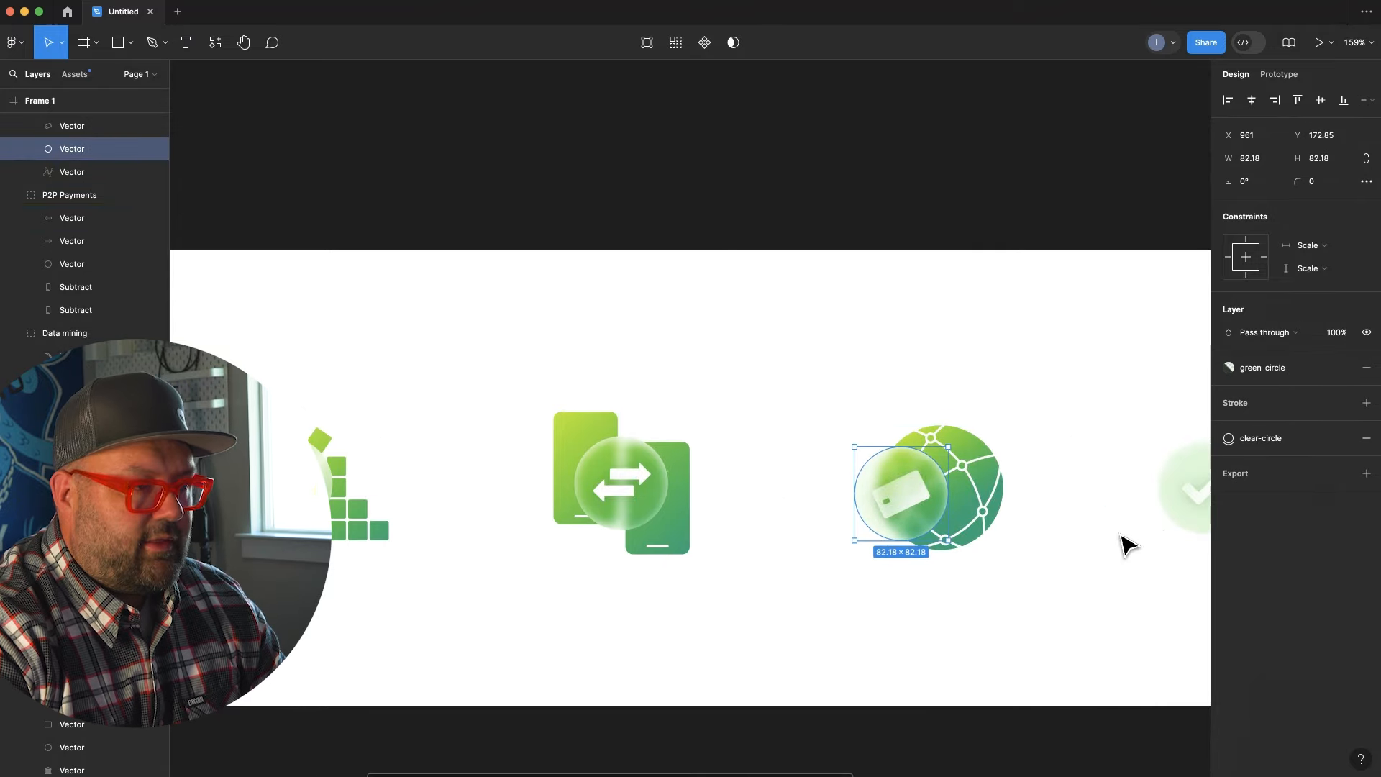
Detach the color style from the card on the globe icon and switch its linear gradient to solid white
{"action": "left_click", "coordinate": [912, 493]}
{"action": "left_click", "coordinate": [1239, 369]}
{"action": "left_click", "coordinate": [1343, 368]}
{"action": "left_click", "coordinate": [1228, 392]}
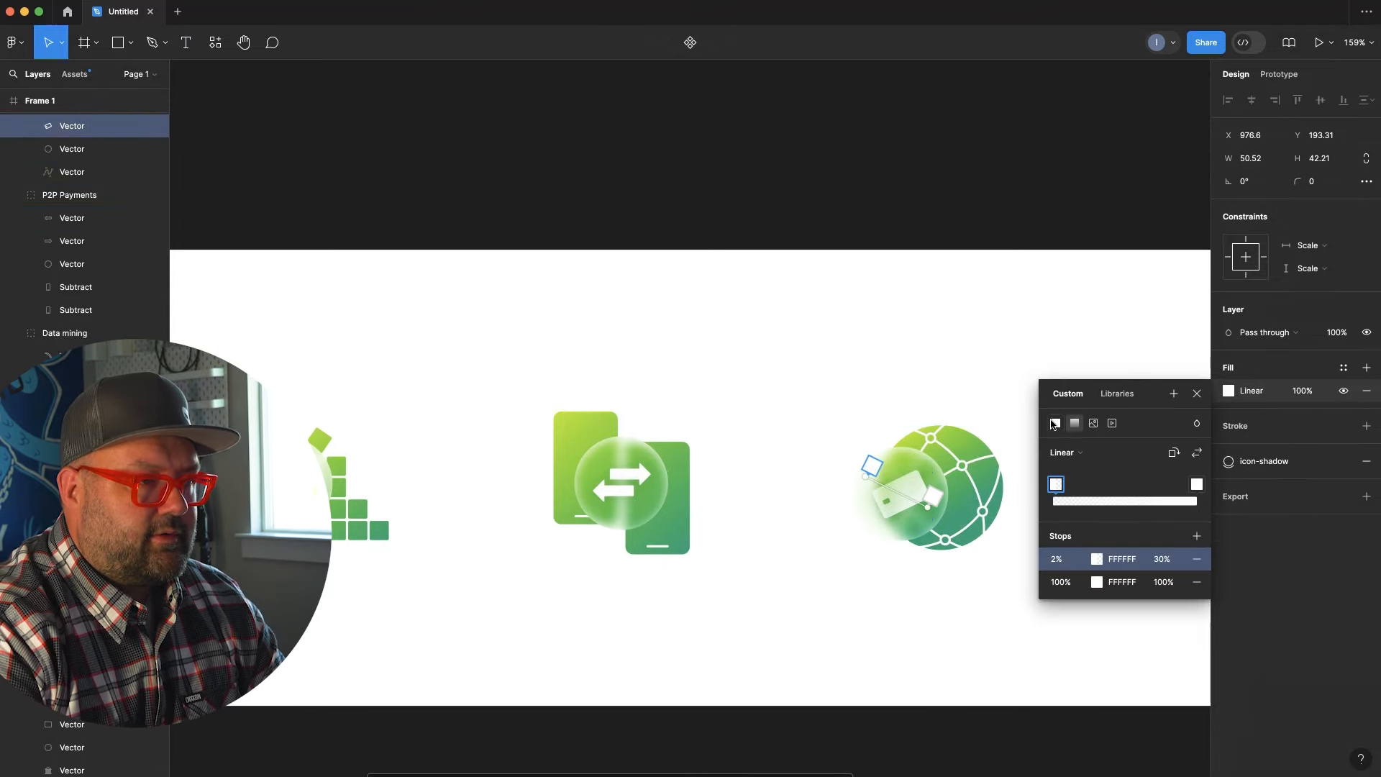
{"action": "left_click", "coordinate": [1052, 425]}
{"action": "left_click", "coordinate": [1040, 370]}
Apply the green-circle color style to the circle behind the checkmark on the Identity Verification icon
{"action": "scroll", "coordinate": [983, 440], "scroll_direction": "down", "scroll_amount": 3}
{"action": "left_click_drag", "start_coordinate": [1018, 472], "coordinate": [760, 463]}
{"action": "double_click", "coordinate": [887, 484]}
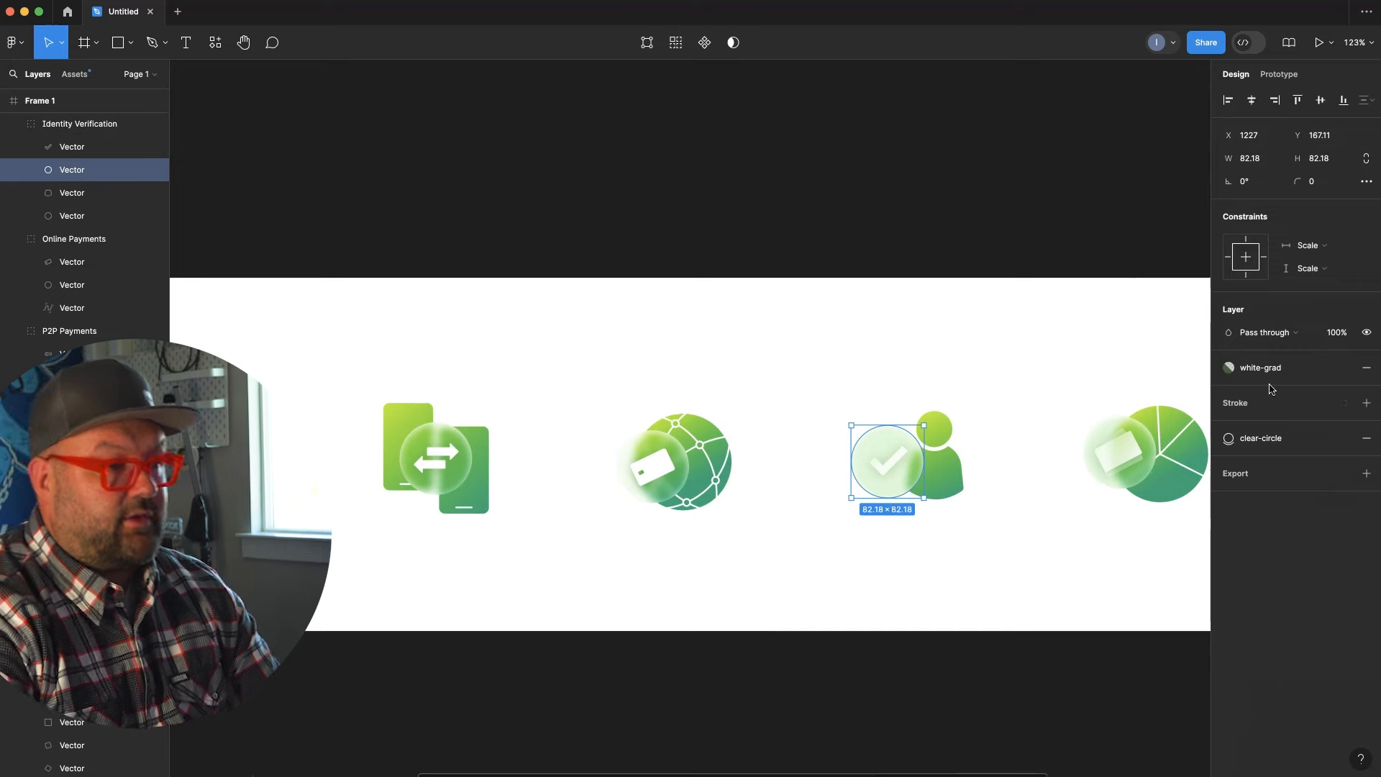
{"action": "left_click", "coordinate": [1230, 368]}
{"action": "left_click", "coordinate": [1134, 530]}
Detach the color style from the Identity Verification checkmark and make its fill solid white
{"action": "left_click", "coordinate": [883, 468]}
{"action": "left_click", "coordinate": [1230, 369]}
{"action": "left_click", "coordinate": [1344, 368]}
{"action": "left_click", "coordinate": [1095, 515]}
Detach the color style from the card on the pie chart icon and switch its gradient to solid white
{"action": "double_click", "coordinate": [1108, 460]}
{"action": "double_click", "coordinate": [1108, 459]}
{"action": "left_click", "coordinate": [1344, 368]}
{"action": "left_click", "coordinate": [1229, 392]}
{"action": "left_click", "coordinate": [1055, 424]}
{"action": "left_click", "coordinate": [1002, 521]}
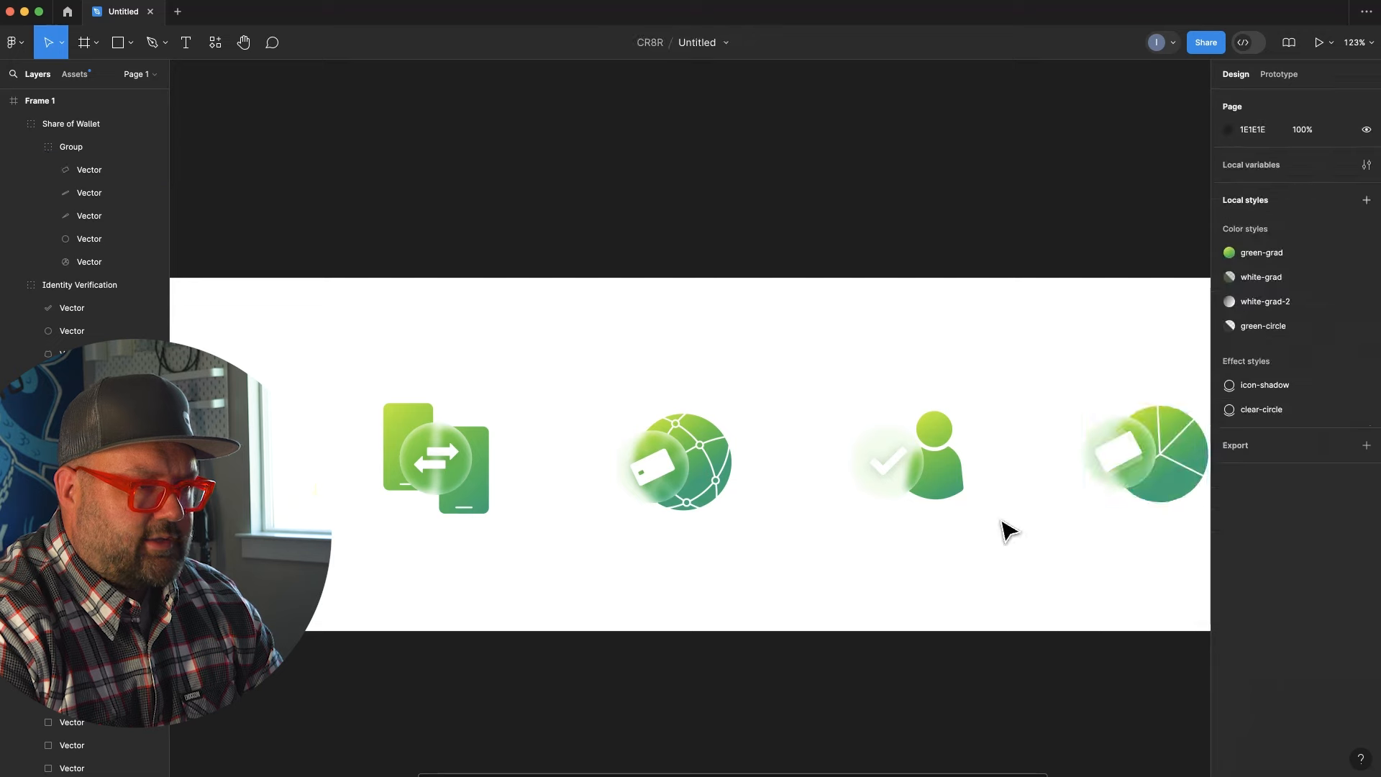
Apply the green-circle color style to the circle behind the card on the pie chart icon
{"action": "double_click", "coordinate": [1142, 475]}
{"action": "double_click", "coordinate": [1142, 474]}
{"action": "left_click", "coordinate": [1263, 438]}
{"action": "left_click", "coordinate": [1230, 368]}
{"action": "left_click", "coordinate": [1166, 531]}
{"action": "left_click", "coordinate": [1159, 549]}
{"action": "left_click", "coordinate": [1126, 487]}
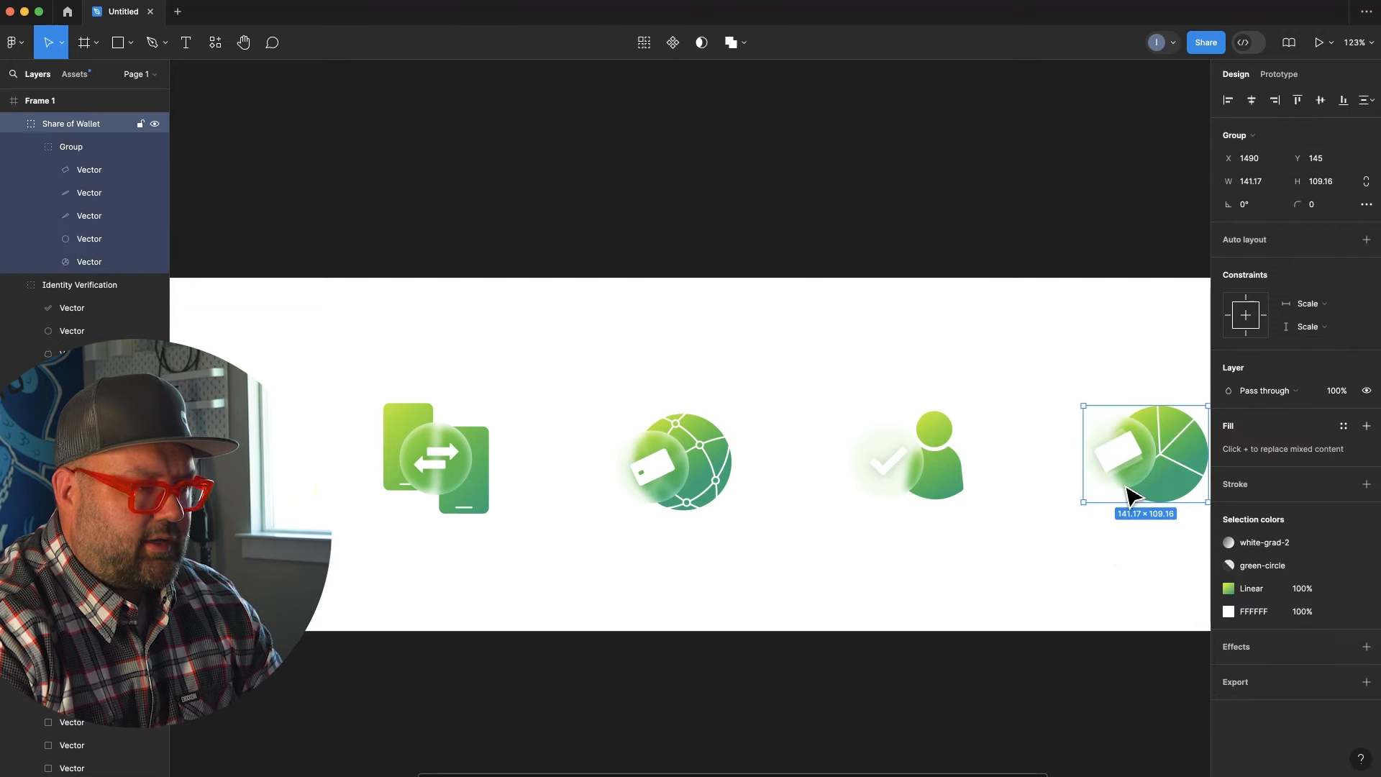
{"action": "left_click", "coordinate": [1094, 524]}
Open the clear-circle effect style from the circle behind the padlock on the Open Banking icon and turn on its drop shadow
{"action": "scroll", "coordinate": [934, 527], "scroll_direction": "down", "scroll_amount": 3}
{"action": "scroll", "coordinate": [443, 503], "scroll_direction": "left", "scroll_amount": 5}
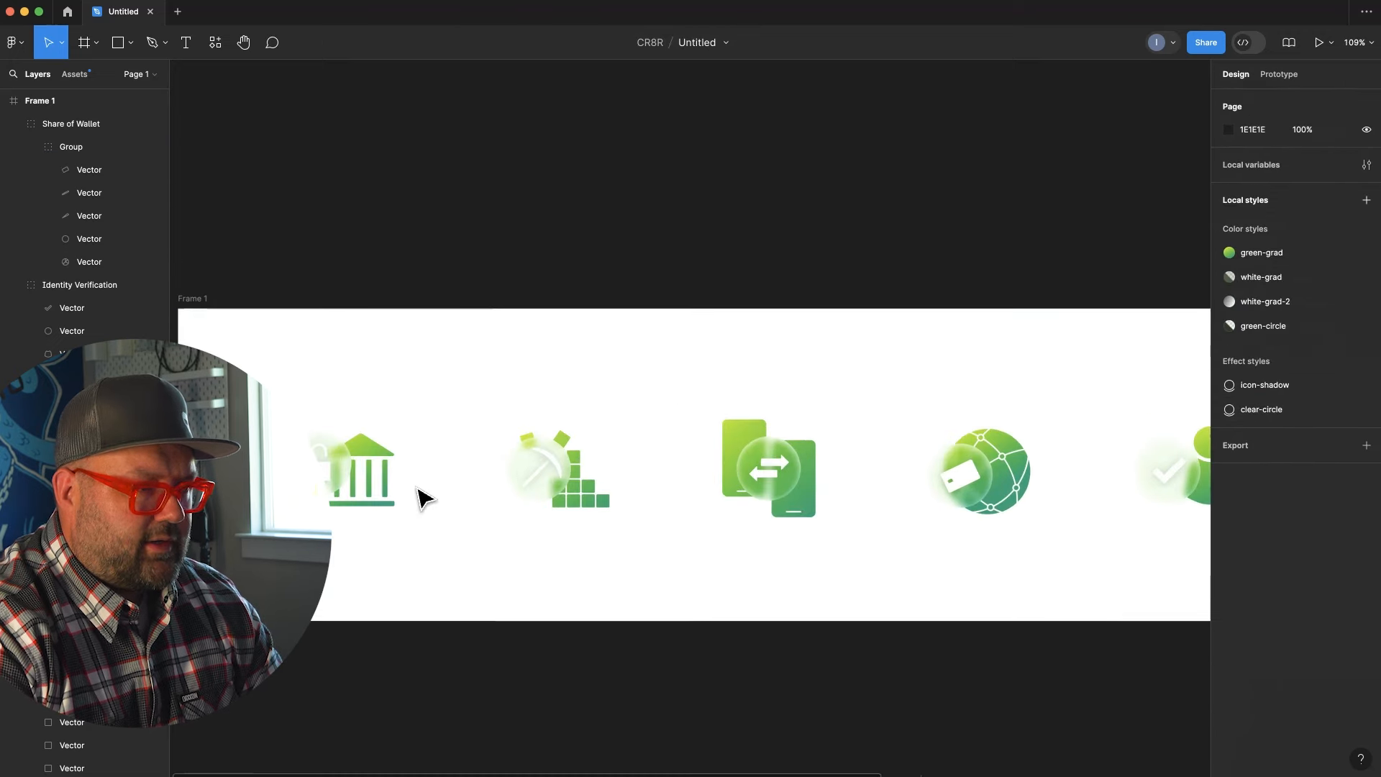
{"action": "scroll", "coordinate": [411, 523], "scroll_direction": "up", "scroll_amount": 1}
{"action": "left_click_drag", "start_coordinate": [411, 523], "coordinate": [575, 496]}
{"action": "double_click", "coordinate": [478, 449]}
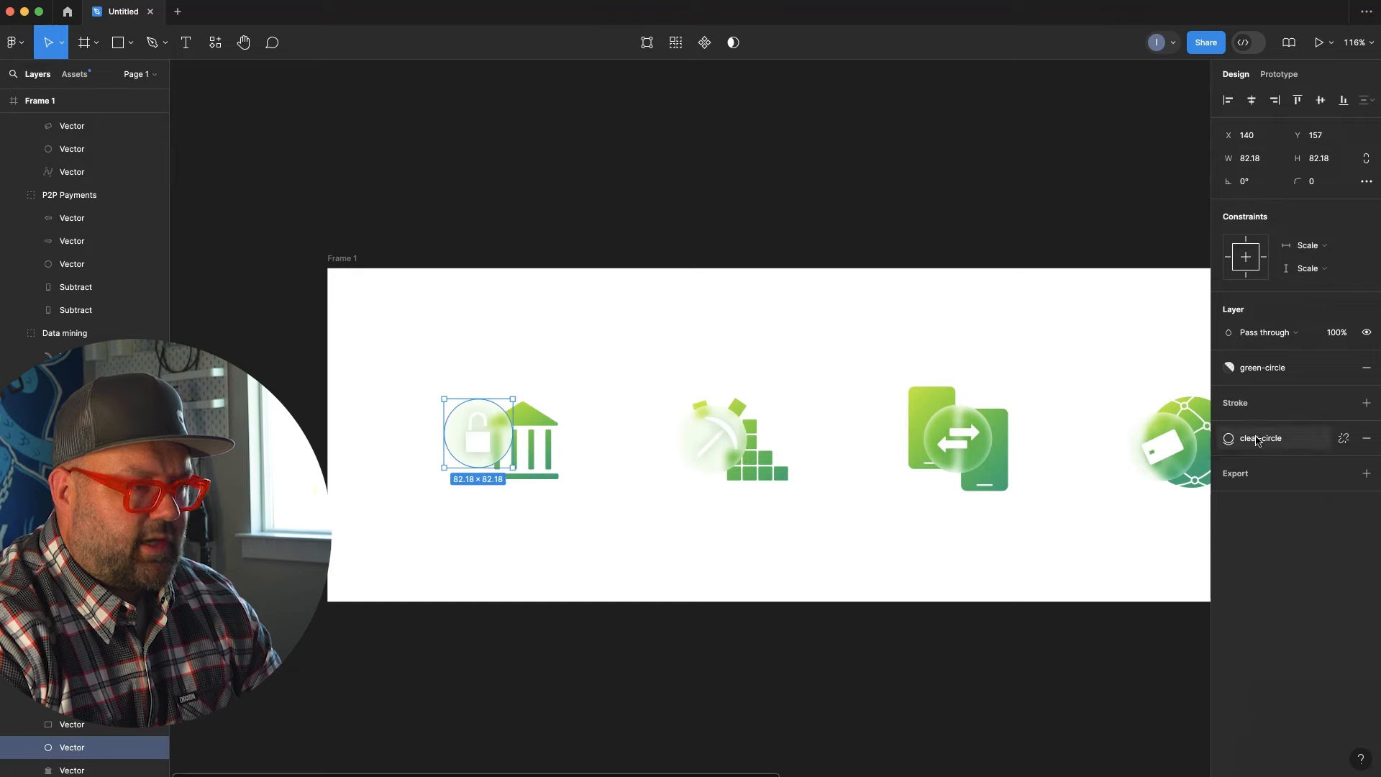
{"action": "left_click", "coordinate": [1260, 438]}
{"action": "left_click", "coordinate": [1358, 549]}
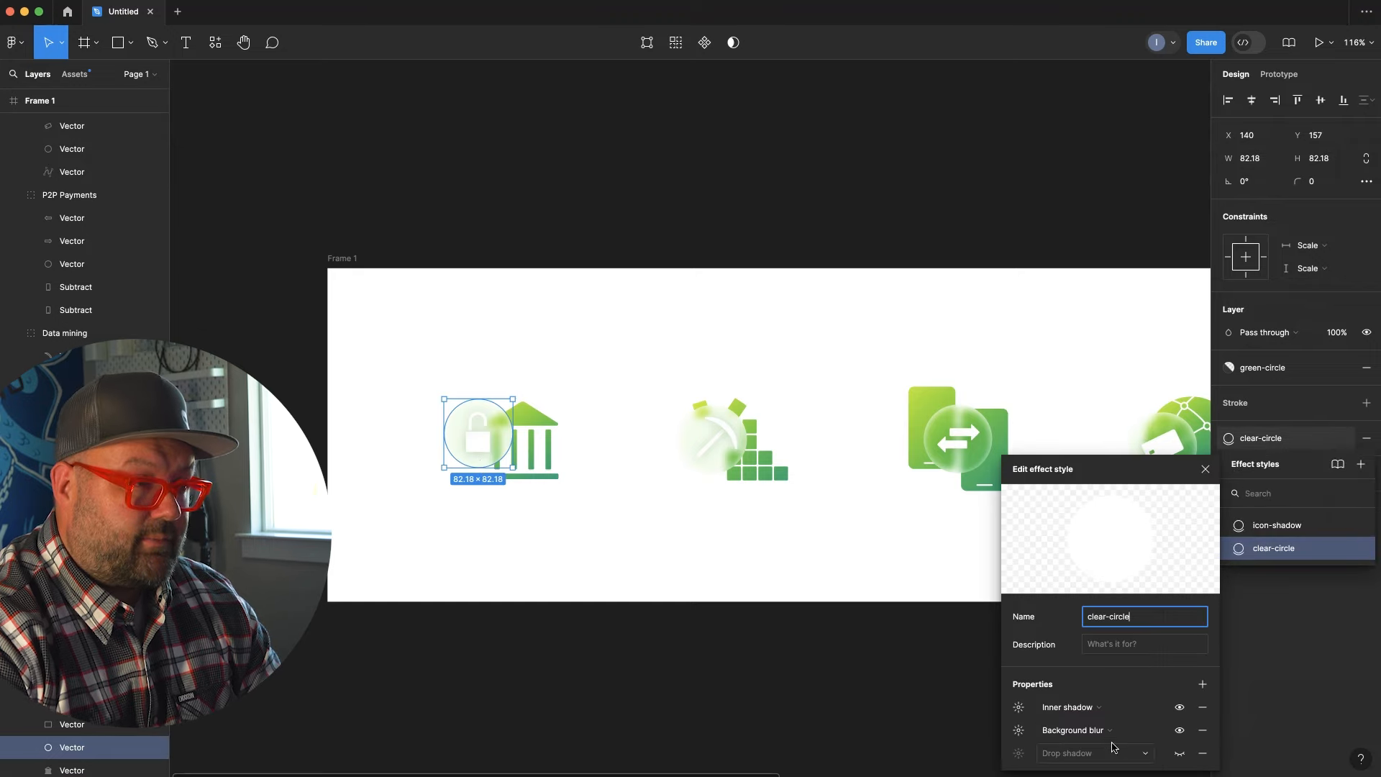
{"action": "left_click", "coordinate": [1179, 753]}
Set the blur of the clear-circle style's drop shadow to about 22.1
{"action": "left_click", "coordinate": [1018, 753]}
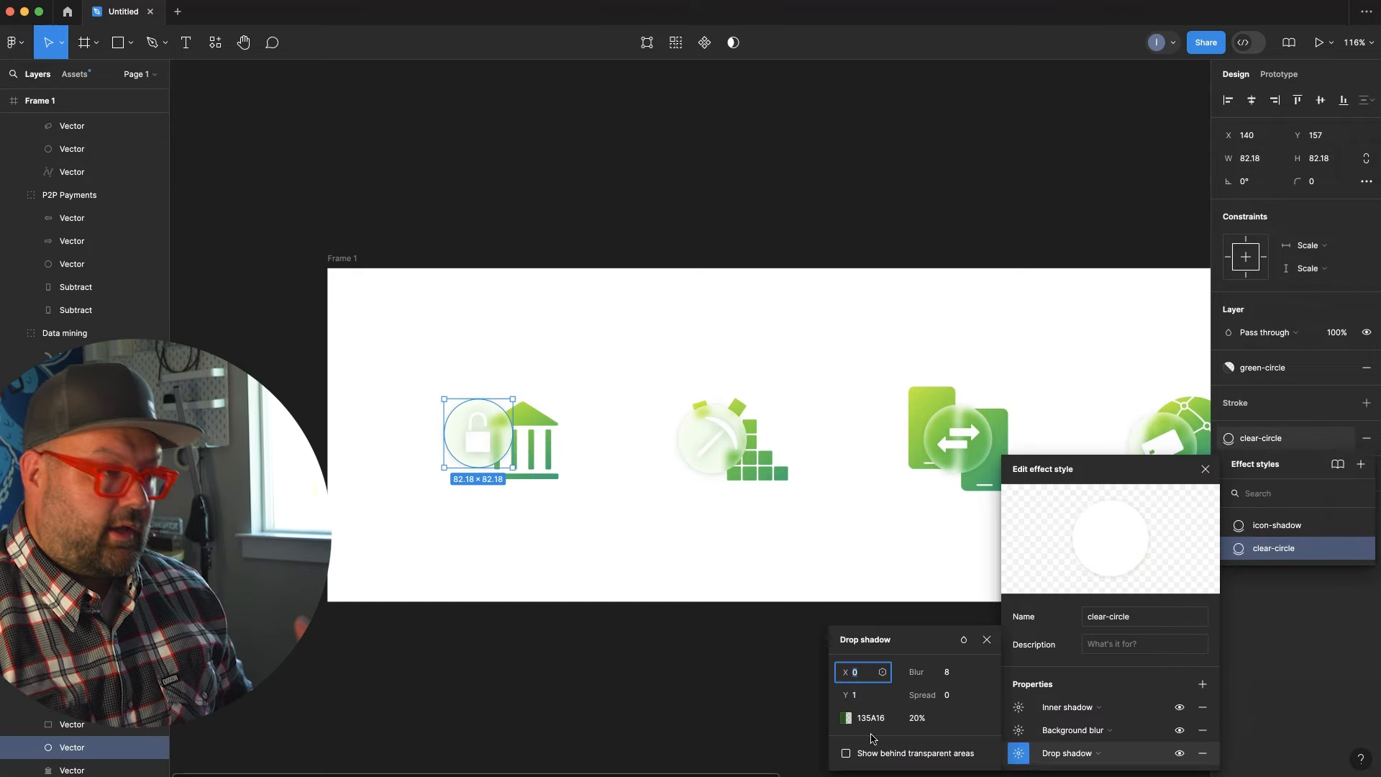
{"action": "left_click_drag", "start_coordinate": [921, 672], "coordinate": [963, 678]}
{"action": "left_click", "coordinate": [670, 692]}
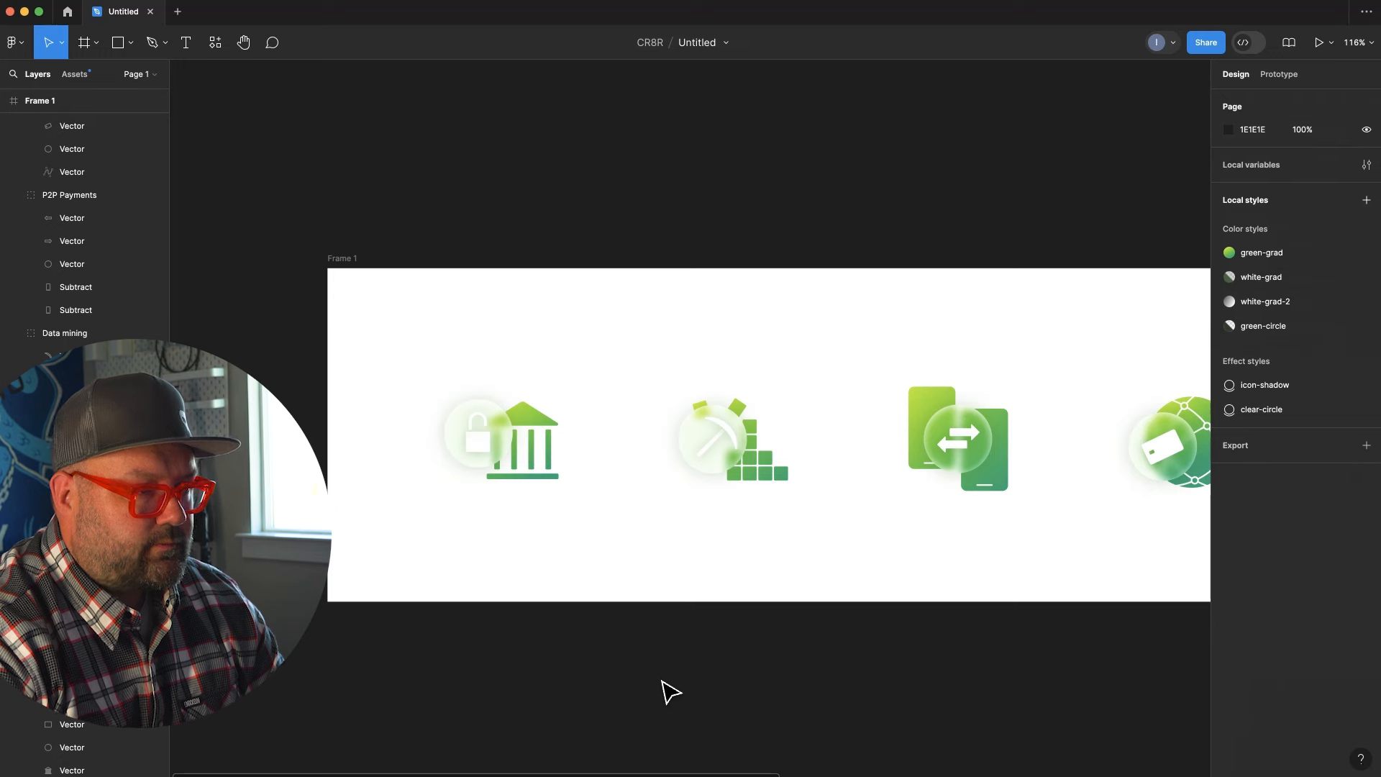
Change the clear-circle drop shadow to the green 0F7113 at 28% opacity with a Y offset of 5
{"action": "left_click", "coordinate": [483, 461], "text": "super"}
{"action": "left_click", "coordinate": [1252, 371]}
{"action": "left_click", "coordinate": [1273, 437]}
{"action": "left_click", "coordinate": [1357, 548]}
{"action": "left_click", "coordinate": [1018, 754]}
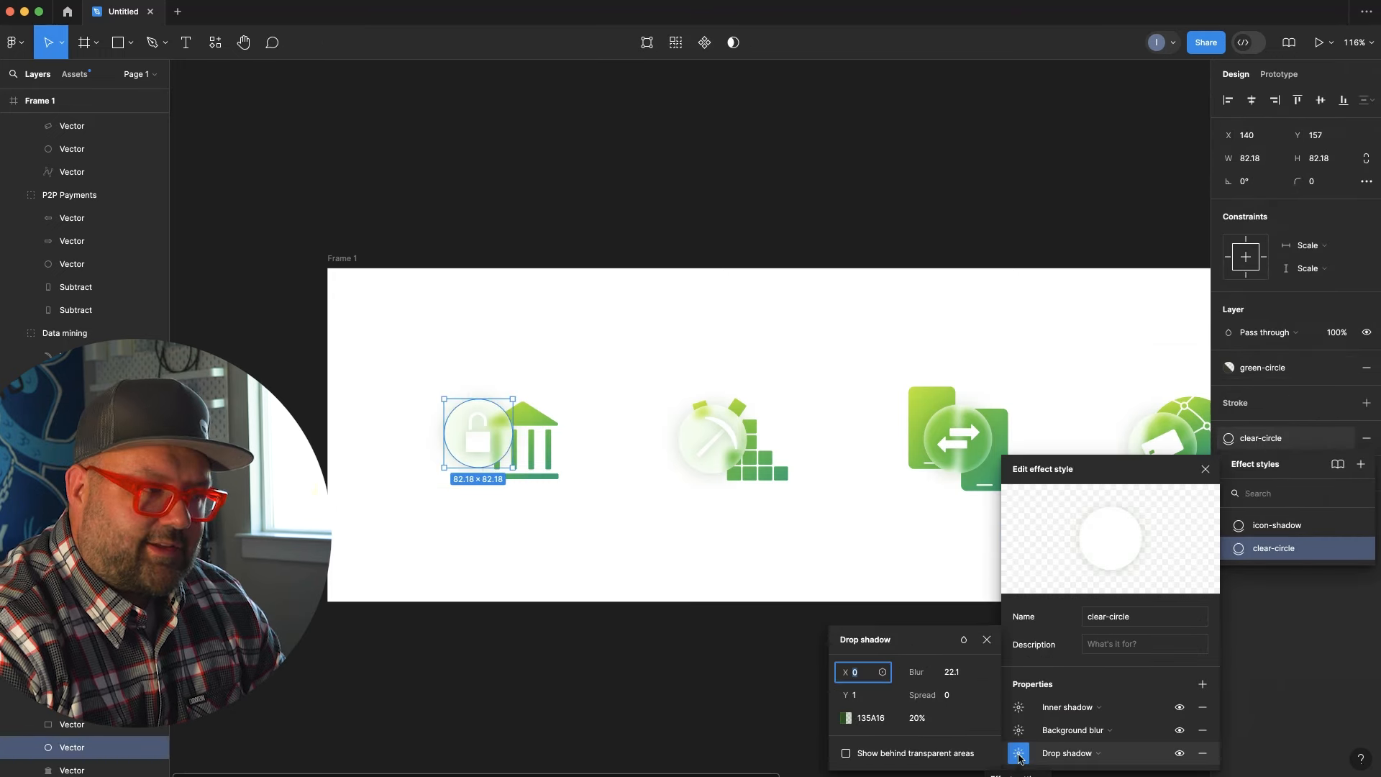
{"action": "left_click", "coordinate": [849, 718]}
{"action": "left_click", "coordinate": [784, 536]}
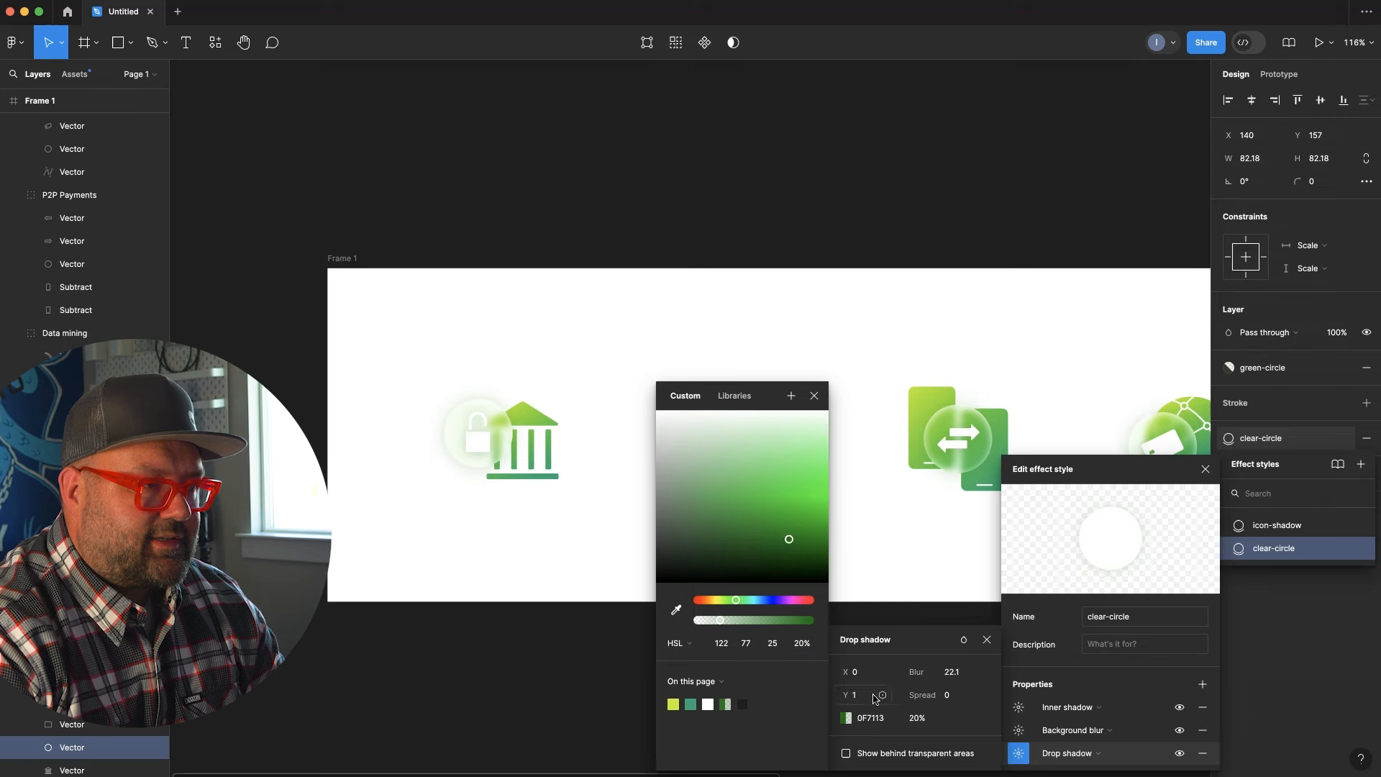
{"action": "left_click_drag", "start_coordinate": [911, 717], "coordinate": [921, 718]}
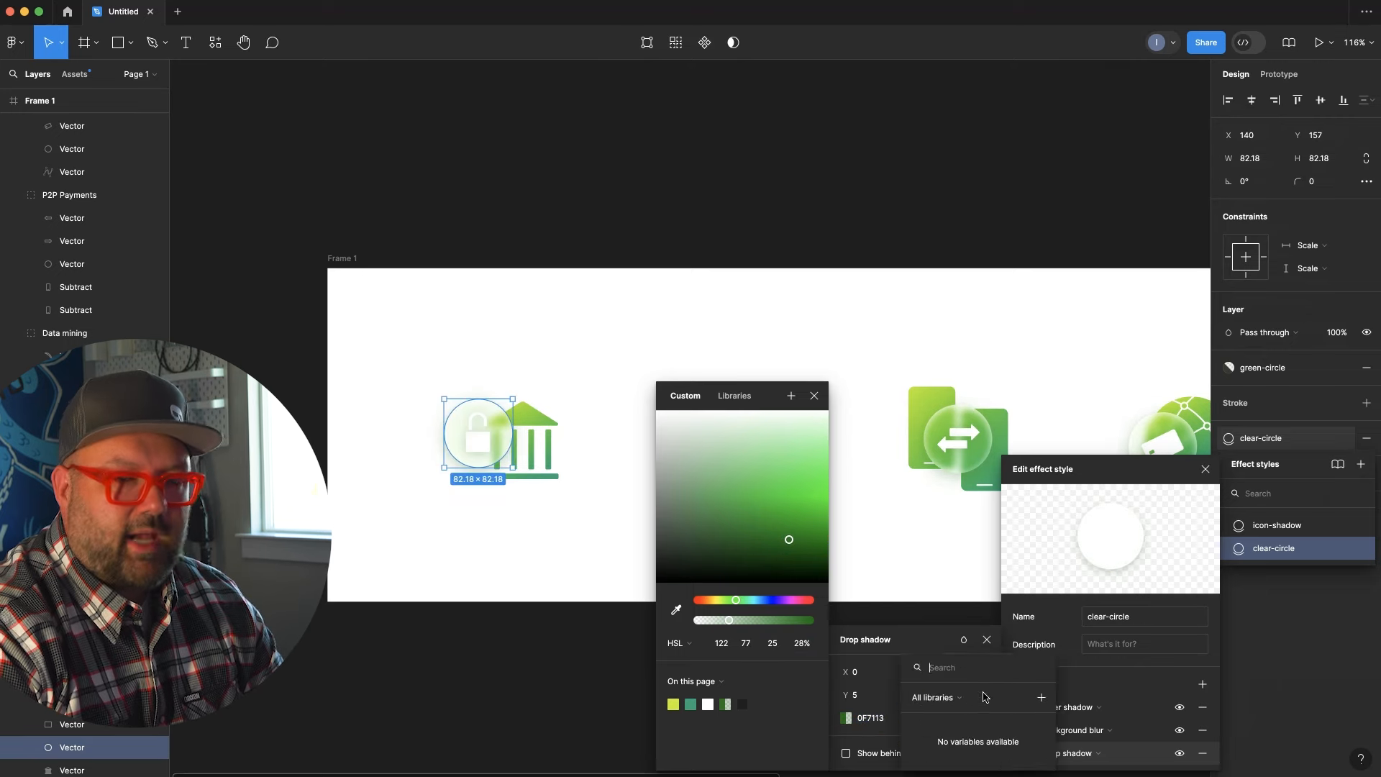
{"action": "left_click", "coordinate": [919, 545]}
Set the clear-circle style's background blur to about 17.9, editing it from the circle on the P2P Payments icon
{"action": "double_click", "coordinate": [967, 464]}
{"action": "left_click", "coordinate": [1273, 438]}
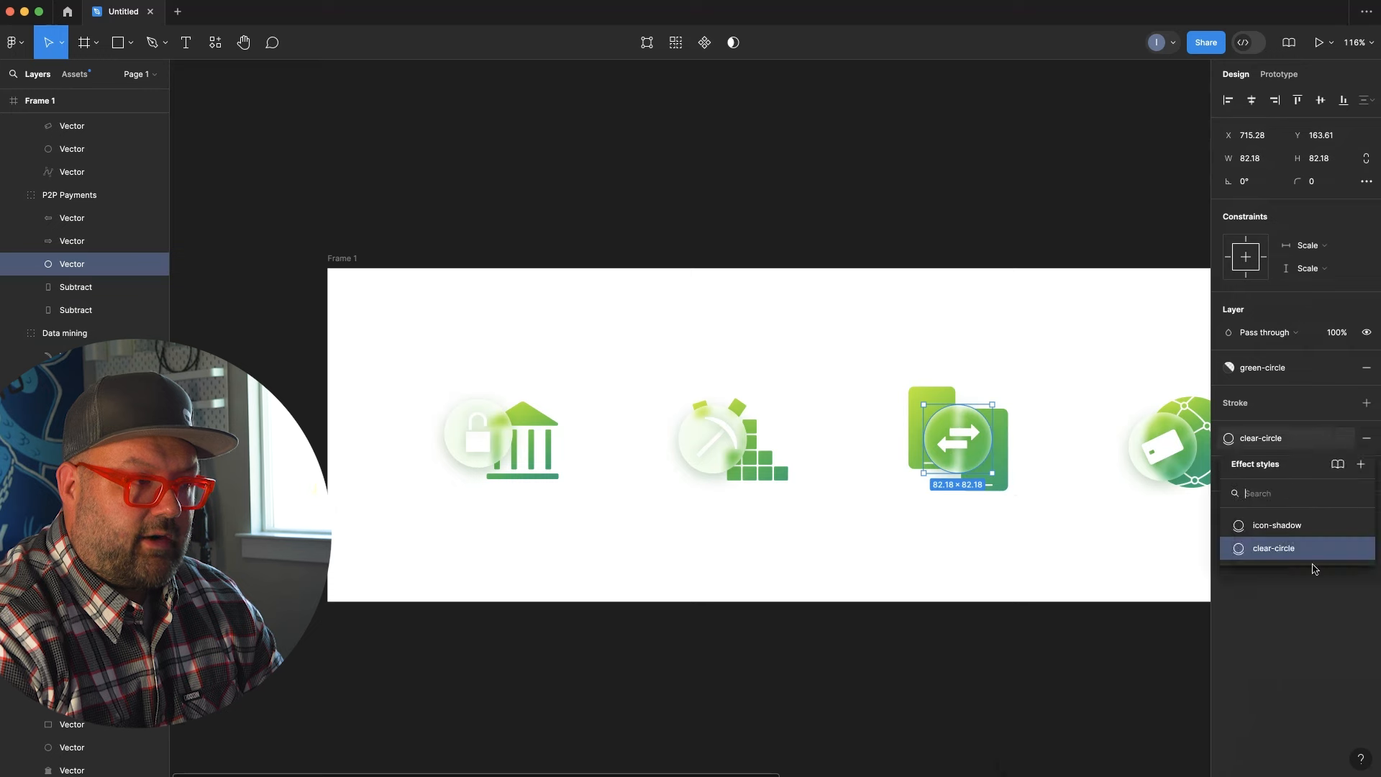
{"action": "left_click", "coordinate": [1361, 548]}
{"action": "left_click", "coordinate": [1015, 732]}
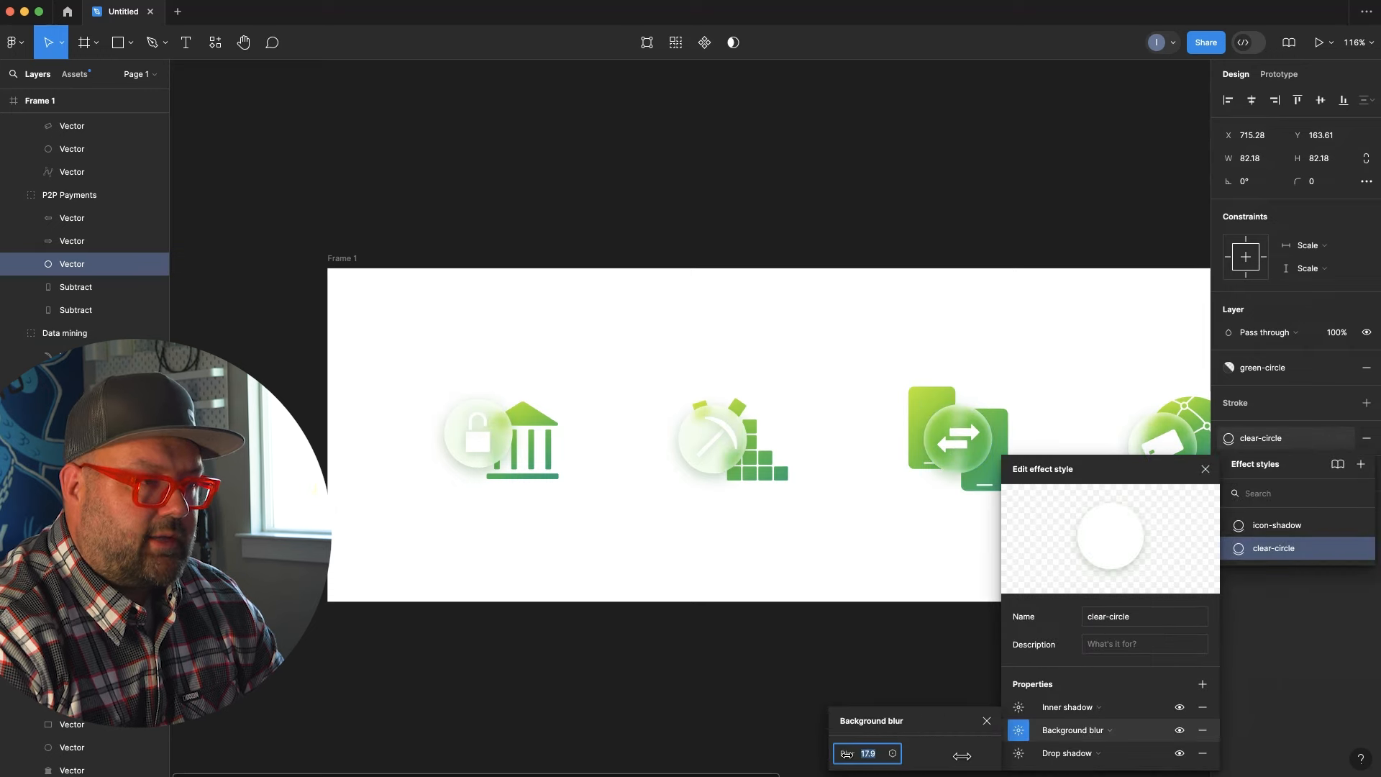
{"action": "left_click", "coordinate": [781, 679]}
Draw a 93 × 93 circle behind the upper part of the Open Banking icon
{"action": "left_click_drag", "start_coordinate": [849, 636], "coordinate": [728, 628]}
{"action": "scroll", "coordinate": [728, 627], "scroll_direction": "down", "scroll_amount": 3}
{"action": "left_click", "coordinate": [309, 532]}
{"action": "key", "text": "o"}
{"action": "left_click_drag", "start_coordinate": [256, 456], "coordinate": [313, 512]}
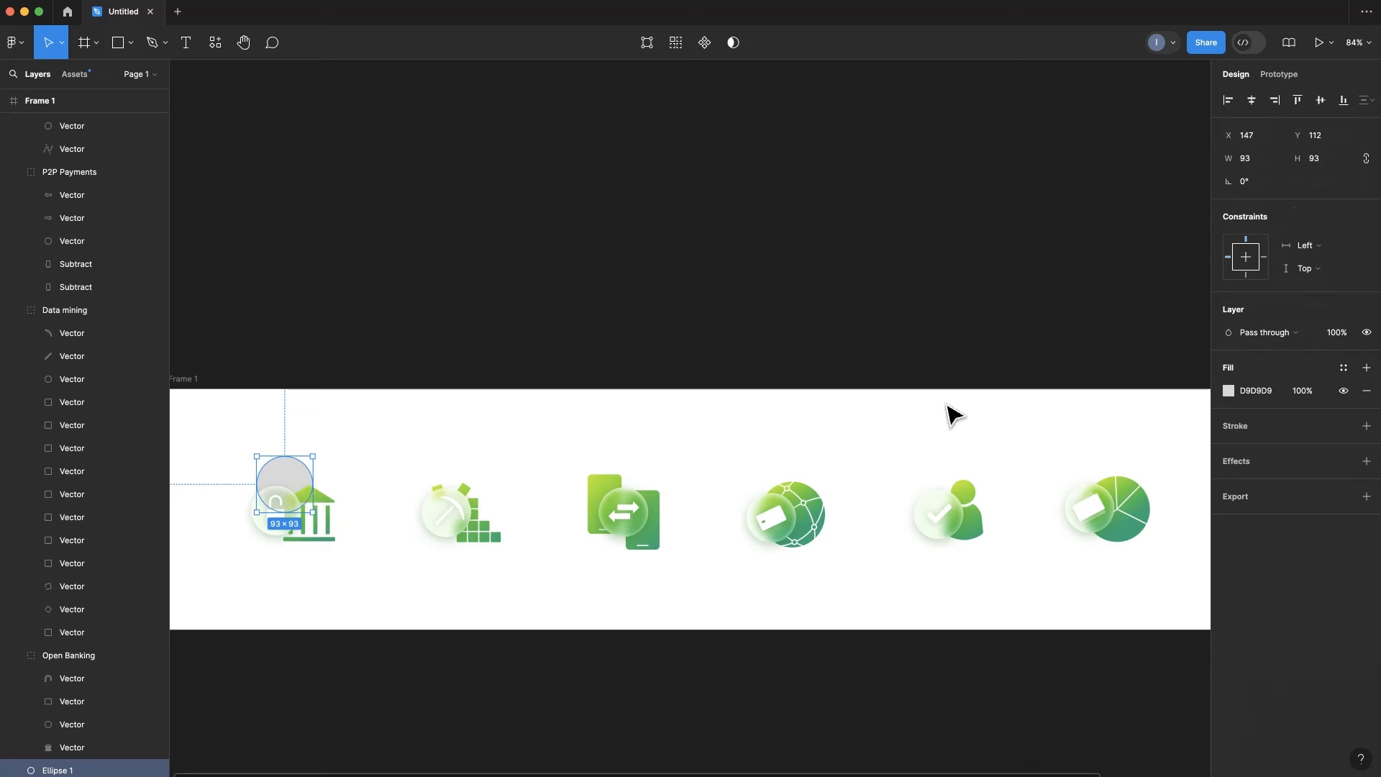
Fill the new circle with the page's green color 00A873
{"action": "left_click", "coordinate": [1229, 391]}
{"action": "left_click", "coordinate": [1073, 704]}
{"action": "left_click", "coordinate": [1213, 541]}
Add a layer blur effect to the green circle with a blur of 30
{"action": "left_click", "coordinate": [1366, 461]}
{"action": "left_click", "coordinate": [1269, 484]}
{"action": "left_click", "coordinate": [1237, 503]}
{"action": "left_click", "coordinate": [1228, 484]}
{"action": "type", "text": "40"}
{"action": "key", "text": "Tab"}
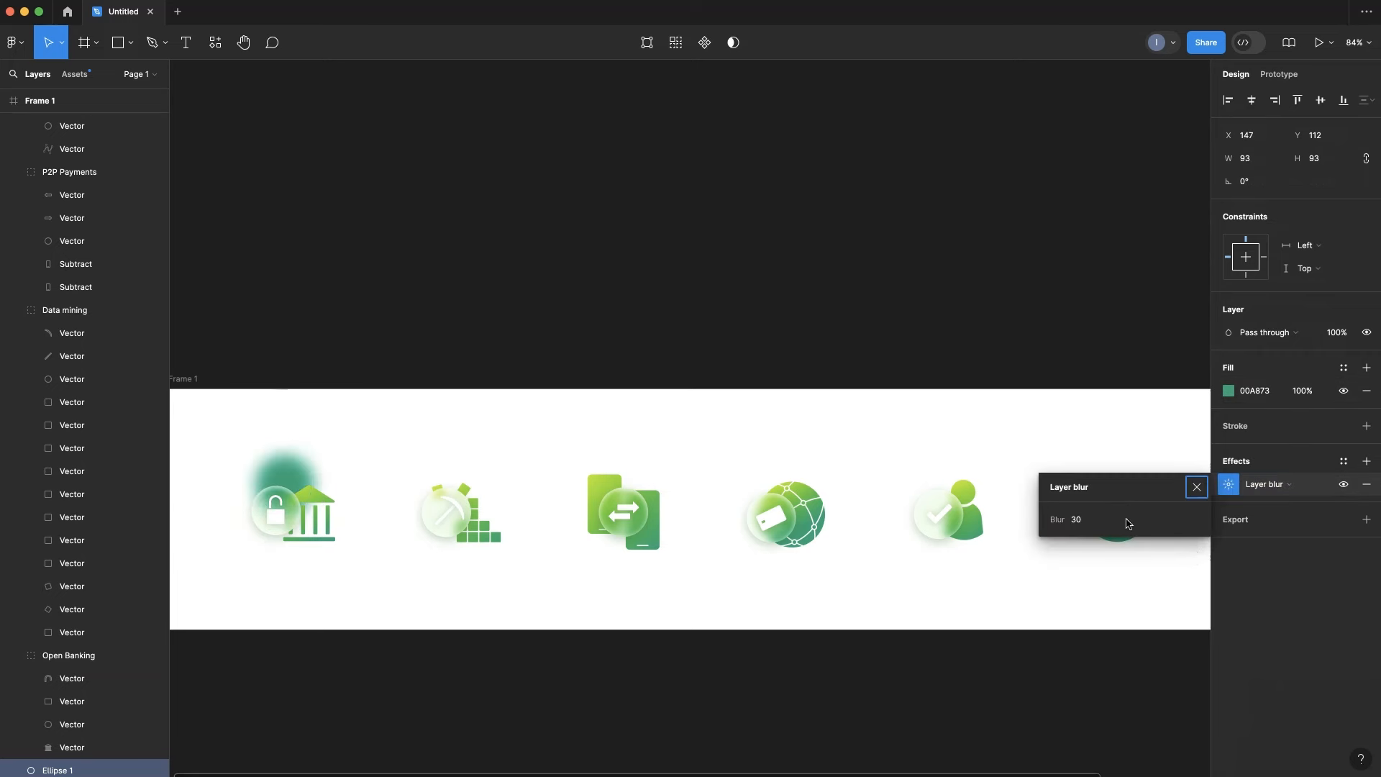
Lower the blurred green circle's fill opacity to 50%
{"action": "left_click", "coordinate": [1303, 392]}
{"action": "type", "text": "30"}
{"action": "key", "text": "Tab"}
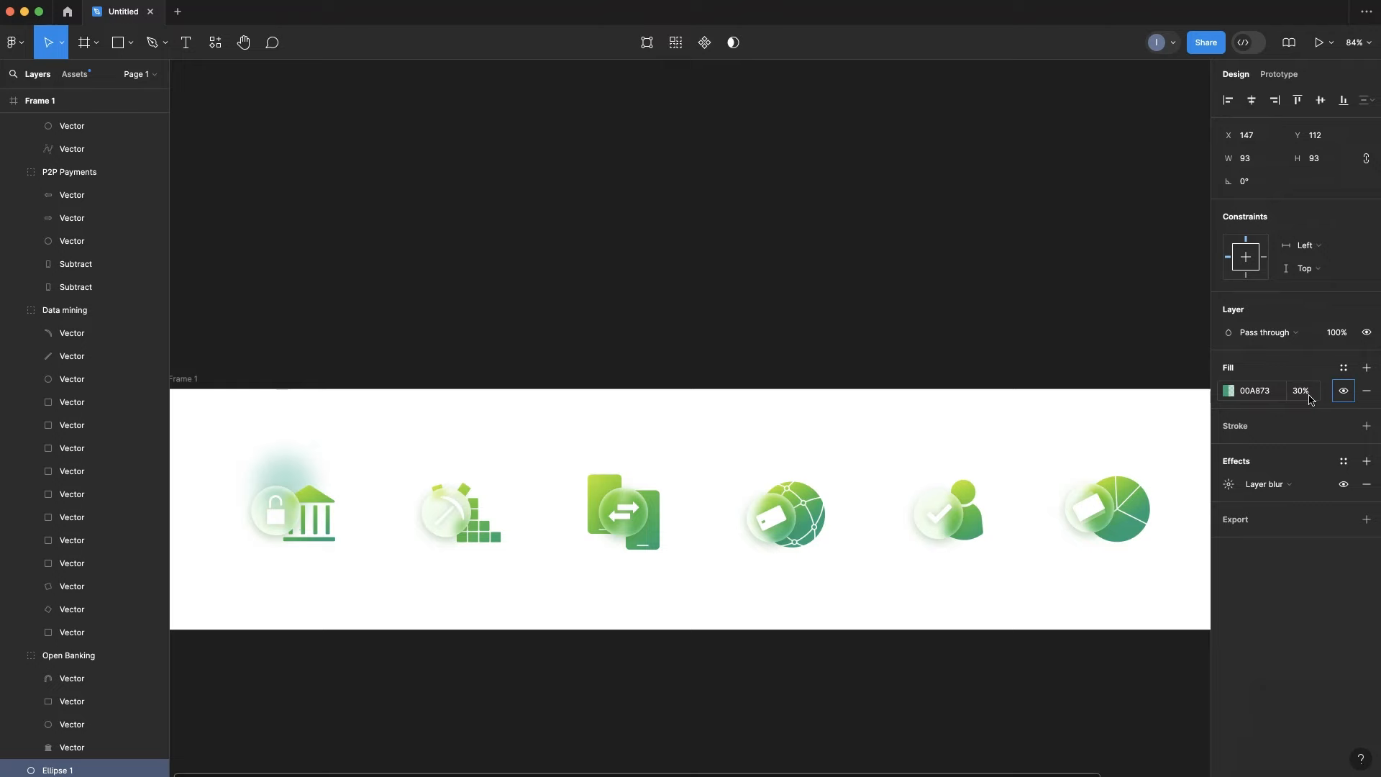
{"action": "type", "text": "50"}
{"action": "key", "text": "Return"}
Move the blurred green circle down to Y 126 so it sits closer behind the padlock and bank building
{"action": "left_click", "coordinate": [469, 400]}
{"action": "left_click", "coordinate": [273, 472]}
{"action": "scroll", "coordinate": [274, 472], "scroll_direction": "up", "scroll_amount": 5}
{"action": "left_click_drag", "start_coordinate": [298, 469], "coordinate": [474, 435]}
{"action": "left_click", "coordinate": [374, 460]}
{"action": "scroll", "coordinate": [364, 453], "scroll_direction": "down", "scroll_amount": 2}
{"action": "left_click", "coordinate": [435, 458]}
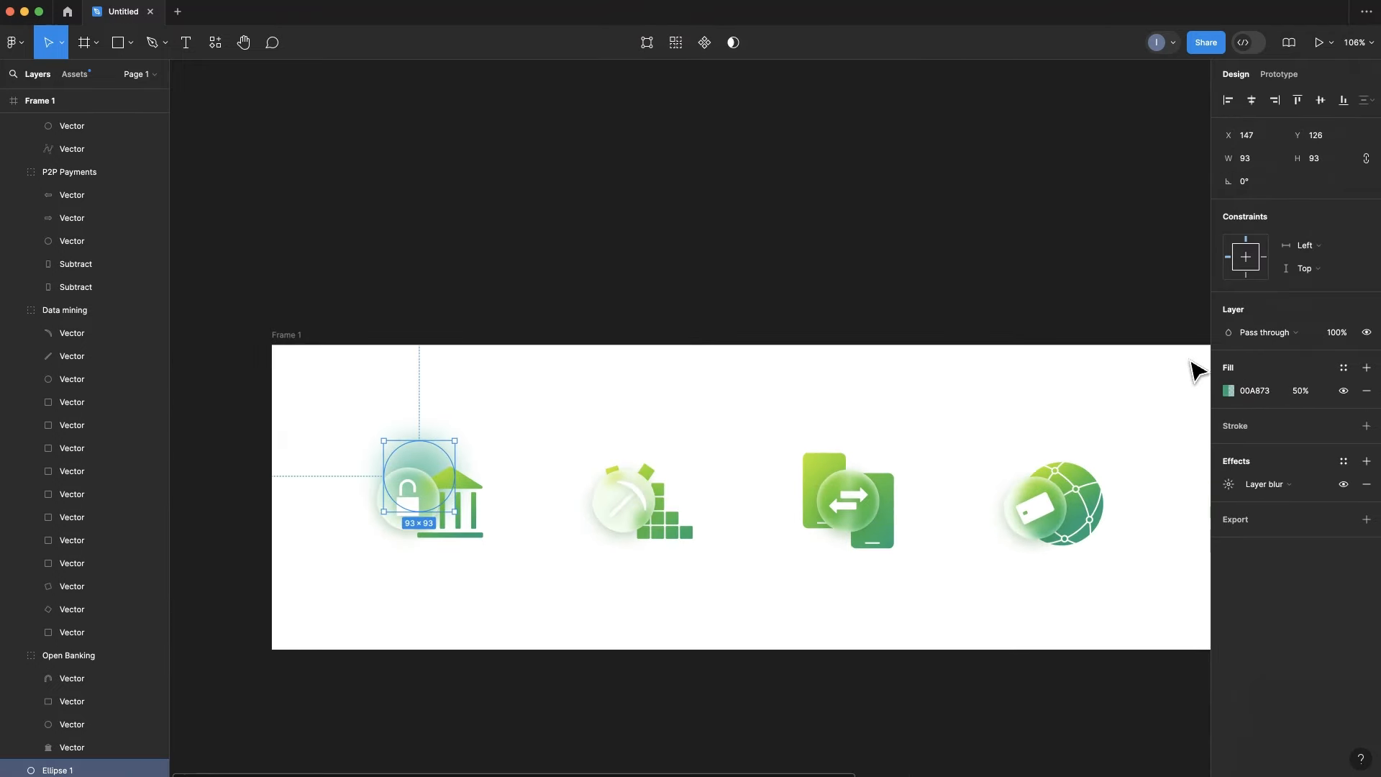